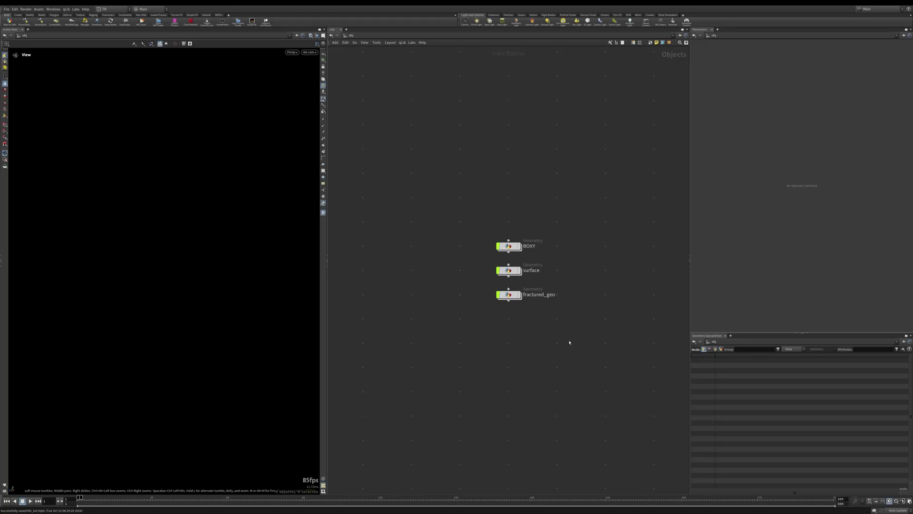
# - Create a new Geometry object beside the existing objects and go inside its network
pyautogui.moveTo(457, 276); pyautogui.dragTo(518, 290, button='middle')
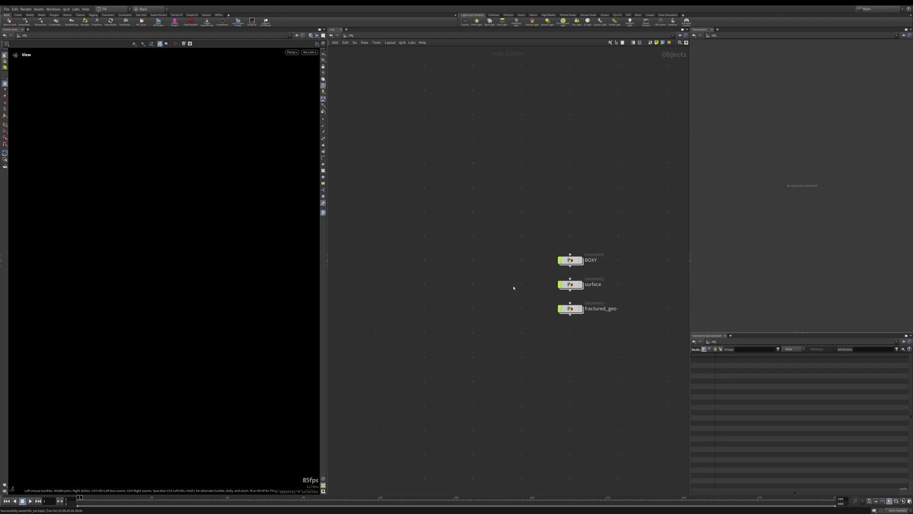
pyautogui.press('Tab')
pyautogui.write('geo')
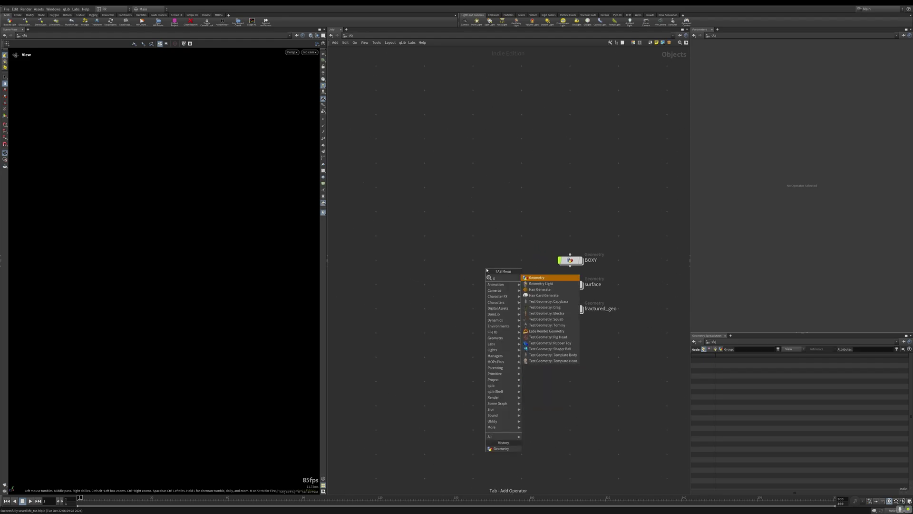
pyautogui.press('Return')
pyautogui.click(486, 269)
pyautogui.press('Return')
# - Add a Line node and set its number of points to 10
pyautogui.press('Tab')
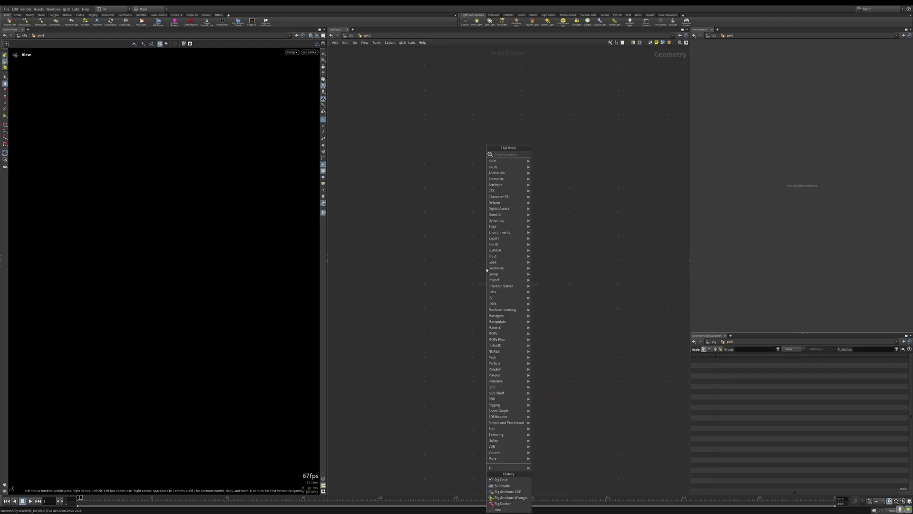
pyautogui.write('line')
pyautogui.press('Return')
pyautogui.click(486, 269)
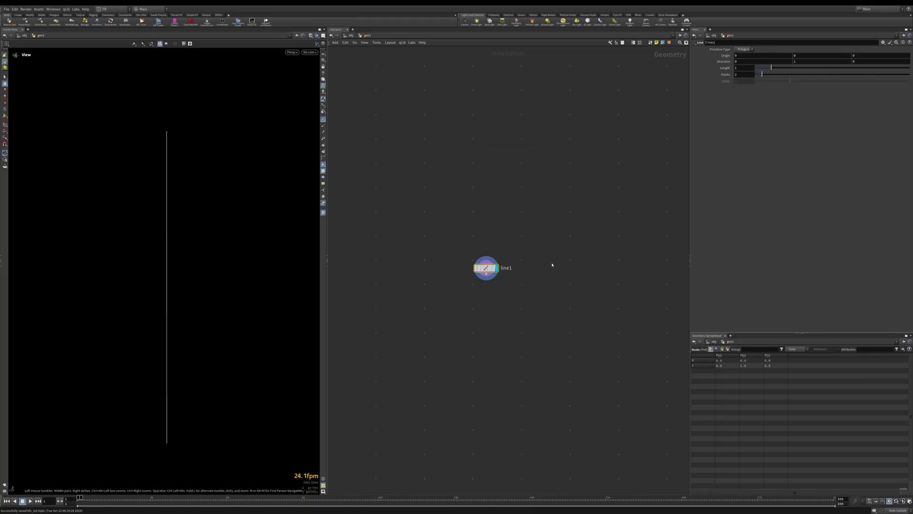
pyautogui.click(752, 75)
pyautogui.write('10')
pyautogui.press('Return')
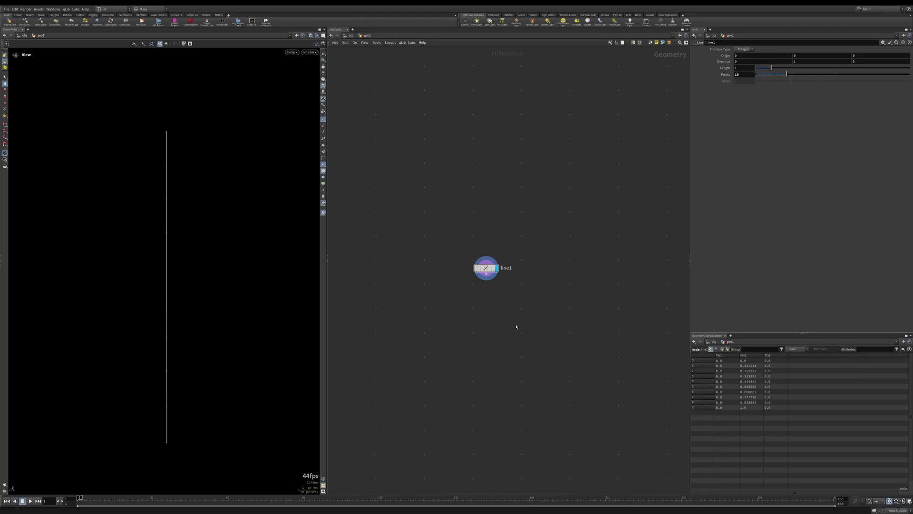
# - Append a Rig Doctor node to the line so its points become a joint chain
pyautogui.press('Tab')
pyautogui.write('rigd')
pyautogui.press('Return')
pyautogui.press('Return')
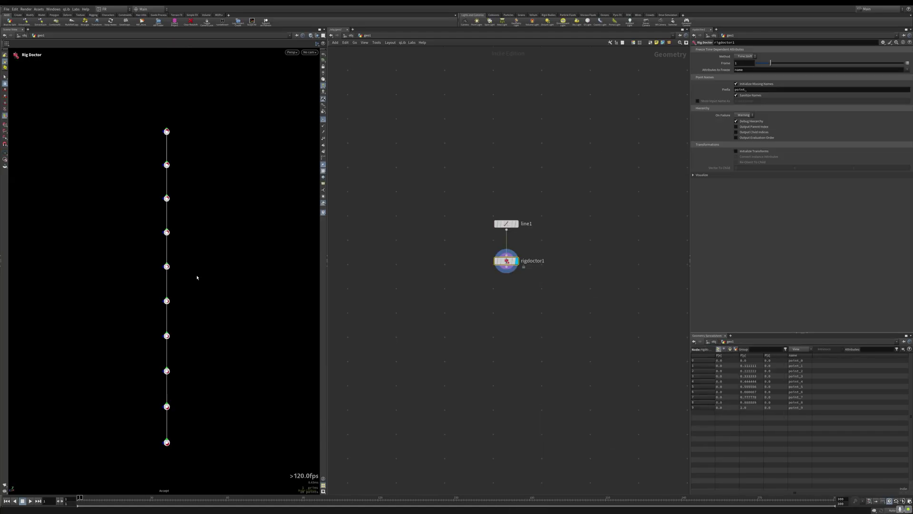
pyautogui.moveTo(208, 282)
pyautogui.keyDown('alt'); pyautogui.mouseDown()
pyautogui.moveTo(166, 283)
pyautogui.moveTo(227, 216)
pyautogui.moveTo(236, 306)
pyautogui.moveTo(222, 270)
pyautogui.moveTo(222, 279)
pyautogui.mouseUp(); pyautogui.keyUp('alt')
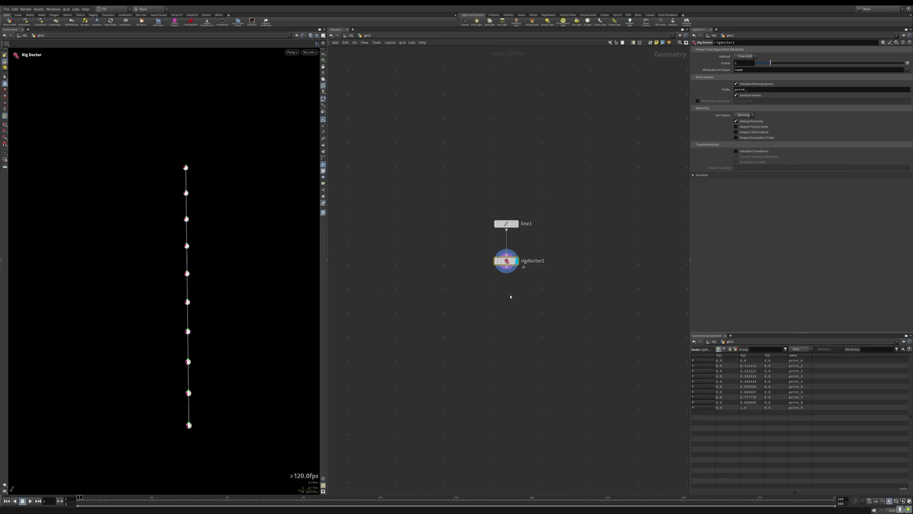
# - Append a Rig Pose node below the Rig Doctor node and display it
pyautogui.press('Tab')
pyautogui.write('r')
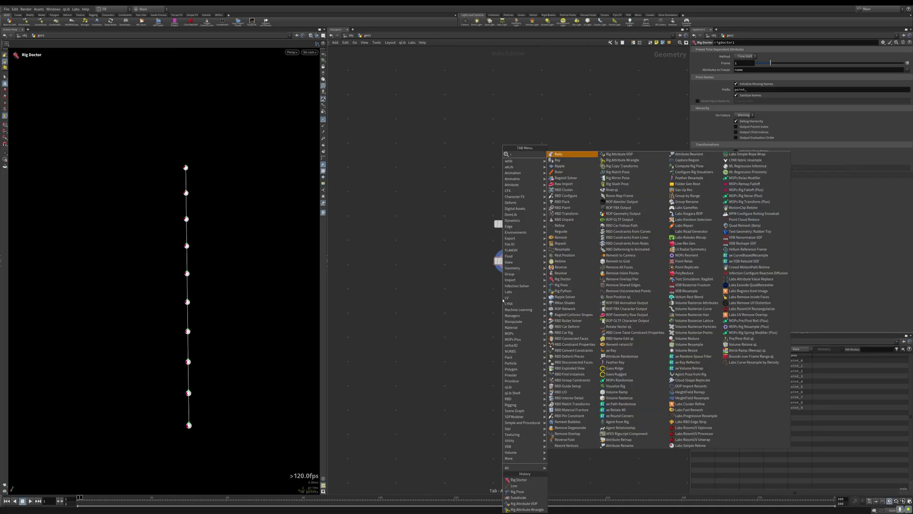
pyautogui.write('ig')
pyautogui.press('Down')
pyautogui.press('Return')
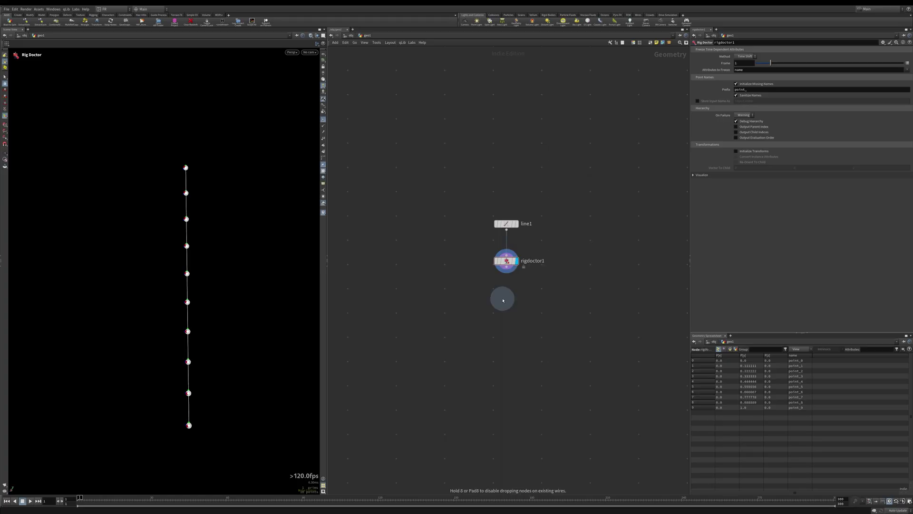
pyautogui.click(504, 294)
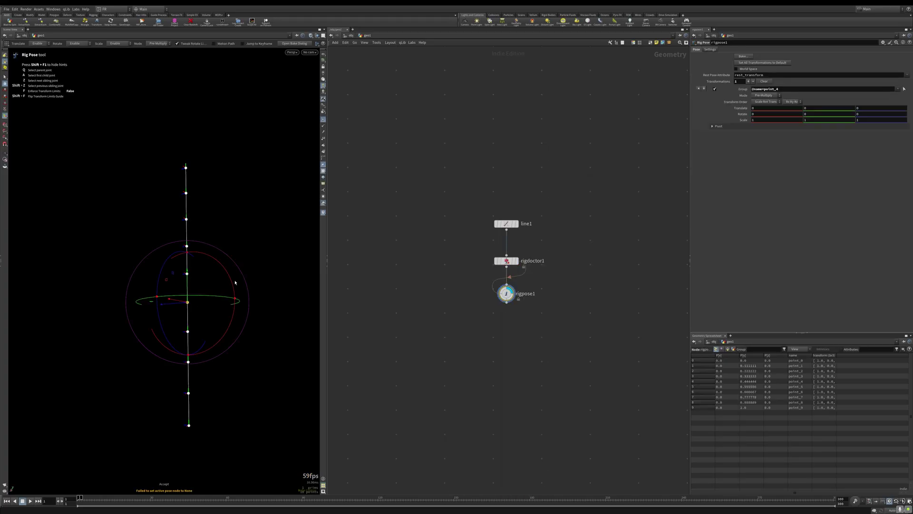
# - Bend the upper part of the chain by rotating joint point_4 about -56 degrees around X
pyautogui.moveTo(233, 283); pyautogui.dragTo(203, 287)
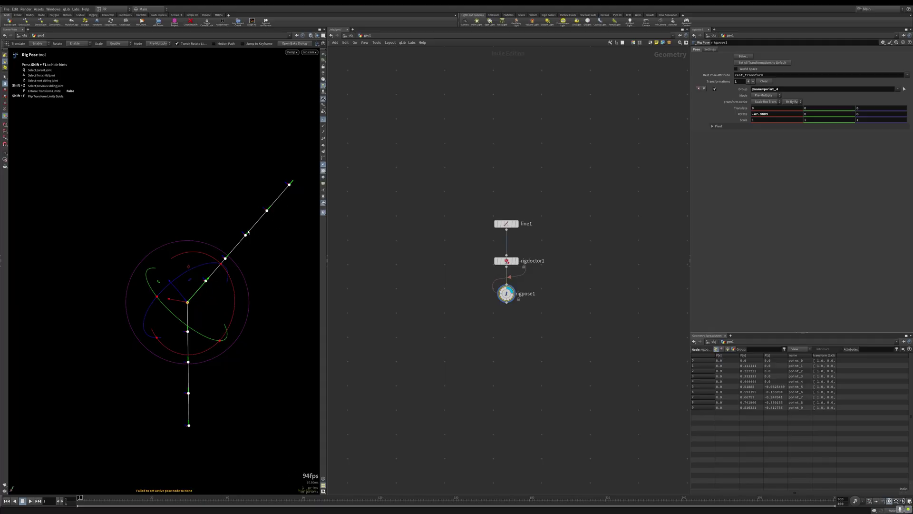
pyautogui.moveTo(211, 260)
pyautogui.mouseDown()
pyautogui.moveTo(190, 252)
pyautogui.moveTo(149, 271)
pyautogui.moveTo(222, 255)
pyautogui.mouseUp()
pyautogui.keyDown('alt'); pyautogui.moveTo(242, 324); pyautogui.dragTo(285, 332); pyautogui.keyUp('alt')
pyautogui.keyDown('alt'); pyautogui.moveTo(273, 335); pyautogui.dragTo(256, 349, button='middle'); pyautogui.keyUp('alt')
pyautogui.keyDown('alt'); pyautogui.moveTo(256, 349); pyautogui.dragTo(243, 331, button='right'); pyautogui.keyUp('alt')
pyautogui.press('Escape')
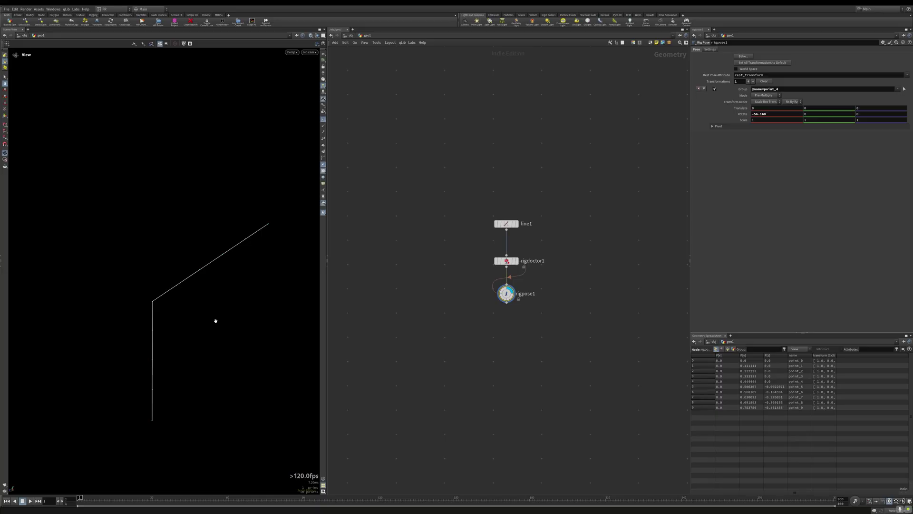
pyautogui.press('Return')
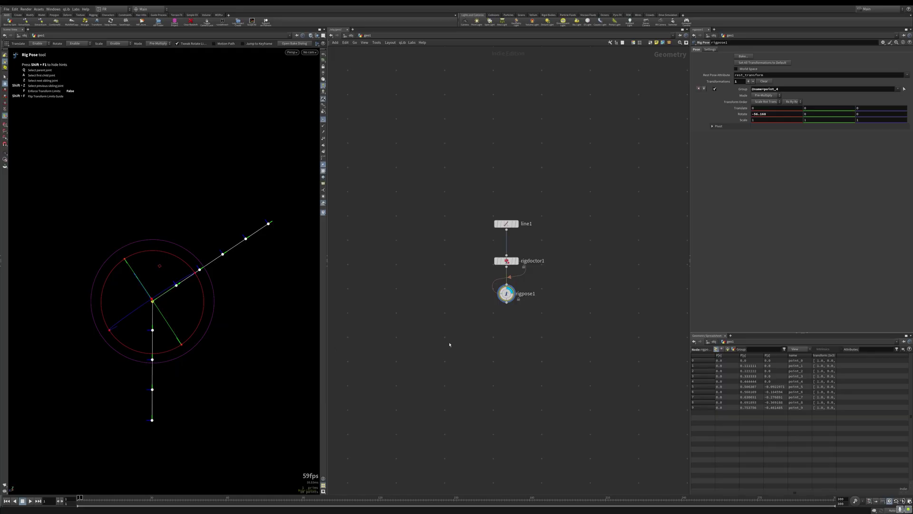
# - Clear the pose transformations and select joints point_0, point_2 and point_1 in turn at the chain's base
pyautogui.click(764, 80)
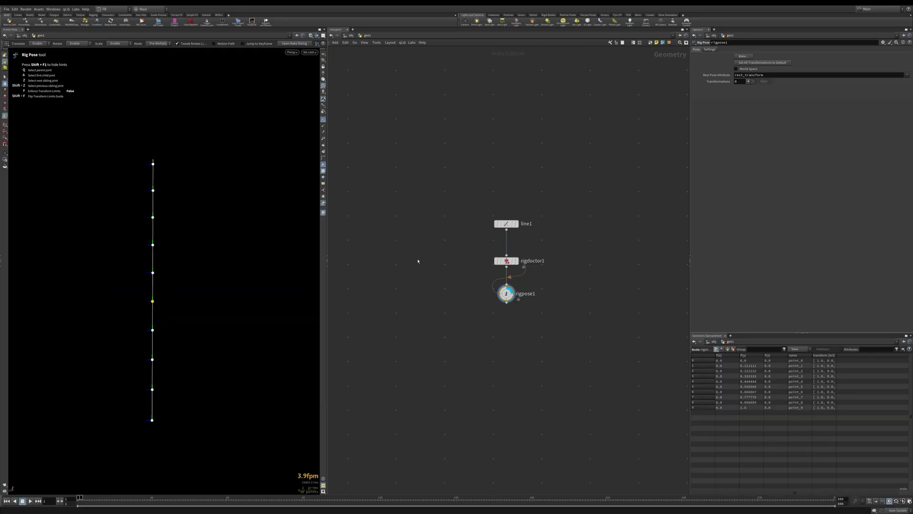
pyautogui.click(152, 420)
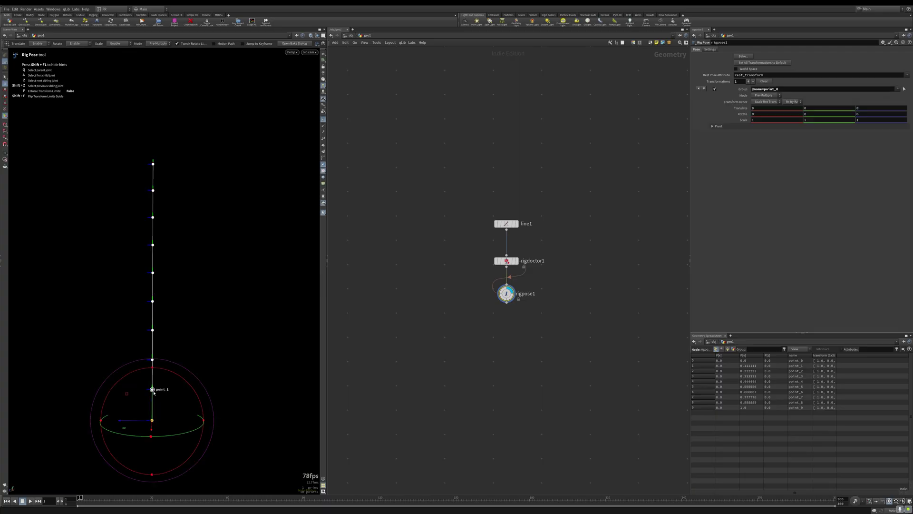
pyautogui.click(152, 359)
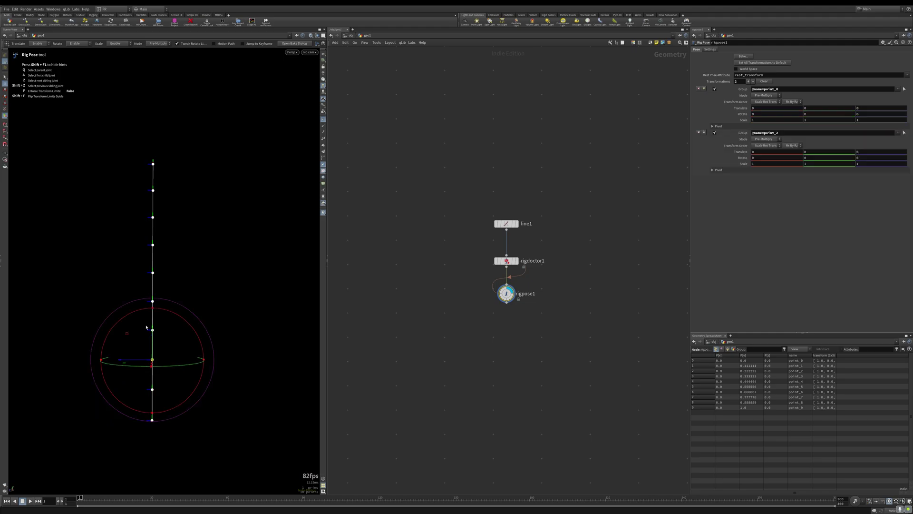
pyautogui.click(152, 389)
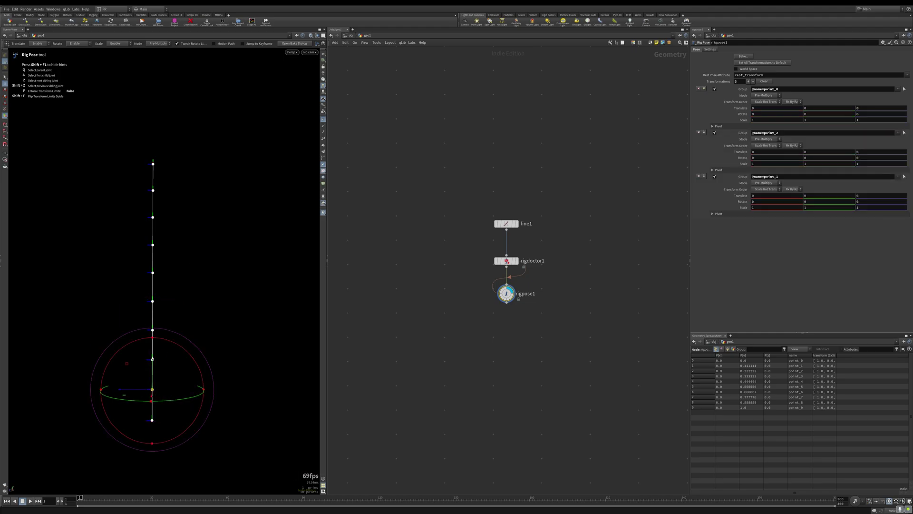
# - Try rotating joint point_1 around the X axis, and undo the rotations to straighten the chain
pyautogui.moveTo(189, 353); pyautogui.dragTo(180, 337)
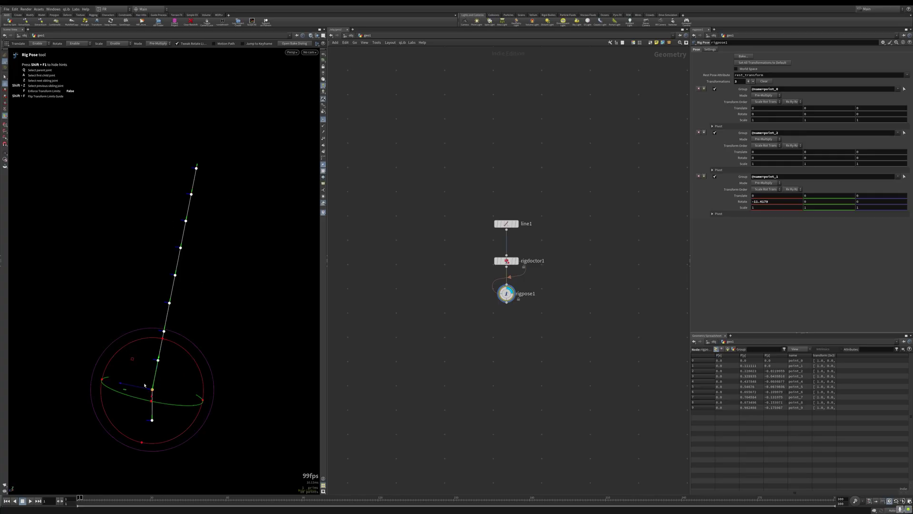
pyautogui.moveTo(191, 363); pyautogui.dragTo(181, 336)
pyautogui.hotkey('ctrl', 'z')
pyautogui.hotkey('ctrl', 'z')
pyautogui.hotkey('ctrl', 'z')
pyautogui.hotkey('ctrl', 'z')
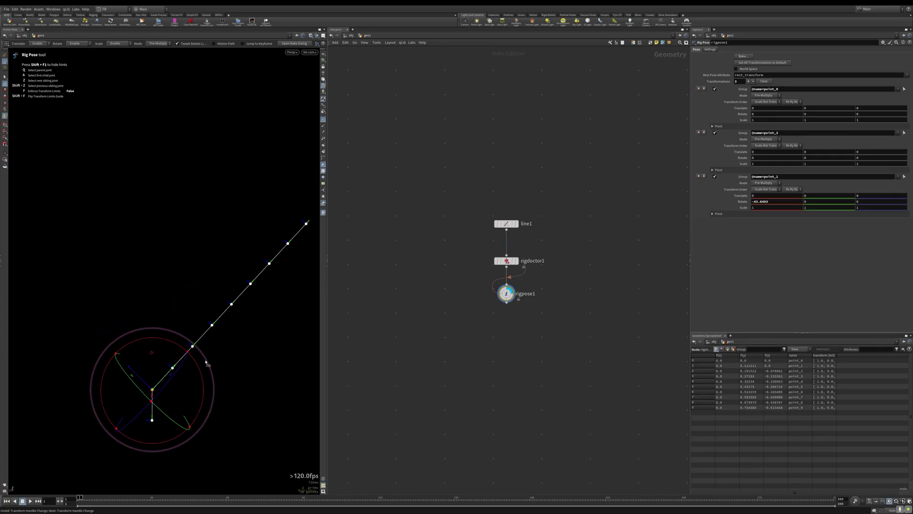
pyautogui.click(224, 383)
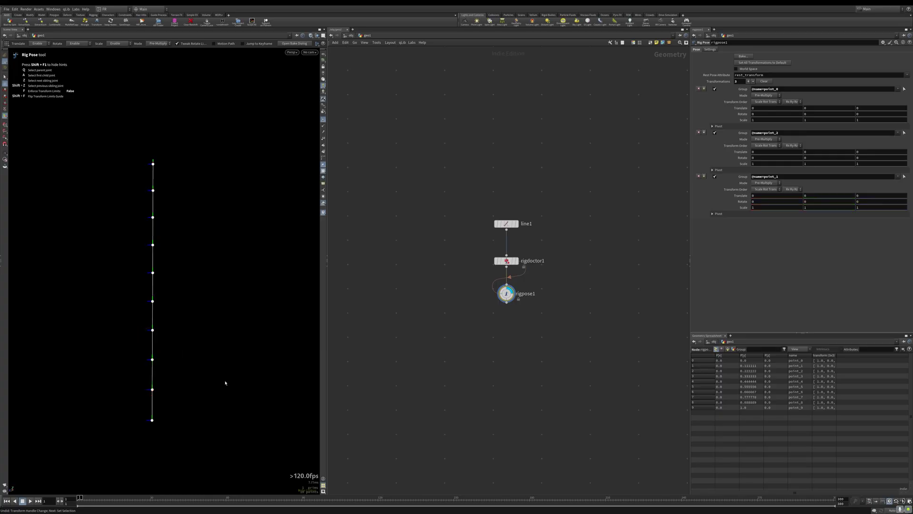
pyautogui.press('Escape')
pyautogui.moveTo(224, 382); pyautogui.dragTo(216, 302, button='right')
pyautogui.press('Return')
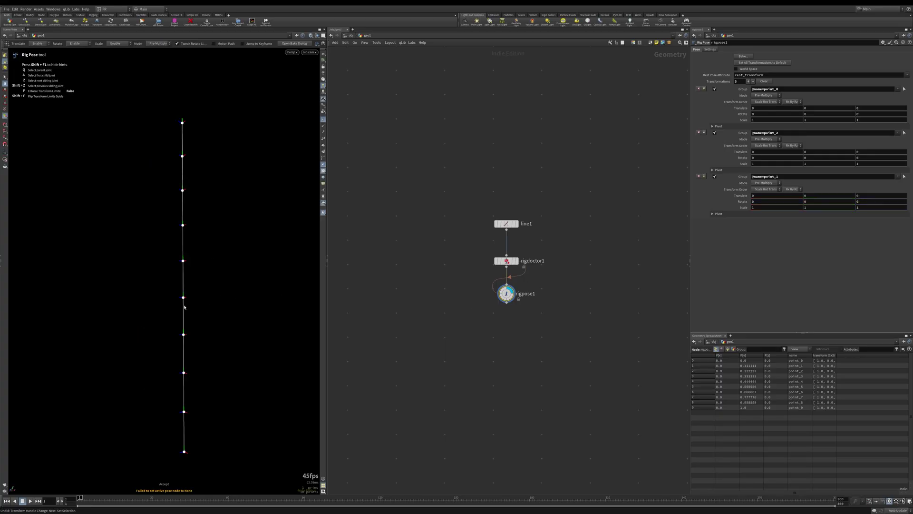
# - Move the Rig Doctor and Rig Pose nodes down to make room, and duplicate the Line node beside the original
pyautogui.moveTo(480, 344); pyautogui.dragTo(443, 359, button='middle')
pyautogui.moveTo(509, 307); pyautogui.dragTo(510, 329, button='middle')
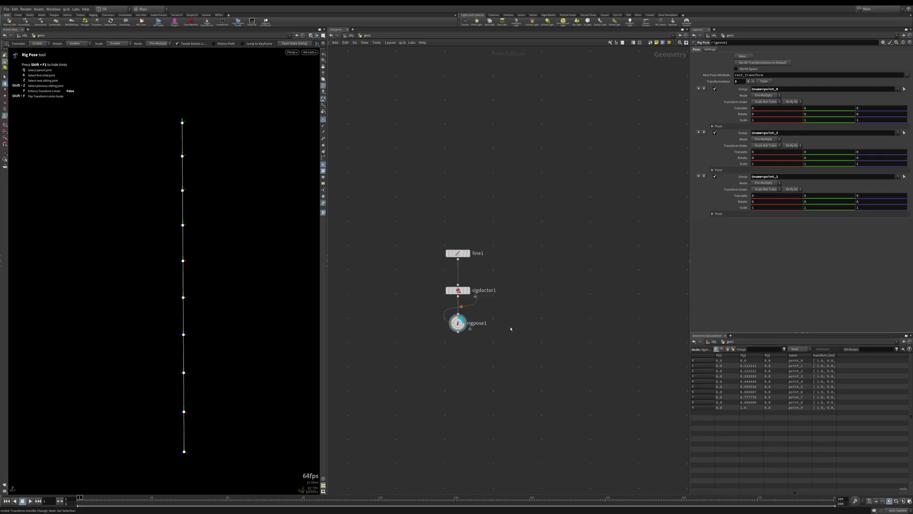
pyautogui.moveTo(482, 335); pyautogui.dragTo(459, 330)
pyautogui.moveTo(474, 260); pyautogui.dragTo(462, 294, button='middle')
pyautogui.keyDown('alt'); pyautogui.moveTo(445, 287); pyautogui.dragTo(490, 288); pyautogui.keyUp('alt')
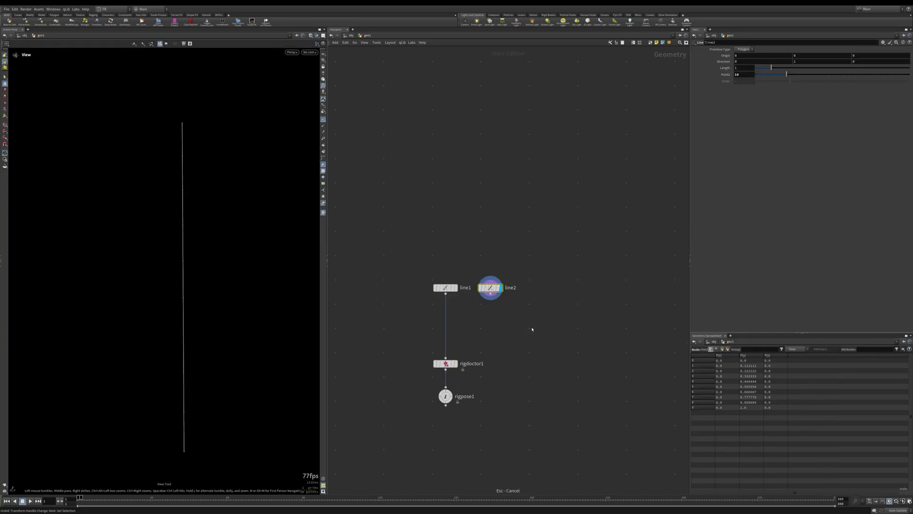
# - Set the duplicated line's X direction to 0.2 so it tilts away from the first line
pyautogui.moveTo(748, 62); pyautogui.dragTo(755, 64, button='middle')
pyautogui.hotkey('ctrl', 'z')
pyautogui.click(559, 281)
# - Add a Merge node that combines both lines and feeds the Rig Doctor node
pyautogui.press('Tab')
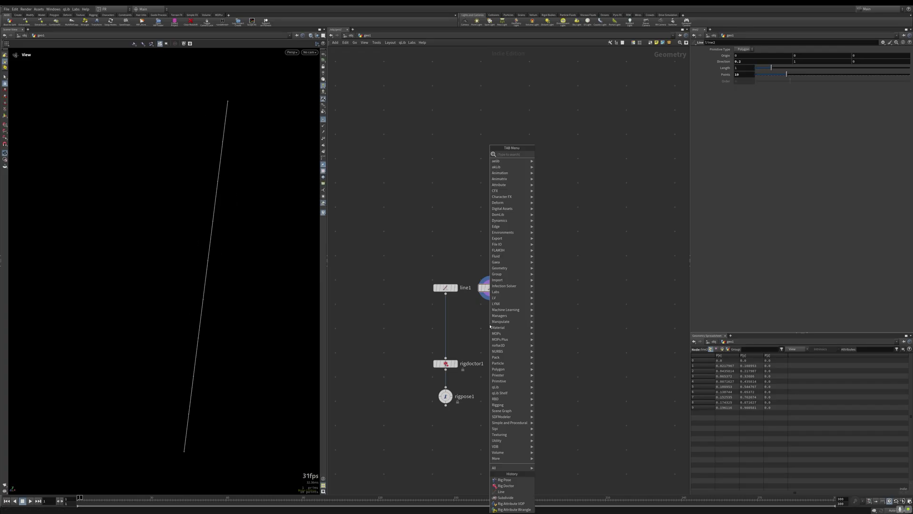
pyautogui.write('mer')
pyautogui.press('Return')
pyautogui.click(491, 326)
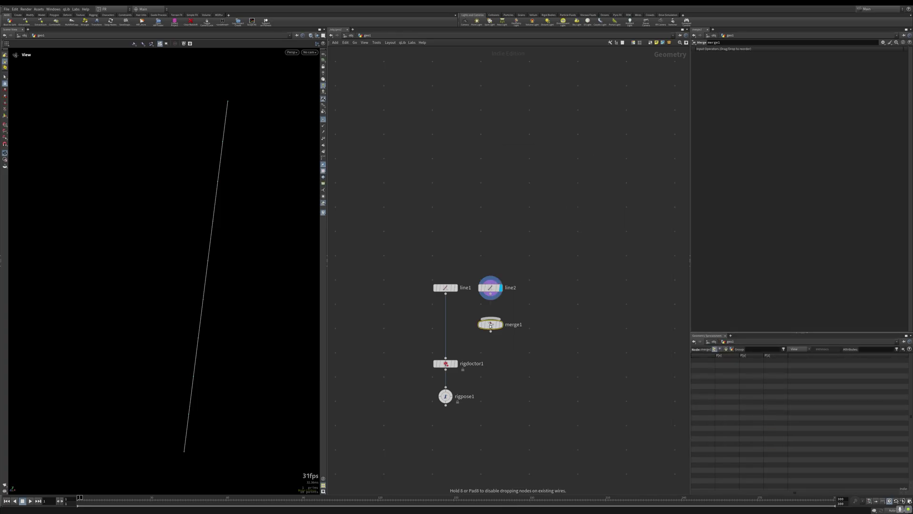
pyautogui.click(449, 321)
pyautogui.click(461, 322)
pyautogui.moveTo(330, 269); pyautogui.dragTo(363, 262, button='middle')
# - Switch the display between the Rig Doctor and Rig Pose nodes, and clear the pose transformations
pyautogui.click(489, 355)
pyautogui.click(484, 384)
pyautogui.click(479, 389)
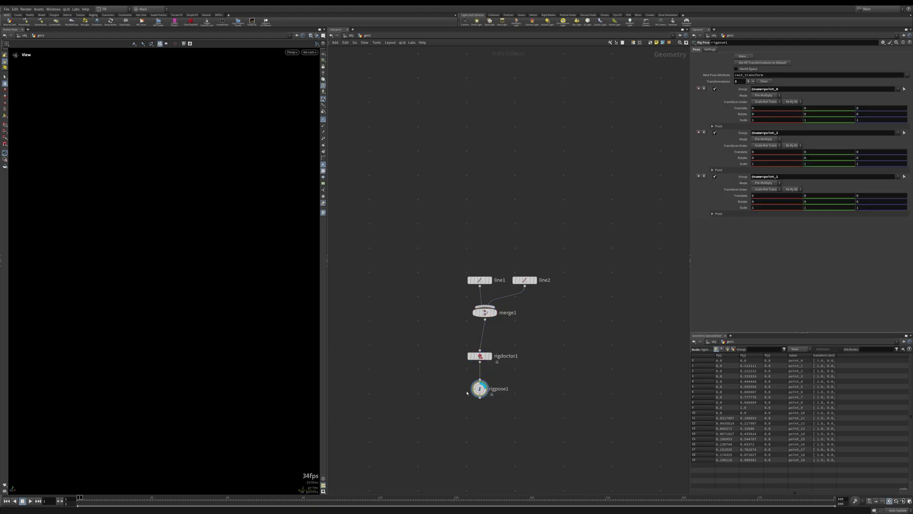
pyautogui.click(490, 356)
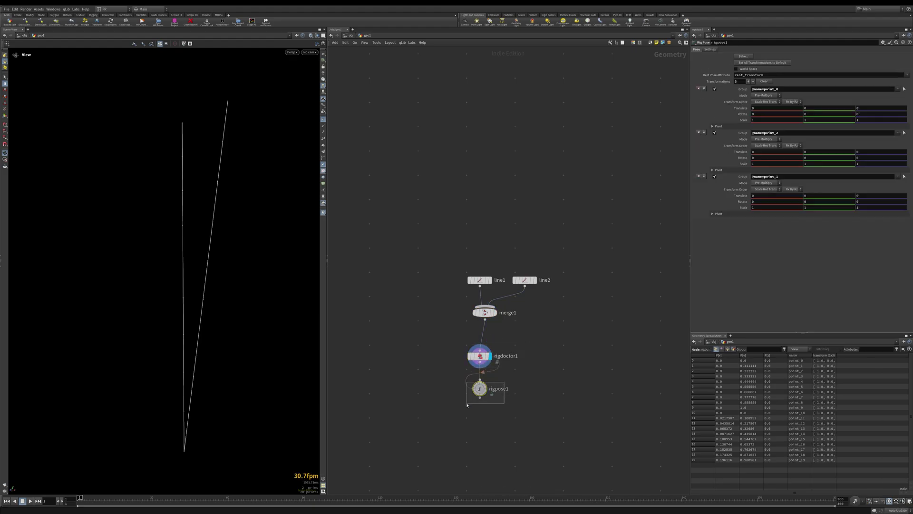
pyautogui.click(492, 375)
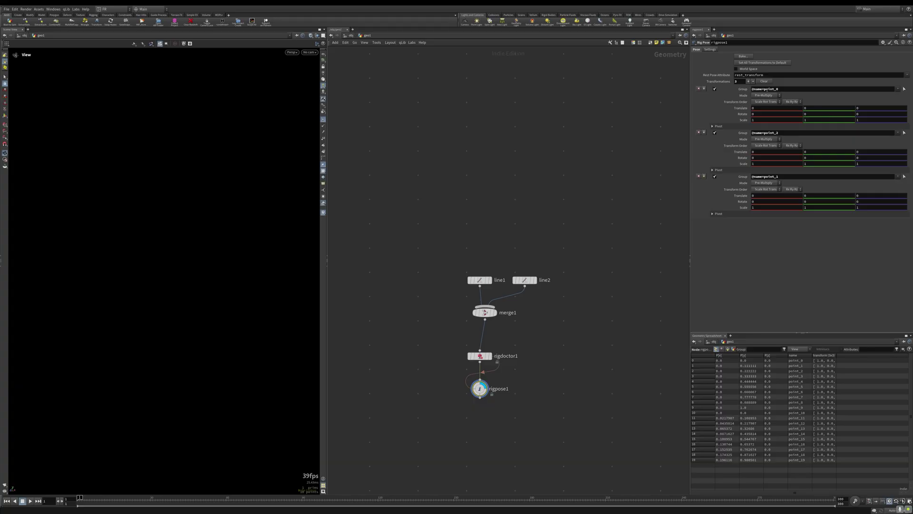
pyautogui.click(763, 81)
# - Replace the Rig Pose node with a fresh one, wire the Rig Doctor output into it and display it
pyautogui.moveTo(458, 375); pyautogui.dragTo(533, 411)
pyautogui.press('Tab')
pyautogui.write('rigpo')
pyautogui.press('Return')
pyautogui.click(506, 387)
pyautogui.scroll(1, 506, 387)
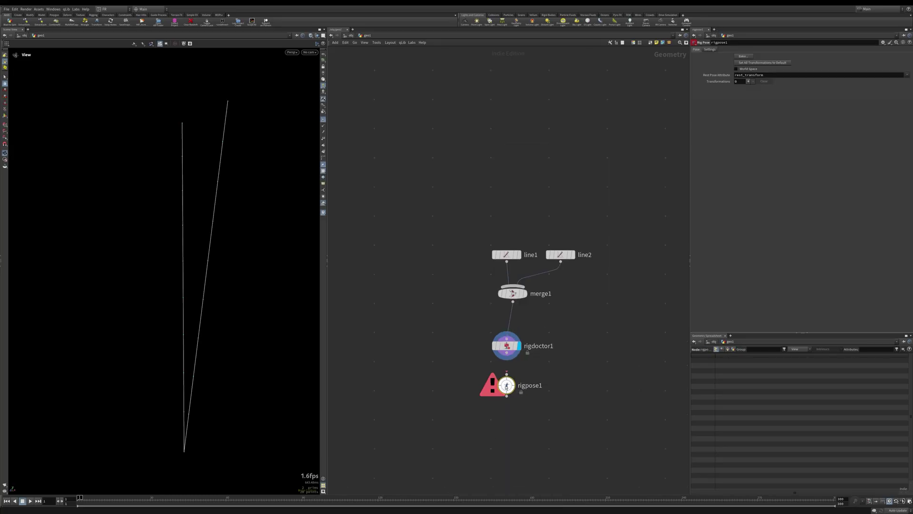
pyautogui.scroll(1, 506, 387)
pyautogui.moveTo(507, 347); pyautogui.dragTo(507, 372)
pyautogui.click(526, 369)
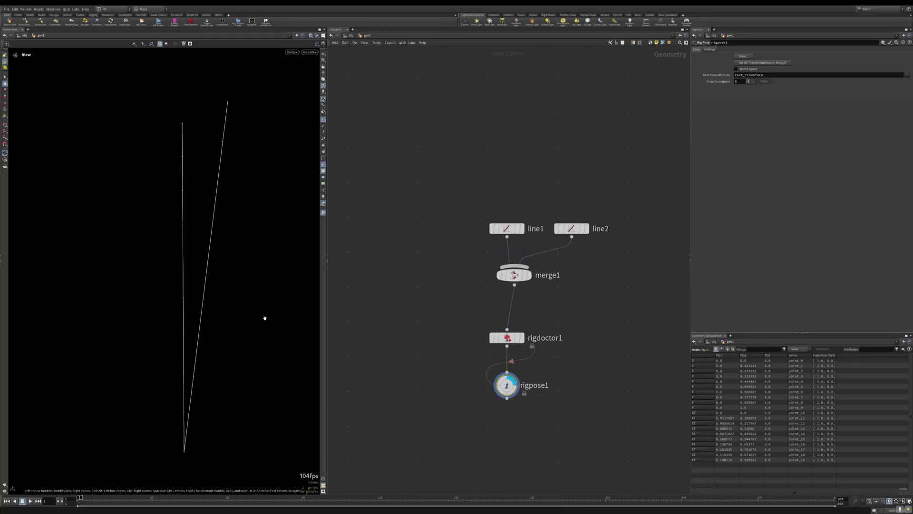
# - Activate the Rig Pose tool in the viewport to examine the joints of both merged lines
pyautogui.click(560, 334)
pyautogui.click(566, 328)
pyautogui.click(503, 385)
pyautogui.press('Return')
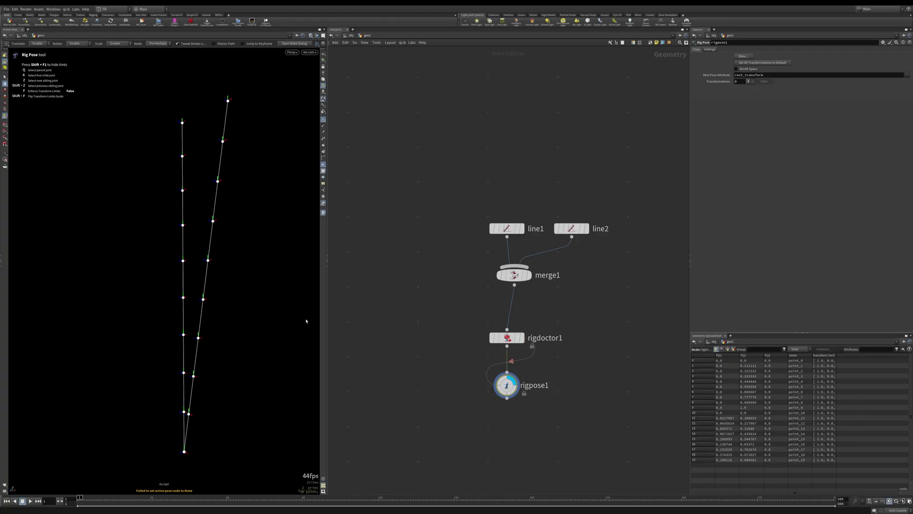
# - Insert a Connect Adjacent Pieces node between the Merge and Rig Doctor nodes, display it and set its connection type to Adjacent Points
pyautogui.moveTo(485, 305); pyautogui.dragTo(449, 340, button='middle')
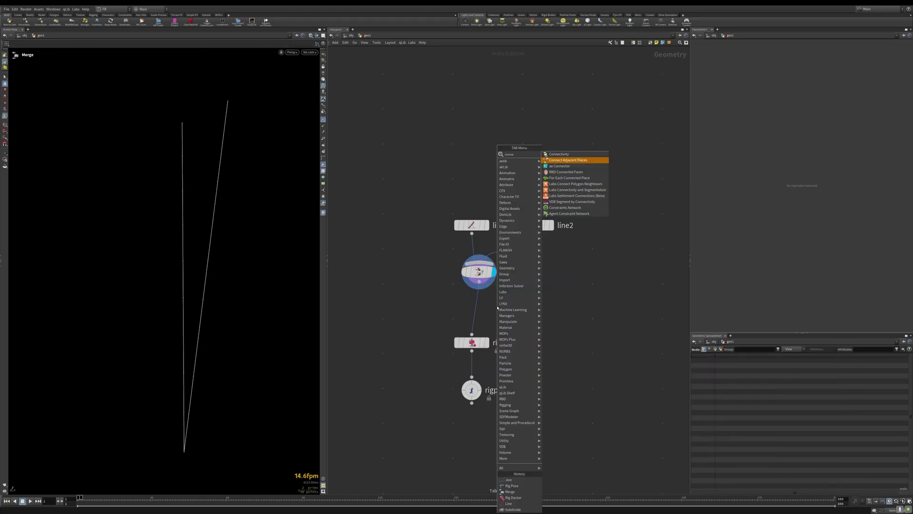
pyautogui.press('Return')
pyautogui.click(479, 307)
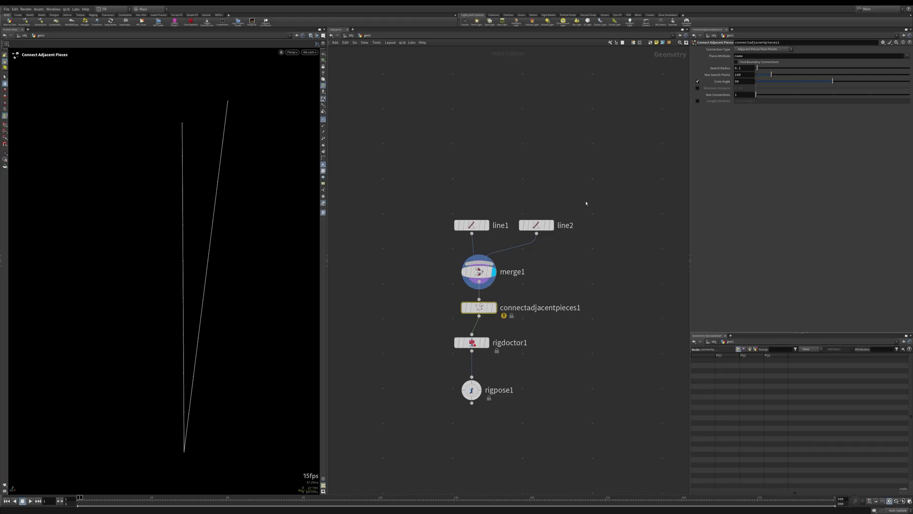
pyautogui.click(494, 307)
pyautogui.click(755, 49)
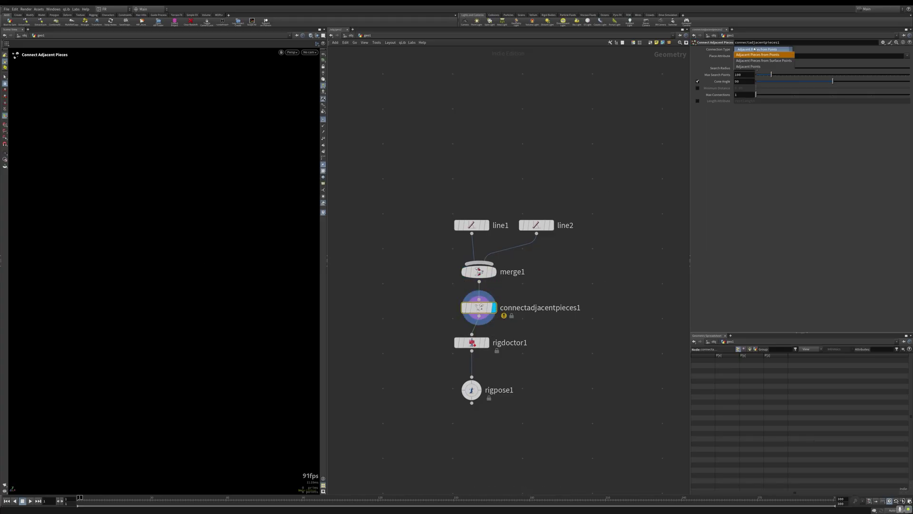
pyautogui.click(748, 67)
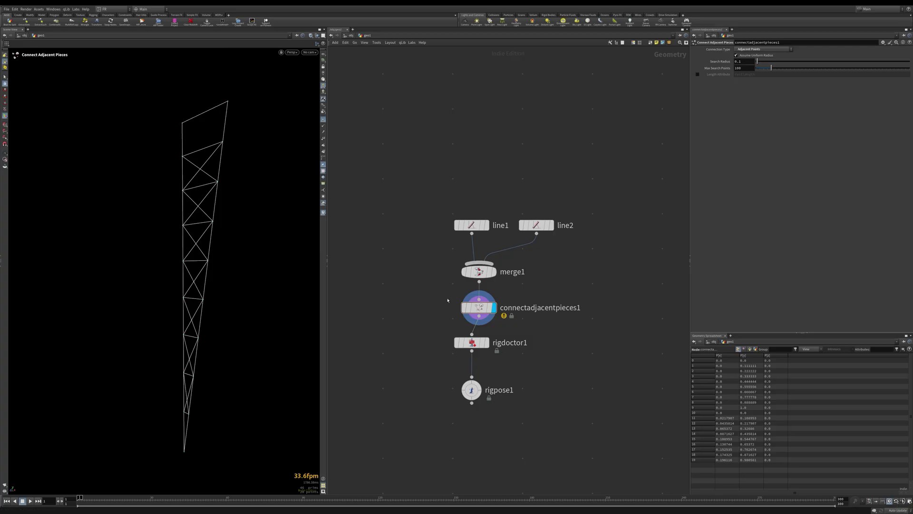
# - Display the Rig Doctor node and read the warning in its node info
pyautogui.press('Escape')
pyautogui.scroll(5, 218, 255)
pyautogui.scroll(-5, 223, 231)
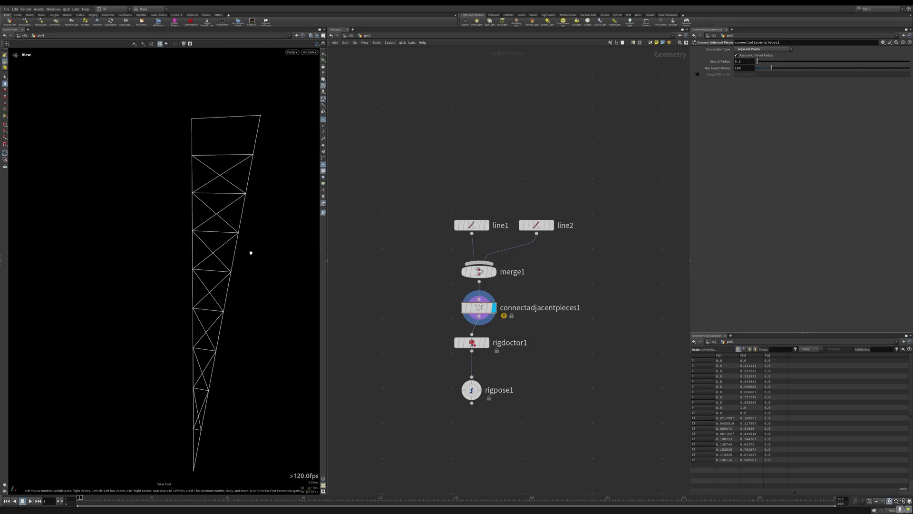
pyautogui.click(486, 342)
pyautogui.moveTo(533, 366); pyautogui.dragTo(423, 328)
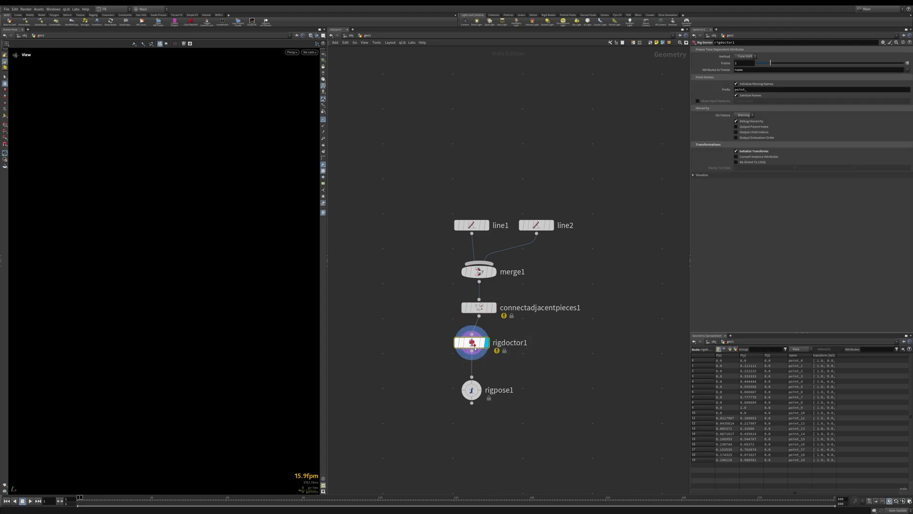
pyautogui.middleClick(471, 343)
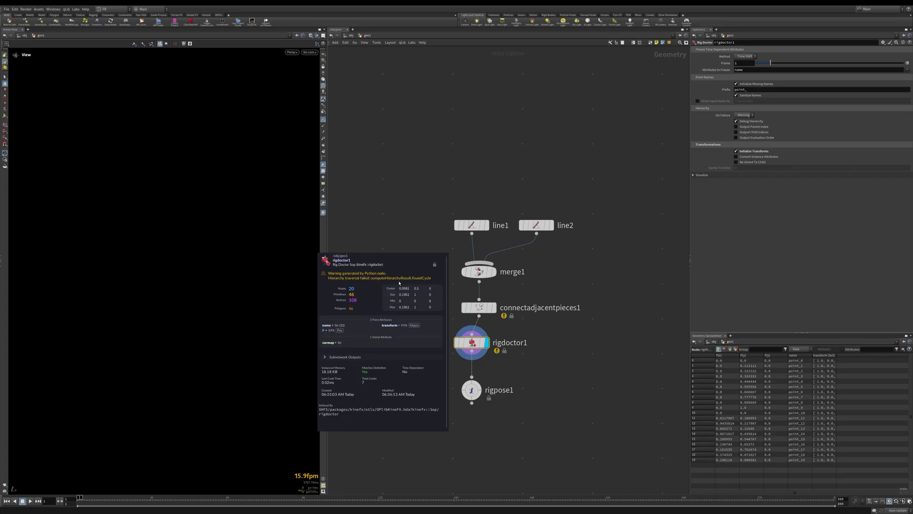
# - Display the Connect Adjacent Pieces node and examine the crossing connections between the two lines up close
pyautogui.click(494, 310)
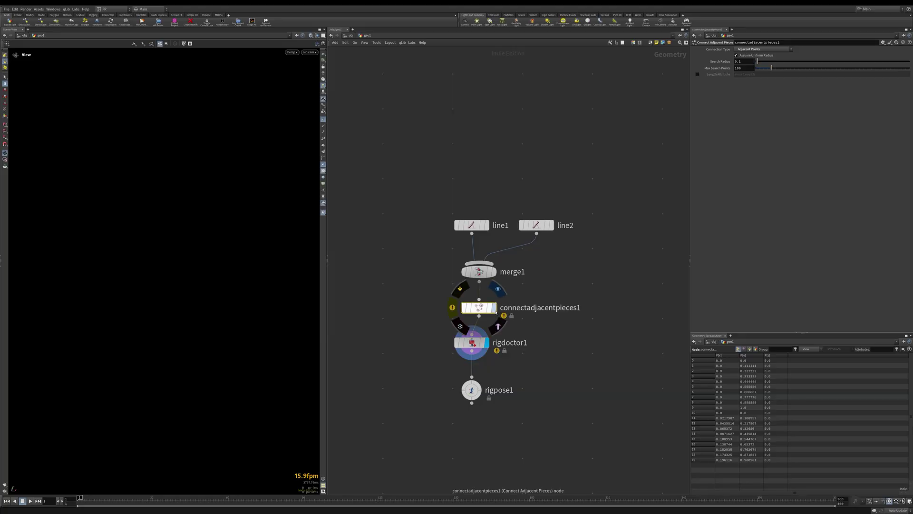
pyautogui.click(496, 312)
pyautogui.press('Return')
pyautogui.moveTo(247, 276); pyautogui.dragTo(240, 333)
pyautogui.moveTo(241, 333); pyautogui.dragTo(269, 236, button='middle')
pyautogui.scroll(5, 222, 369)
pyautogui.moveTo(226, 327); pyautogui.dragTo(221, 328, button='right')
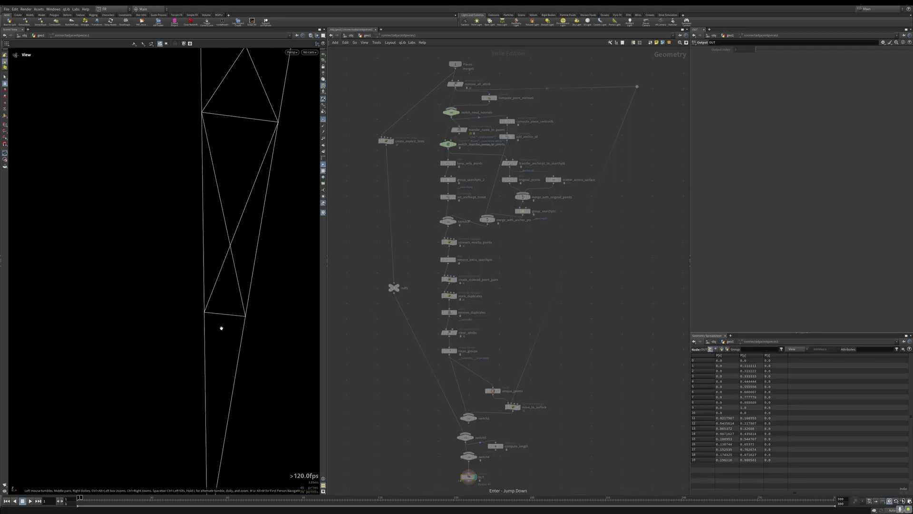
pyautogui.moveTo(268, 330); pyautogui.dragTo(251, 301, button='middle')
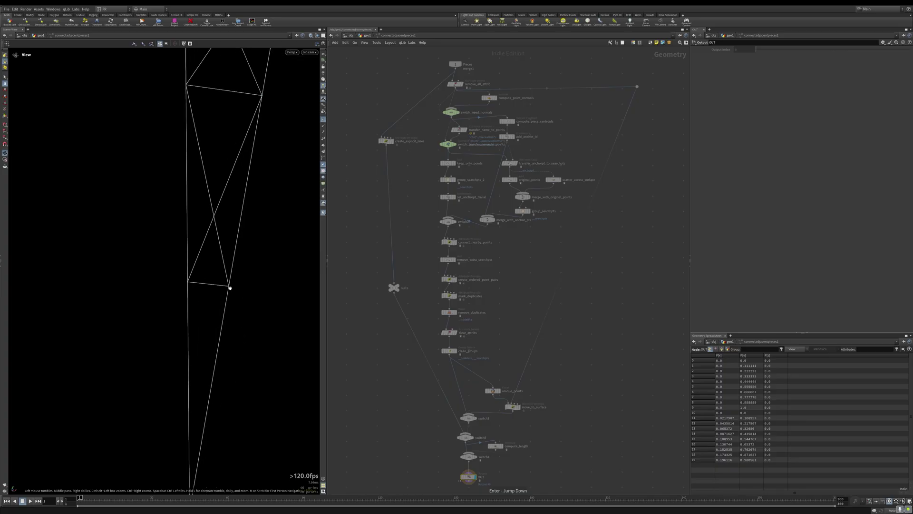
pyautogui.moveTo(247, 317); pyautogui.dragTo(269, 281, button='middle')
pyautogui.moveTo(269, 281); pyautogui.dragTo(253, 204)
pyautogui.moveTo(252, 205); pyautogui.dragTo(258, 324, button='middle')
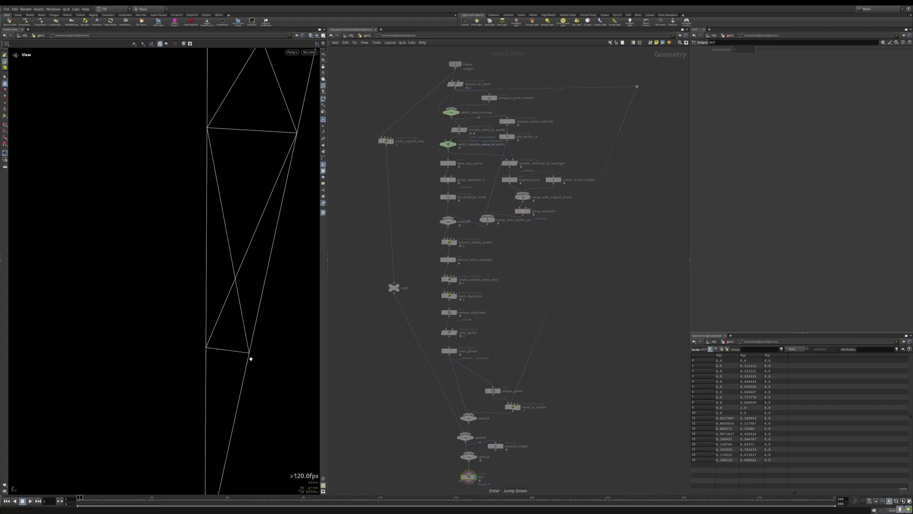
pyautogui.scroll(-1, 287, 232)
pyautogui.scroll(-1, 242, 281)
pyautogui.moveTo(291, 227); pyautogui.dragTo(297, 306, button='middle')
pyautogui.scroll(-3, 267, 290)
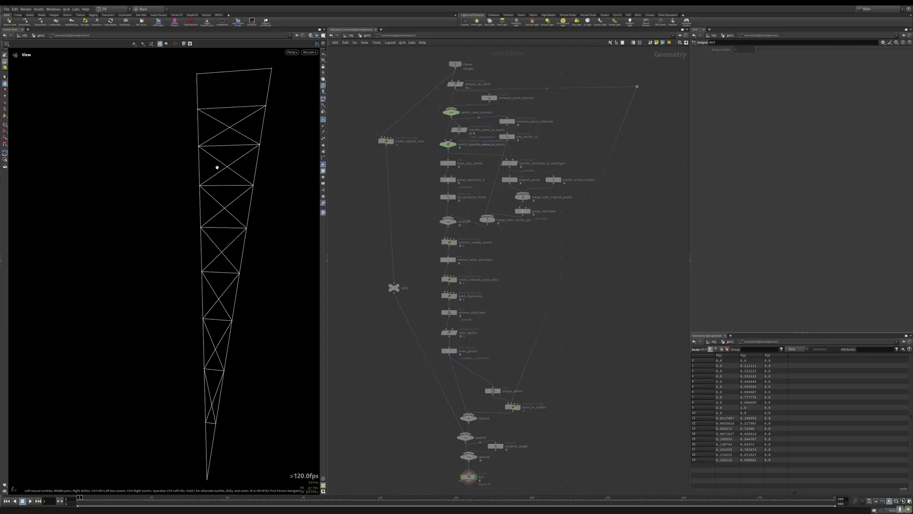
pyautogui.press('u')
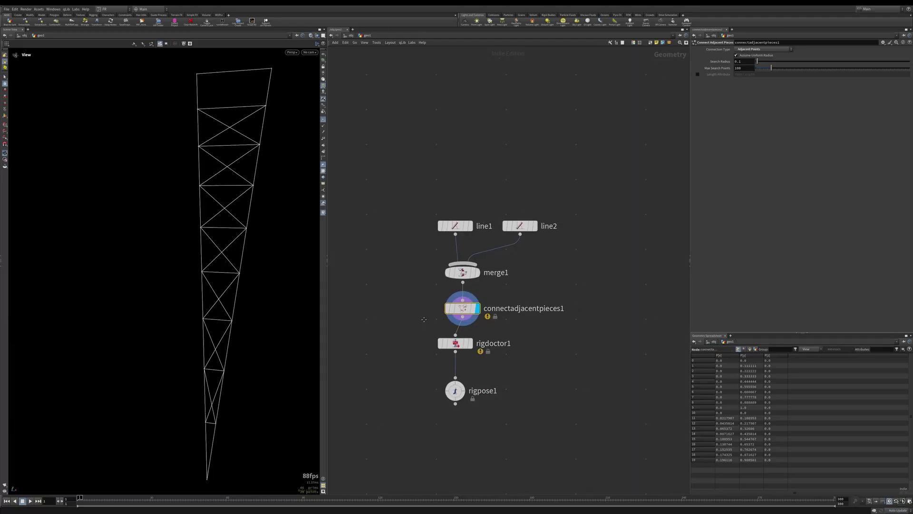
# - Delete the Connect Adjacent Pieces node, then display the Rig Doctor node and inspect its attributes in the node info
pyautogui.moveTo(480, 315); pyautogui.dragTo(479, 315)
pyautogui.press('Delete')
pyautogui.click(469, 342)
pyautogui.press('y')
pyautogui.moveTo(472, 380); pyautogui.dragTo(455, 351)
pyautogui.click(454, 391)
pyautogui.click(454, 343)
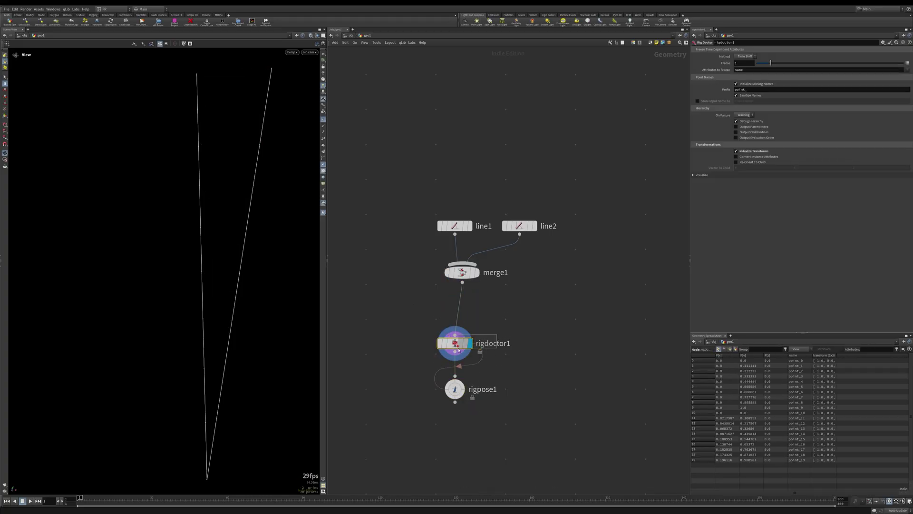
pyautogui.click(430, 344)
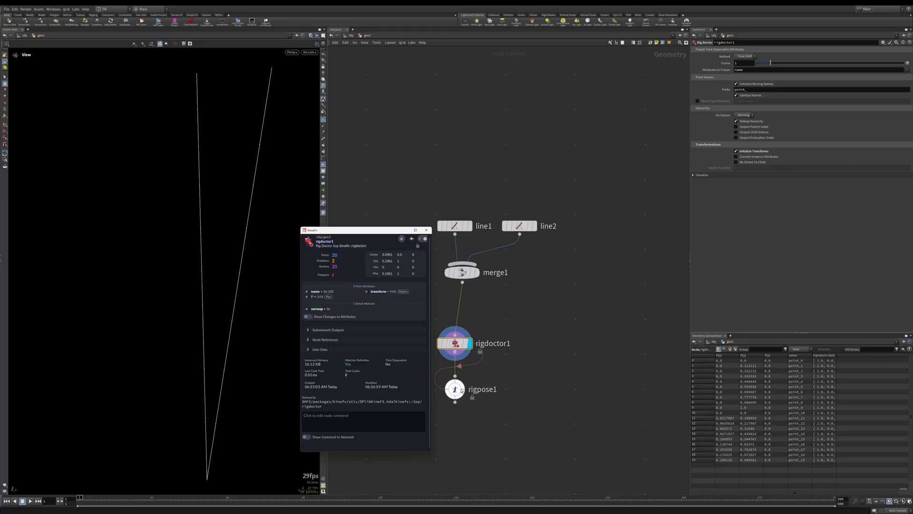
# - Rotate joint point_13 on the slanted line about 42 degrees around Z with Rig Pose, and inspect the Rig Pose node's attributes
pyautogui.click(454, 389)
pyautogui.moveTo(435, 394)
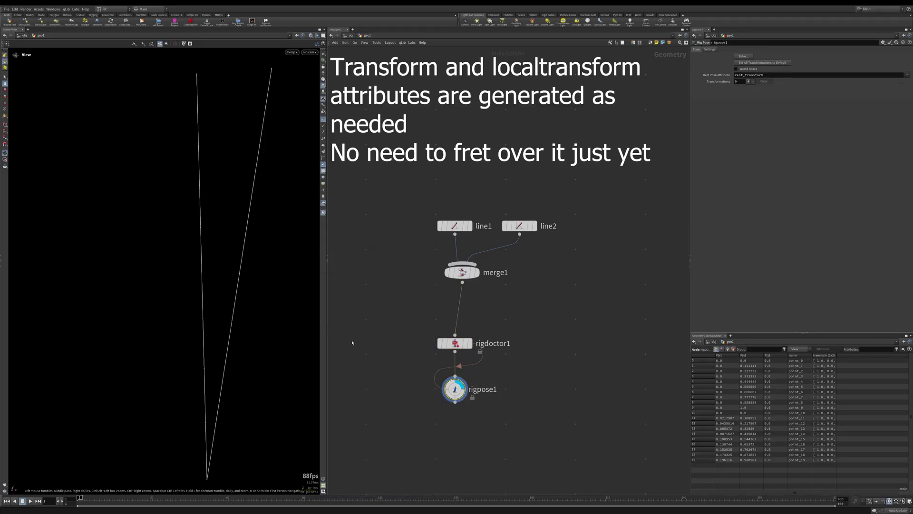
pyautogui.press('Return')
pyautogui.click(233, 321)
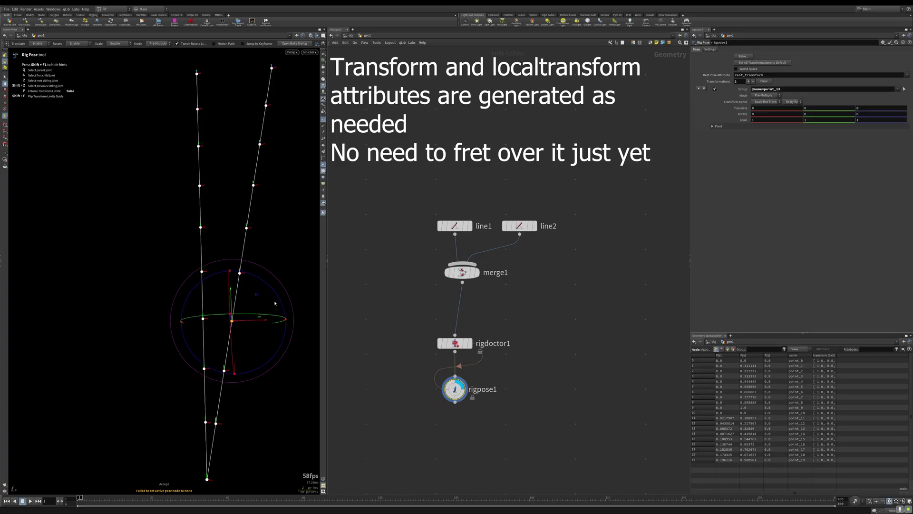
pyautogui.moveTo(279, 298); pyautogui.dragTo(238, 266)
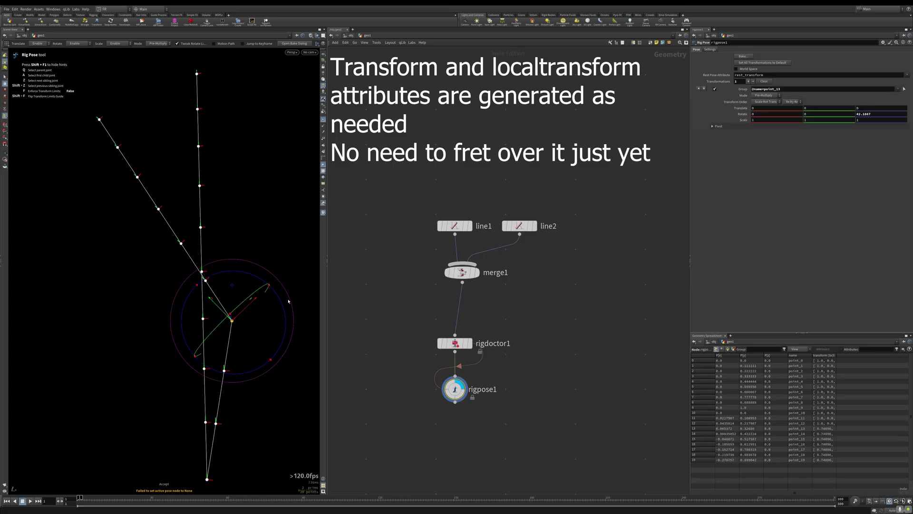
pyautogui.middleClick(455, 389)
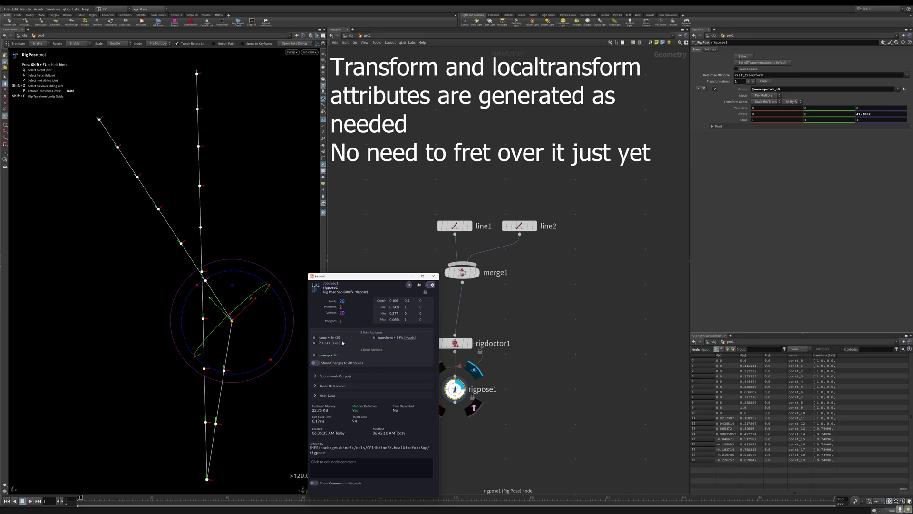
pyautogui.moveTo(521, 391); pyautogui.dragTo(500, 386, button='middle')
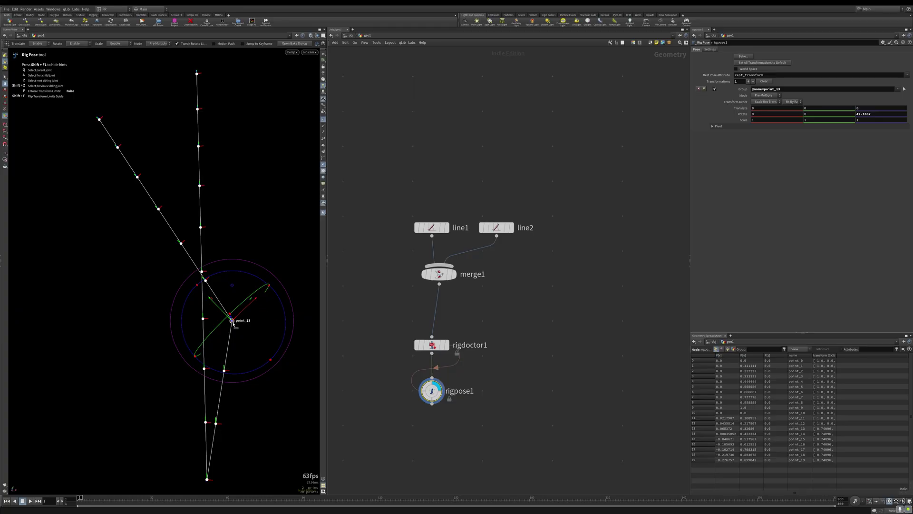
# - Translate joint point_13 by about 0.048, 0.013 and -0.007, and set its Z rotation to about 2.2 degrees
pyautogui.moveTo(233, 322); pyautogui.dragTo(254, 316)
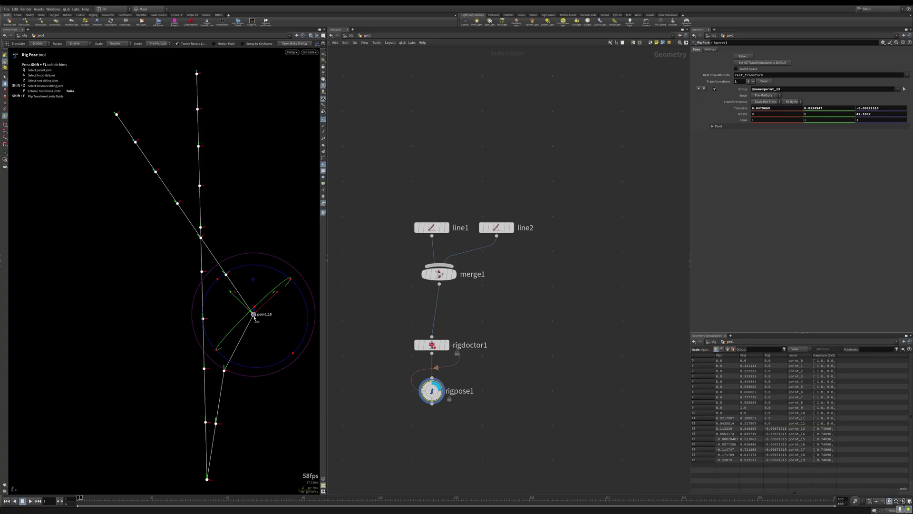
pyautogui.moveTo(253, 317); pyautogui.dragTo(254, 316)
pyautogui.moveTo(277, 272); pyautogui.dragTo(302, 298)
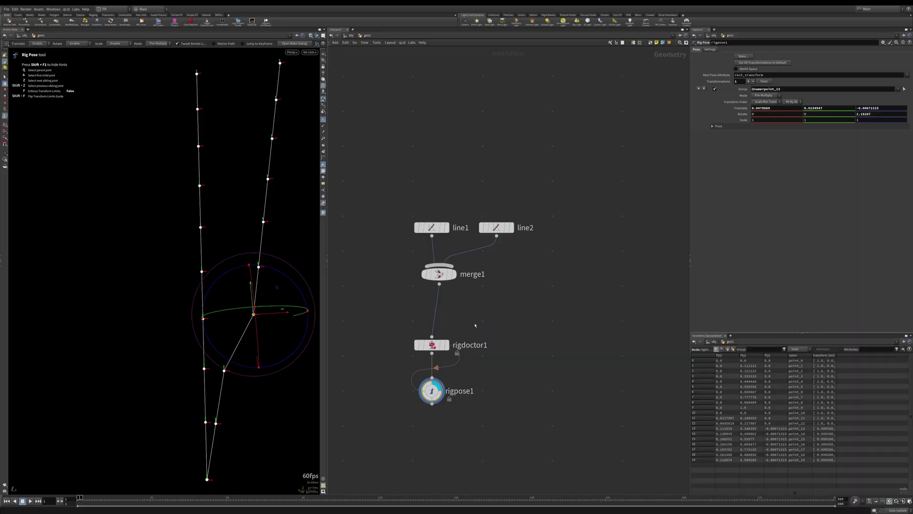
# - Display the Rig Doctor node and turn off Initialize Transforms
pyautogui.moveTo(481, 358); pyautogui.dragTo(502, 377, button='middle')
pyautogui.click(468, 363)
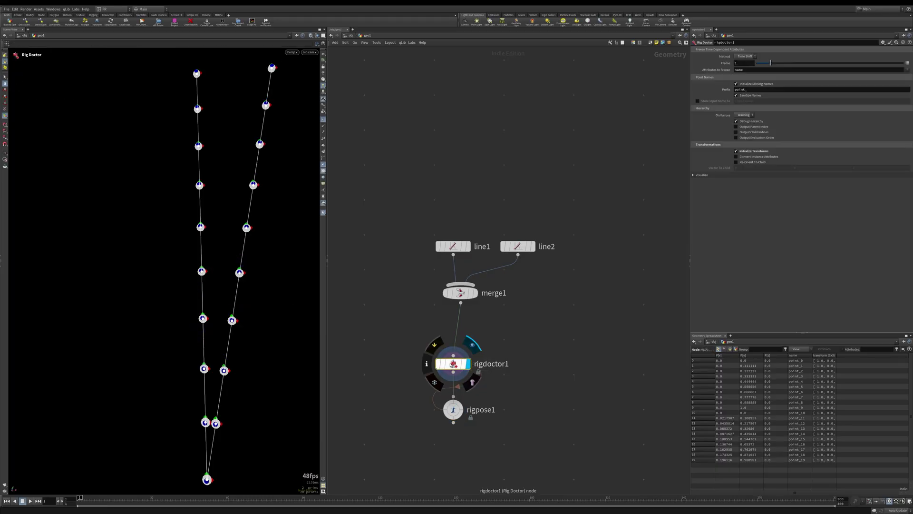
pyautogui.moveTo(590, 312); pyautogui.dragTo(567, 271, button='middle')
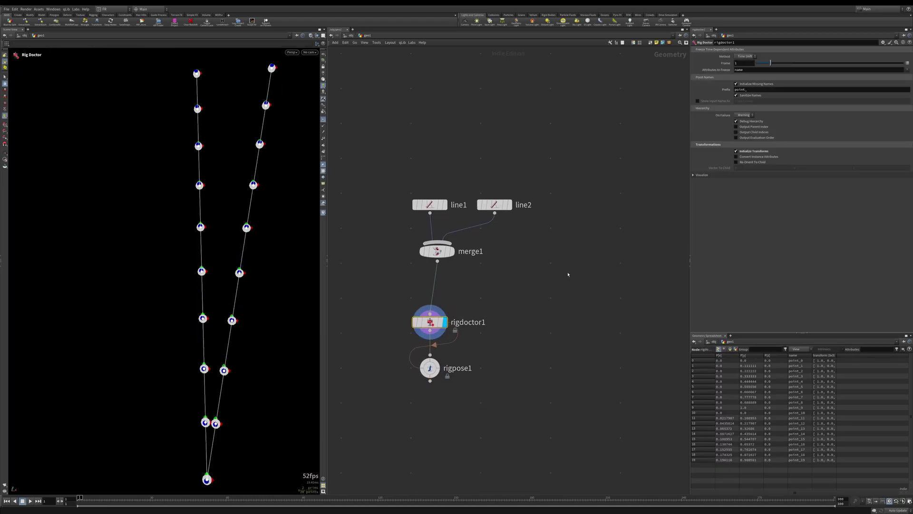
pyautogui.click(752, 152)
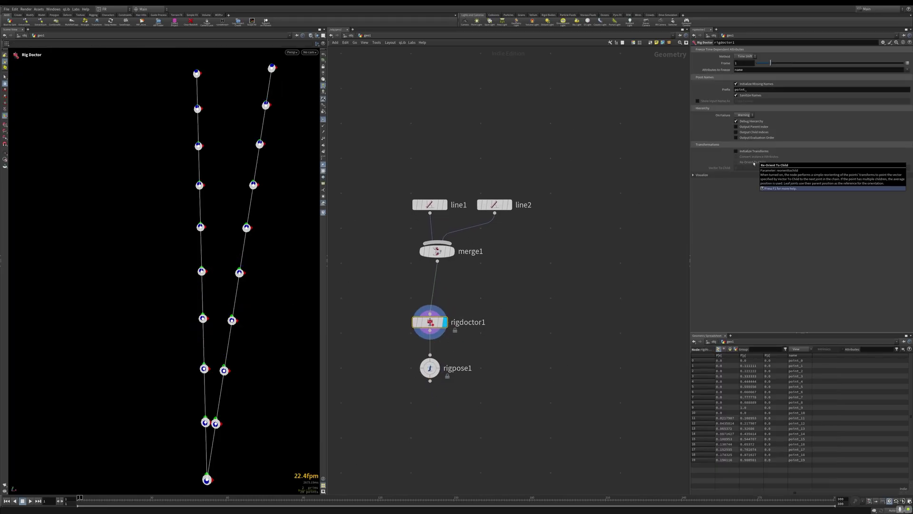
# - Compare the point attributes of the Rig Pose and Rig Doctor nodes in their node info and review both nodes
pyautogui.middleClick(427, 370)
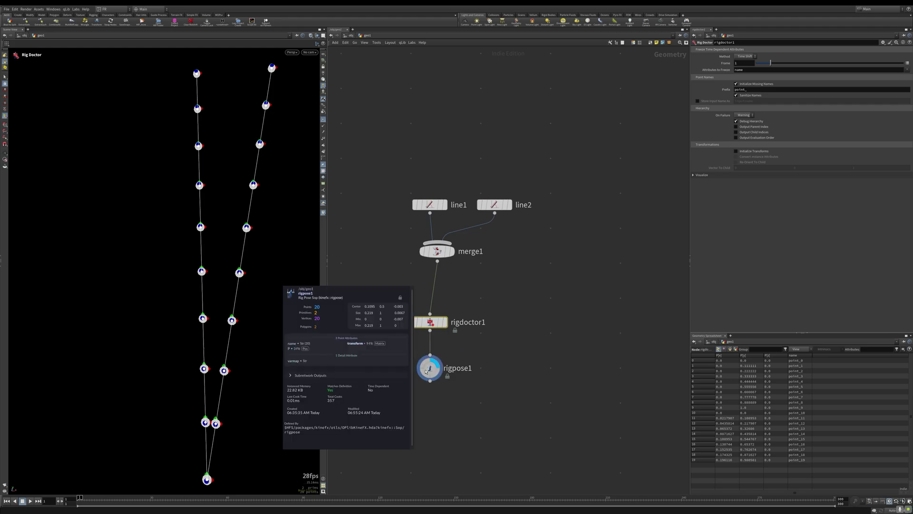
pyautogui.middleClick(429, 322)
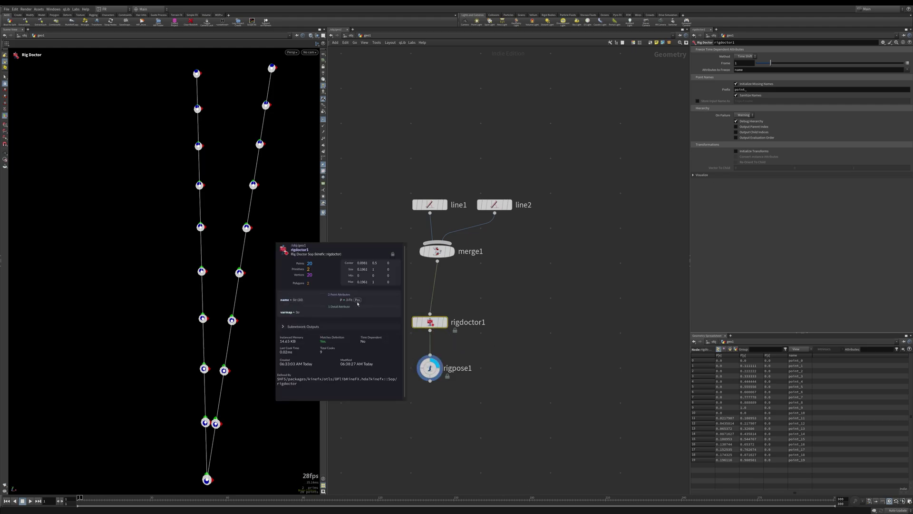
pyautogui.middleClick(428, 370)
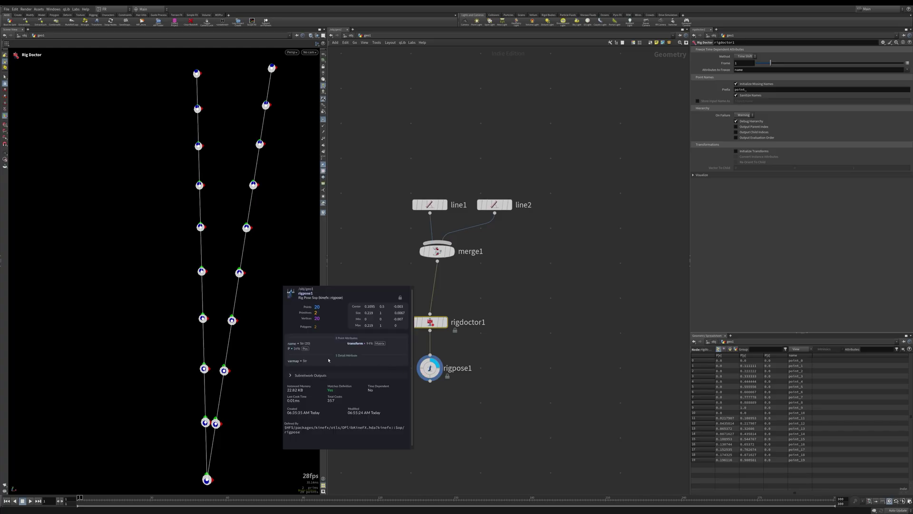
pyautogui.click(430, 368)
pyautogui.moveTo(473, 352); pyautogui.dragTo(479, 379, button='middle')
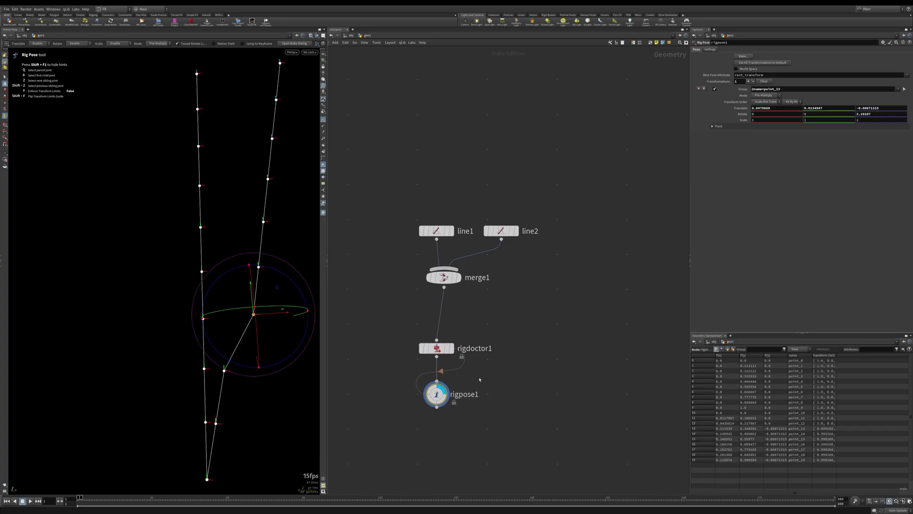
pyautogui.click(440, 349)
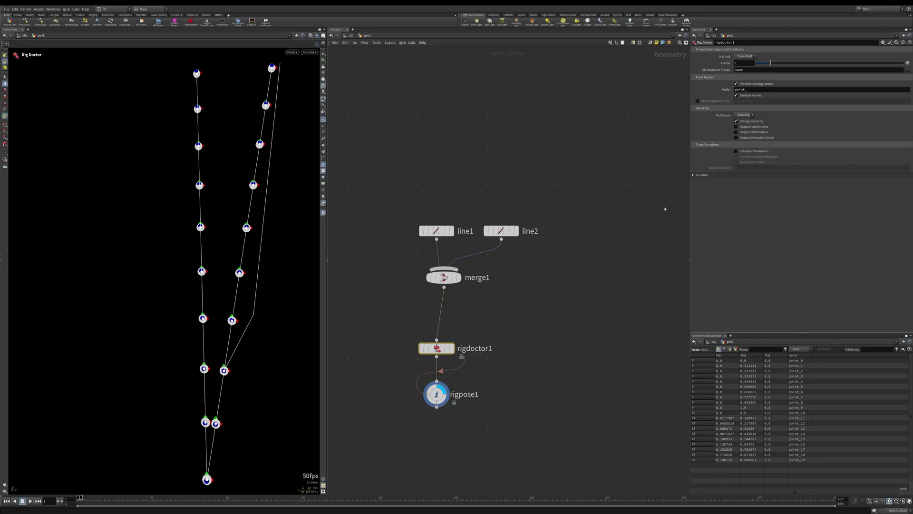
# - Delete the geo1 object at object level, then enter the BOXY geometry network and look at its box
pyautogui.moveTo(556, 283); pyautogui.dragTo(567, 261, button='middle')
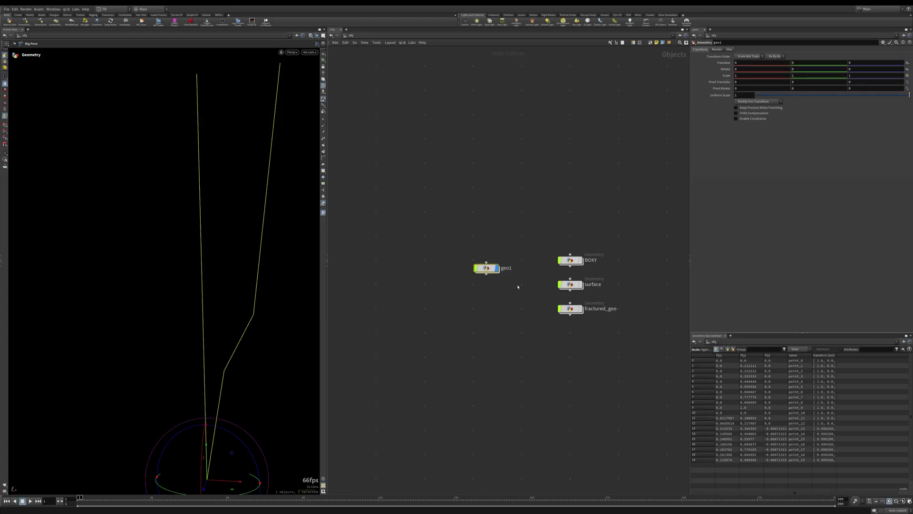
pyautogui.press('Delete')
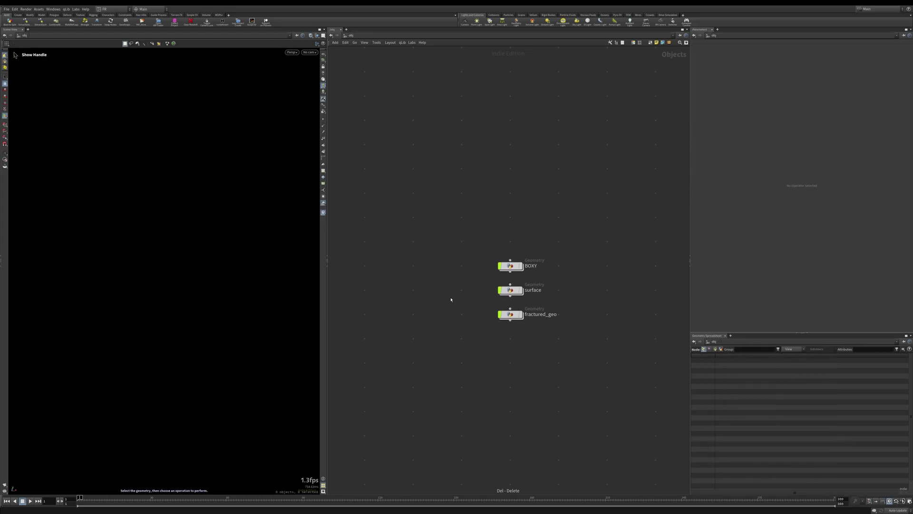
pyautogui.click(509, 266)
pyautogui.doubleClick(509, 266)
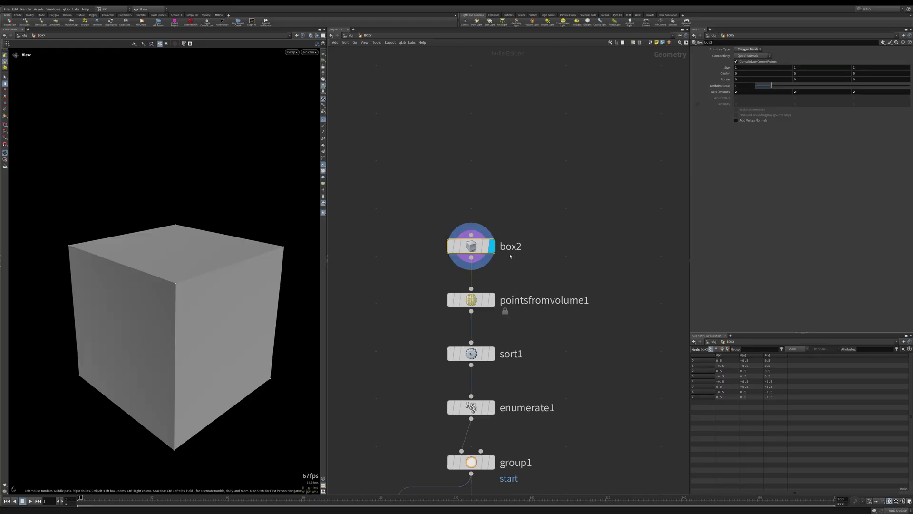
pyautogui.moveTo(509, 255); pyautogui.dragTo(559, 274, button='middle')
pyautogui.moveTo(300, 304); pyautogui.dragTo(253, 295)
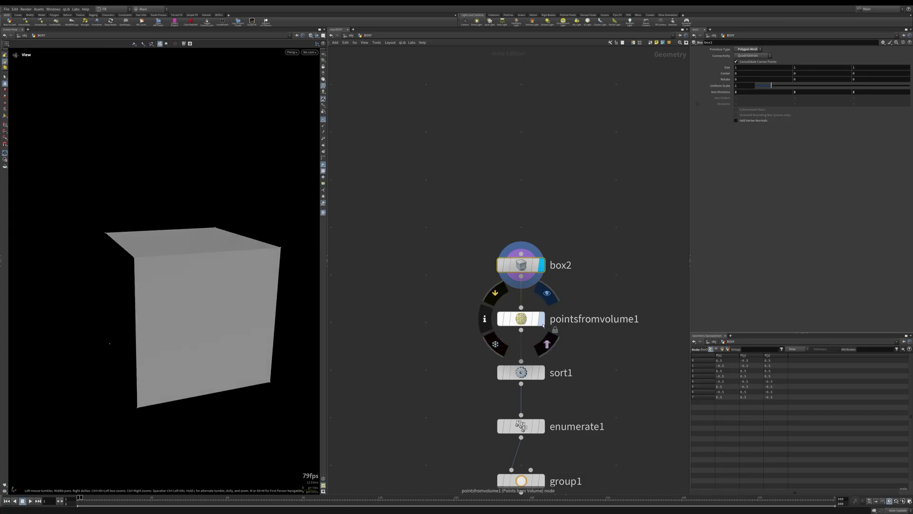
# - Display the Points from Volume node and examine its settings and the point grid filling the box
pyautogui.click(541, 318)
pyautogui.click(529, 324)
pyautogui.moveTo(276, 310); pyautogui.dragTo(256, 257)
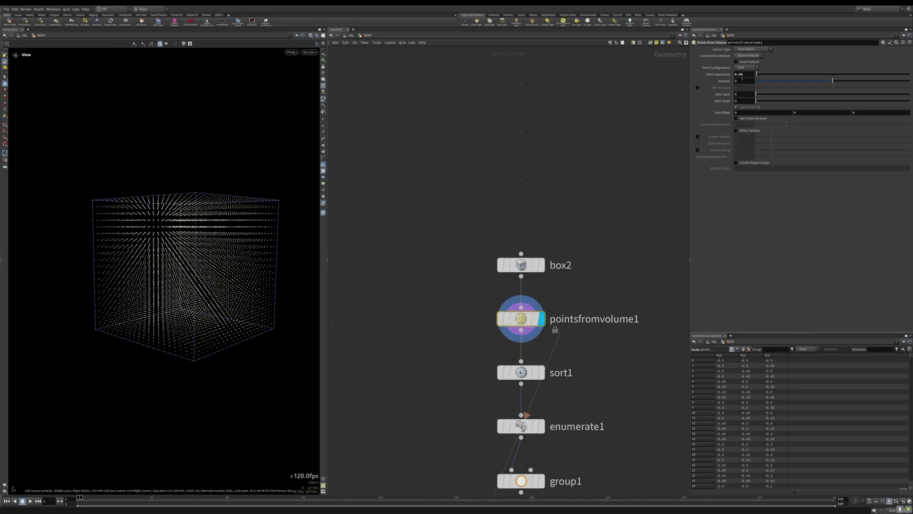
pyautogui.moveTo(534, 246); pyautogui.dragTo(545, 160, button='middle')
# - Display the Sort and Enumerate nodes in turn, reviewing their settings and the path-finding nodes further down the network
pyautogui.click(553, 286)
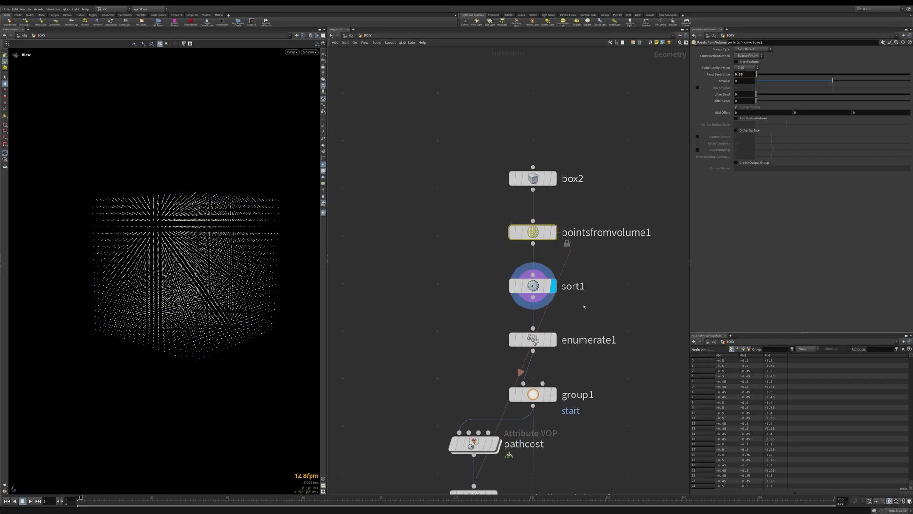
pyautogui.click(532, 286)
pyautogui.moveTo(485, 348); pyautogui.dragTo(473, 239, button='middle')
pyautogui.click(541, 232)
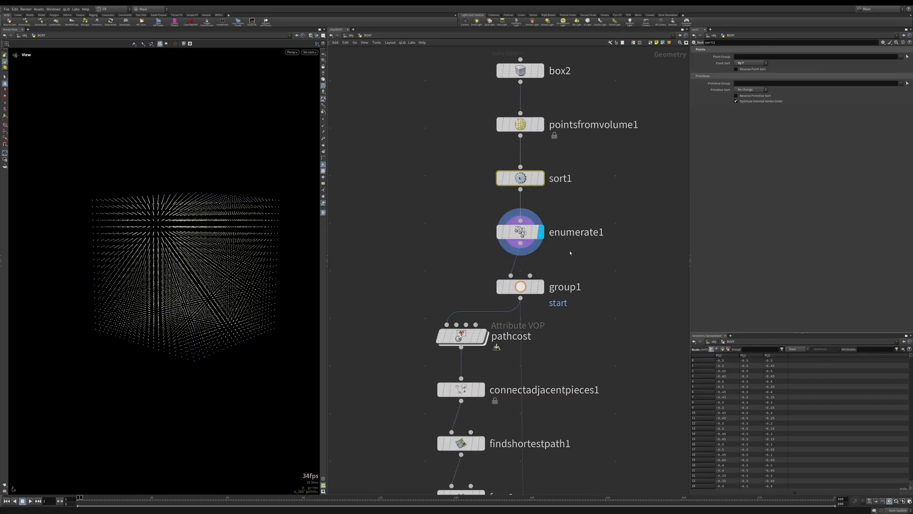
pyautogui.click(523, 232)
pyautogui.moveTo(593, 328); pyautogui.dragTo(583, 211, button='middle')
pyautogui.scroll(-2, 583, 211)
pyautogui.moveTo(597, 305); pyautogui.dragTo(595, 337, button='middle')
pyautogui.moveTo(587, 213); pyautogui.dragTo(599, 261, button='middle')
pyautogui.scroll(2, 596, 258)
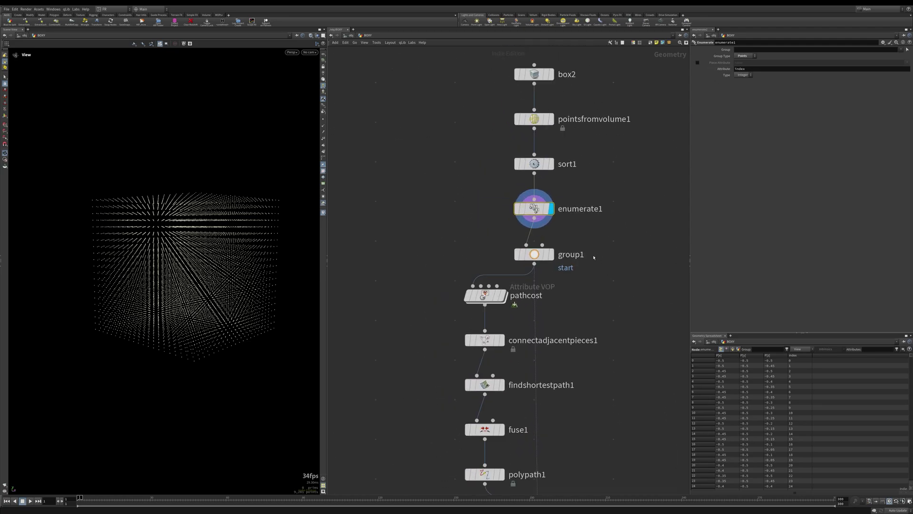
pyautogui.moveTo(577, 228); pyautogui.dragTo(599, 261, button='middle')
pyautogui.moveTo(599, 260); pyautogui.dragTo(545, 229)
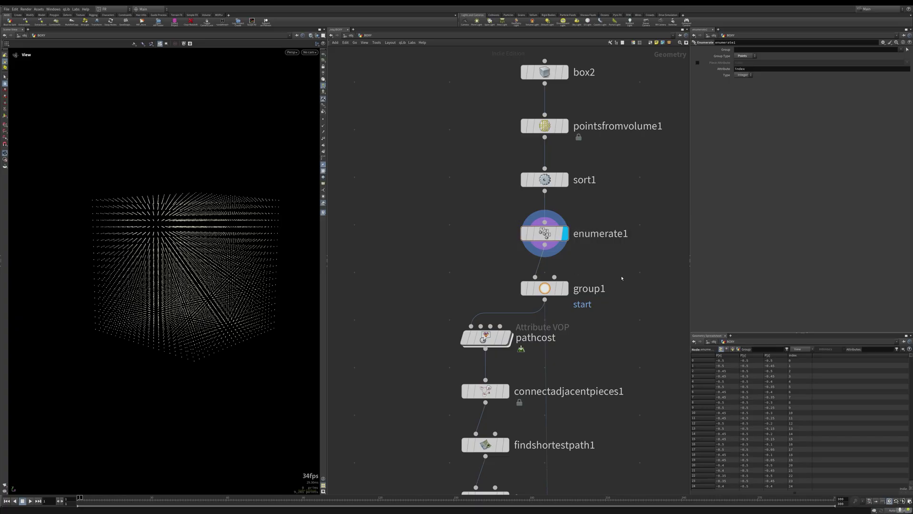
# - Display the Group node that defines the start group, and examine its settings and the point grid from another angle
pyautogui.moveTo(546, 232); pyautogui.dragTo(544, 181, button='middle')
pyautogui.click(525, 233)
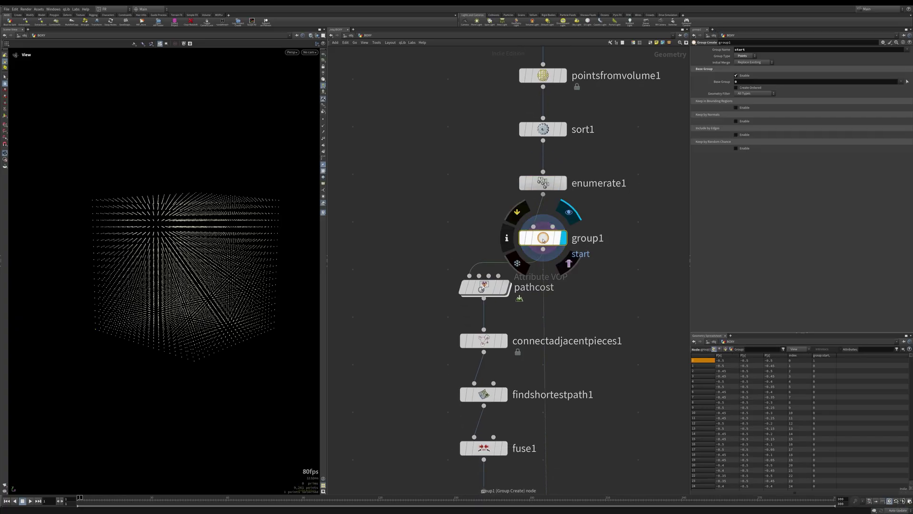
pyautogui.moveTo(228, 266); pyautogui.dragTo(373, 242)
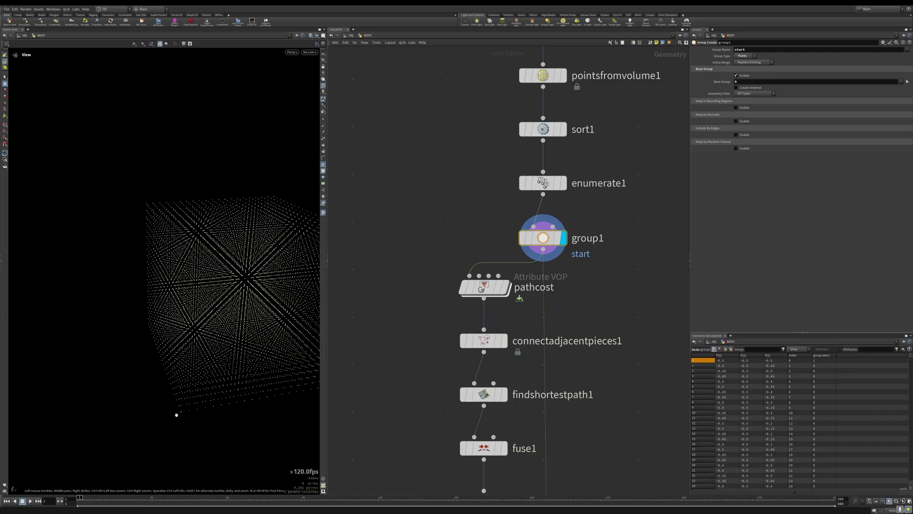
pyautogui.moveTo(238, 347); pyautogui.dragTo(204, 291)
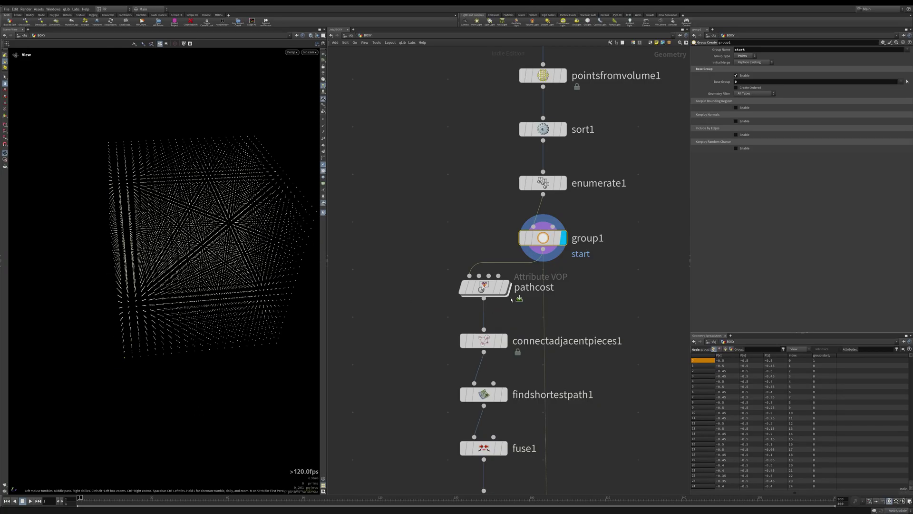
# - Display the pathcost Attribute VOP, inspect the Cloud Noise and pathcost bind inside it, and return to the geometry network
pyautogui.moveTo(509, 297)
pyautogui.moveTo(509, 297); pyautogui.dragTo(487, 256, button='middle')
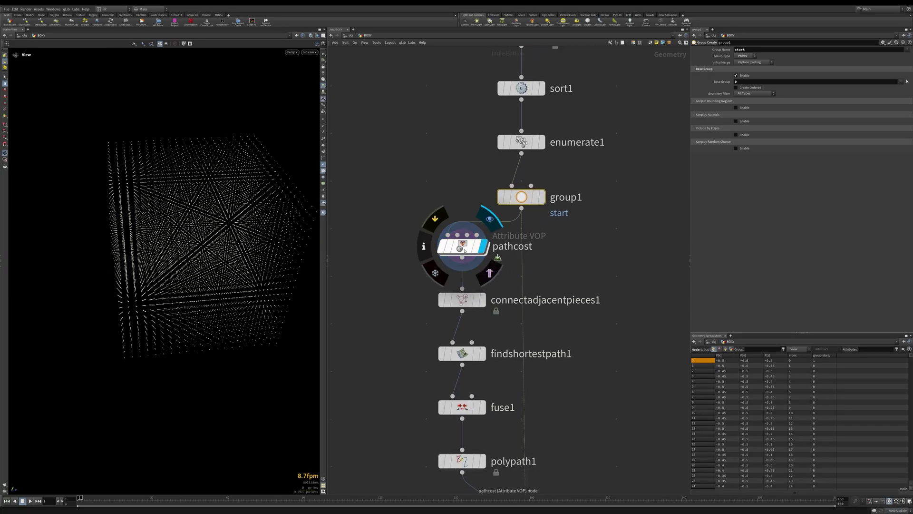
pyautogui.click(464, 251)
pyautogui.doubleClick(464, 251)
pyautogui.scroll(5, 489, 270)
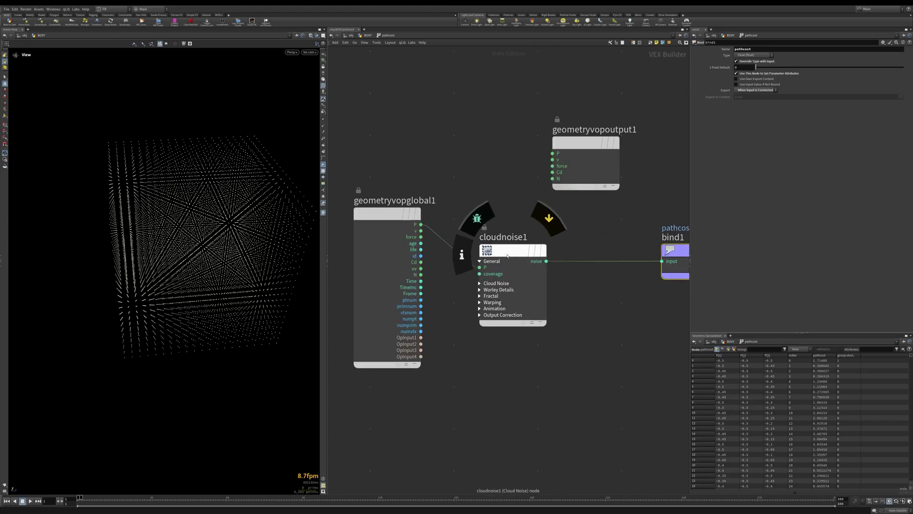
pyautogui.click(489, 271)
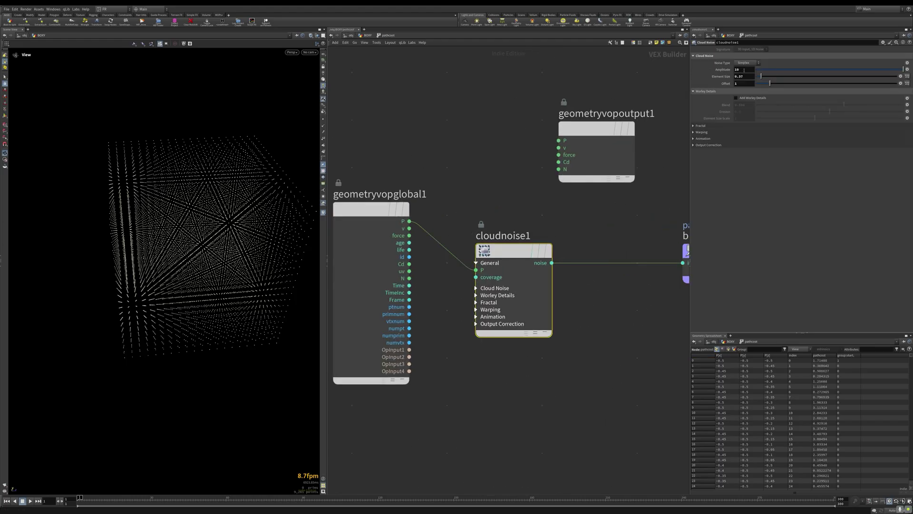
pyautogui.scroll(-2, 559, 302)
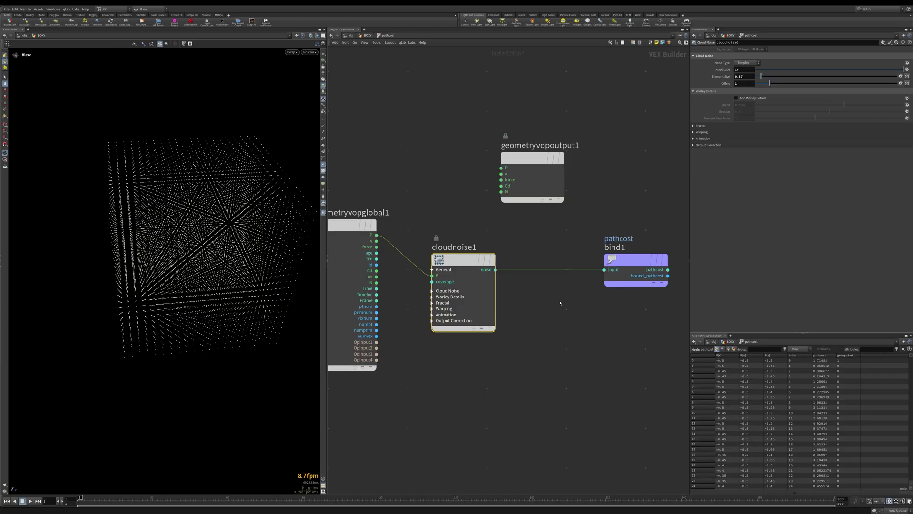
pyautogui.press('u')
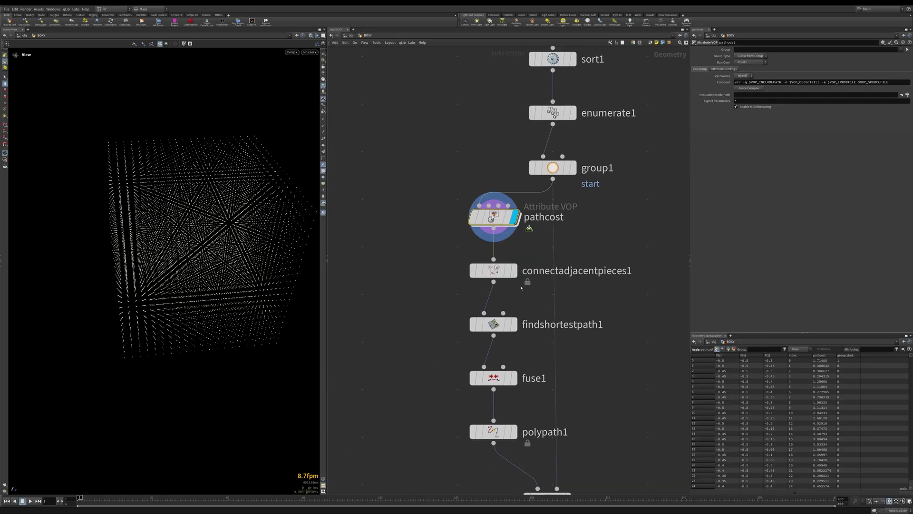
# - Display Connect Adjacent Pieces and Find Shortest Path in turn, reviewing the connected lines and the start, end, cost and output settings
pyautogui.click(512, 270)
pyautogui.moveTo(222, 277); pyautogui.dragTo(157, 237)
pyautogui.moveTo(432, 324); pyautogui.dragTo(419, 257, button='middle')
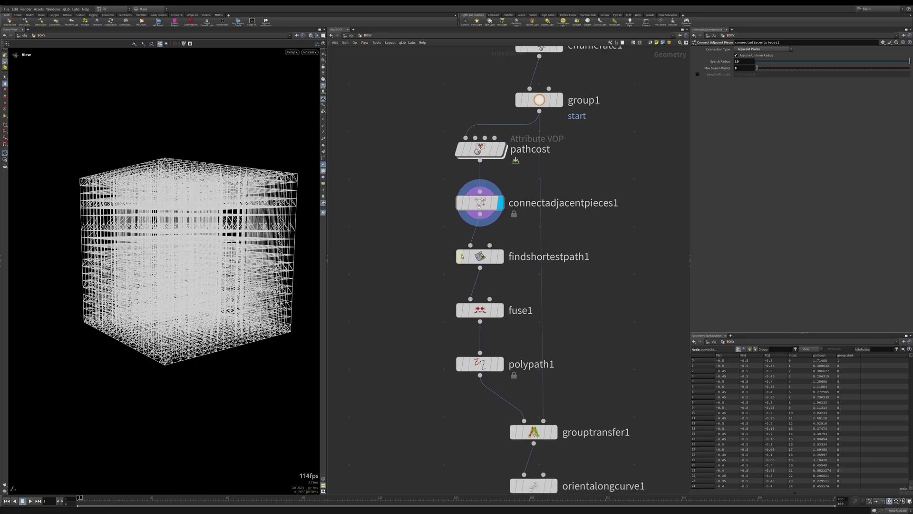
pyautogui.click(500, 256)
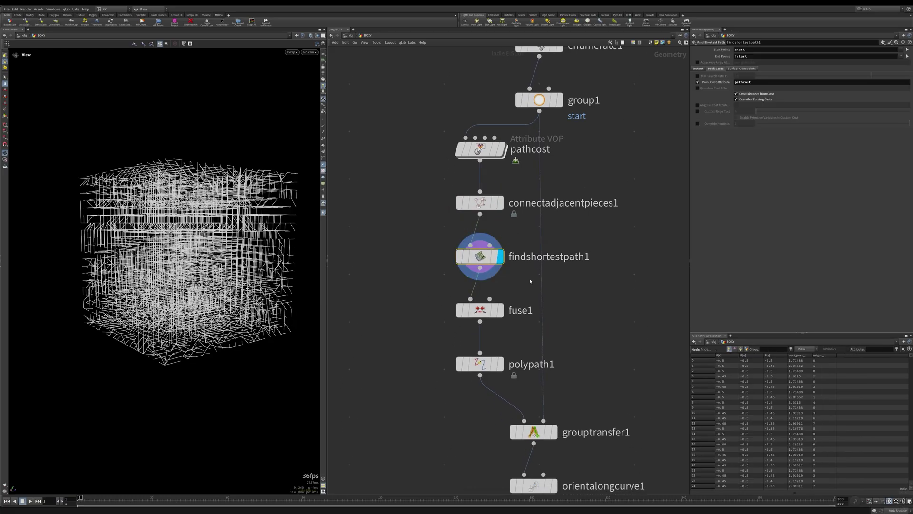
pyautogui.click(753, 57)
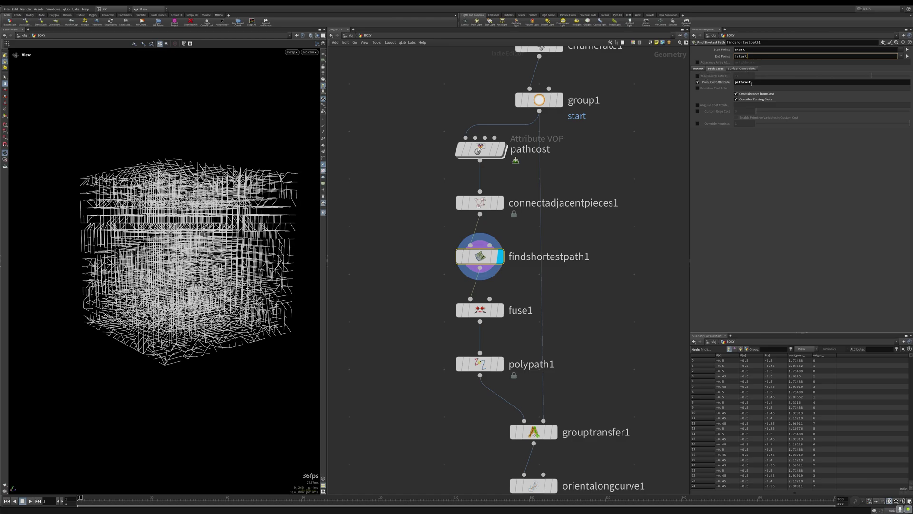
pyautogui.click(698, 69)
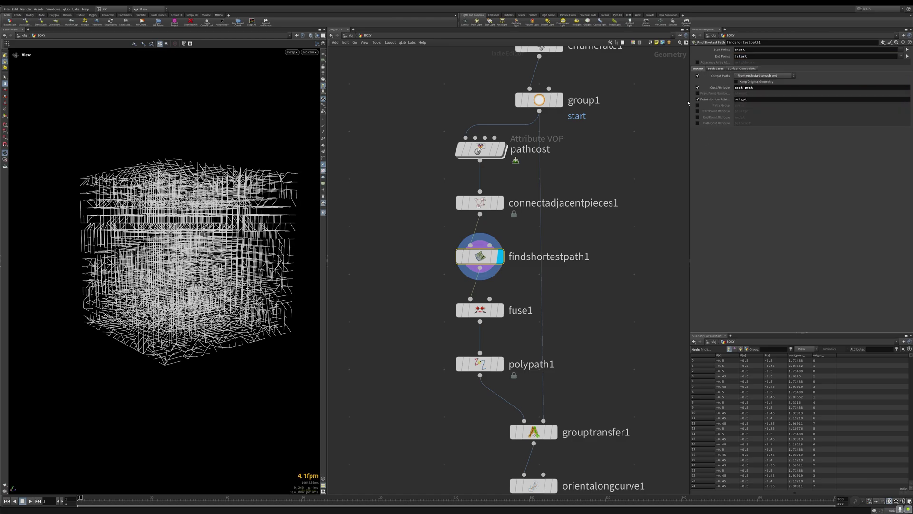
# - Display the Fuse, PolyPath and Group Transfer nodes in turn and review their settings
pyautogui.moveTo(530, 310); pyautogui.dragTo(529, 230, button='middle')
pyautogui.click(500, 230)
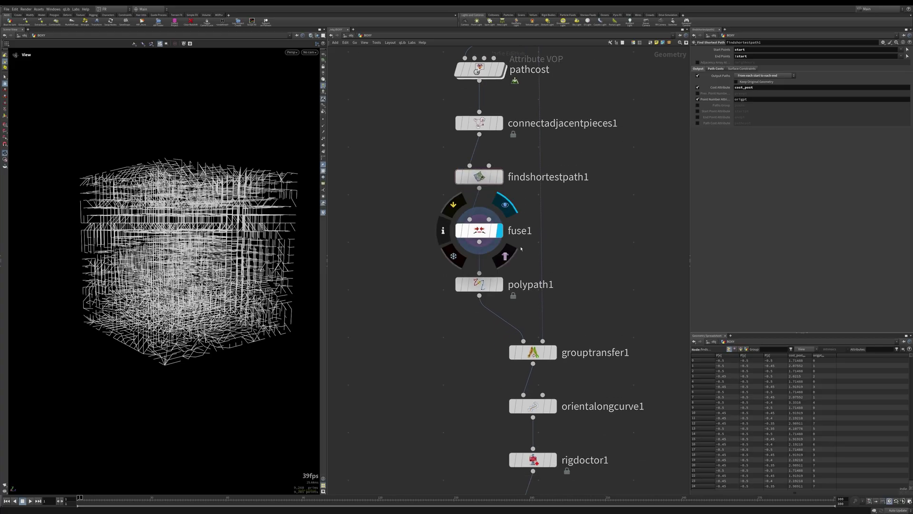
pyautogui.click(478, 230)
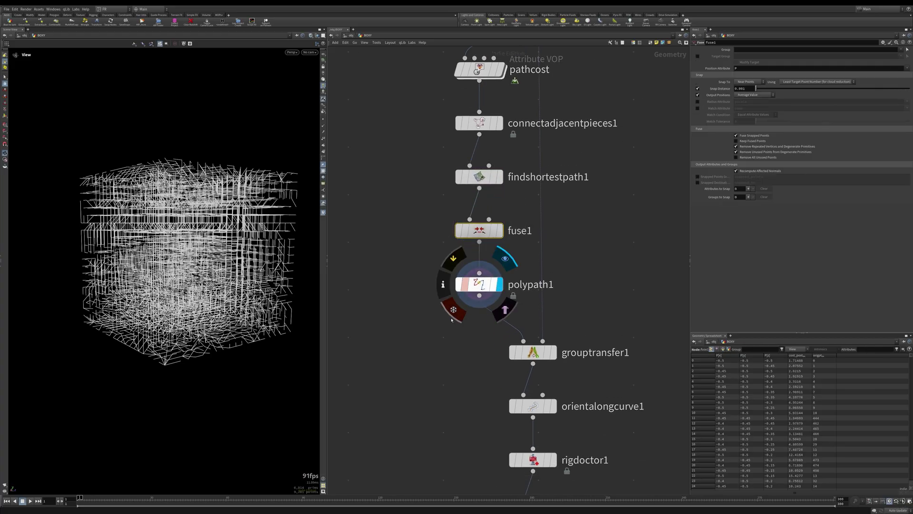
pyautogui.click(501, 266)
pyautogui.click(479, 284)
pyautogui.moveTo(445, 339); pyautogui.dragTo(410, 265, button='middle')
pyautogui.click(519, 279)
pyautogui.click(492, 278)
# - Review the Orientation Along Curve node, and display the Rig Doctor node to examine its transform settings and attributes
pyautogui.moveTo(567, 245); pyautogui.dragTo(539, 268, button='middle')
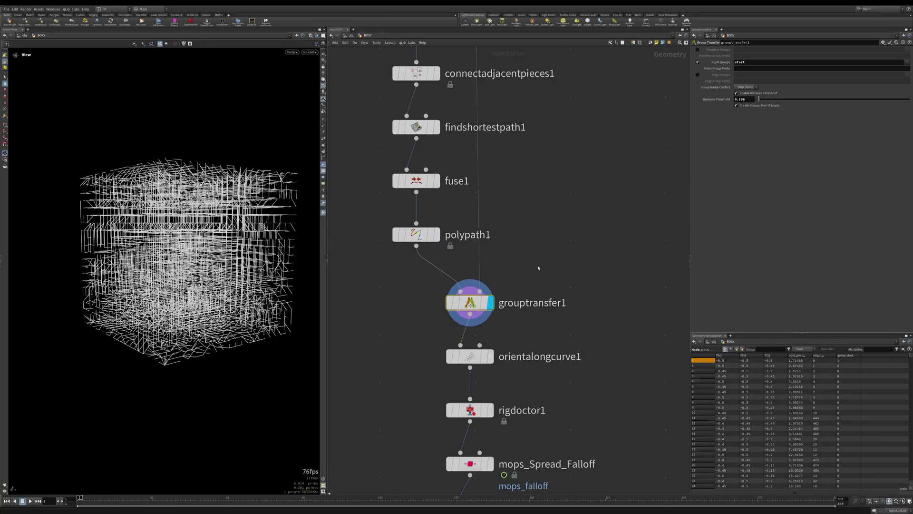
pyautogui.moveTo(529, 302); pyautogui.dragTo(591, 222, button='middle')
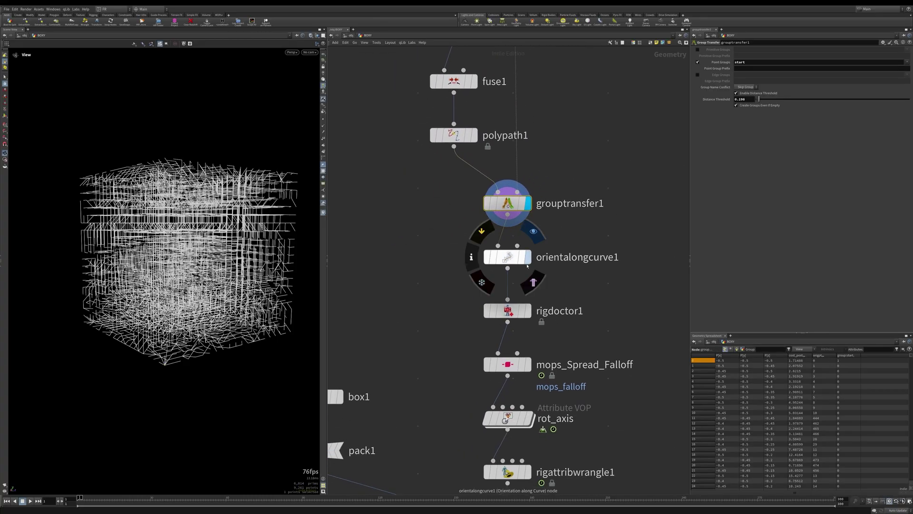
pyautogui.click(512, 261)
pyautogui.moveTo(591, 294); pyautogui.dragTo(592, 193, button='middle')
pyautogui.click(528, 210)
pyautogui.click(510, 211)
pyautogui.moveTo(527, 223); pyautogui.dragTo(564, 227, button='middle')
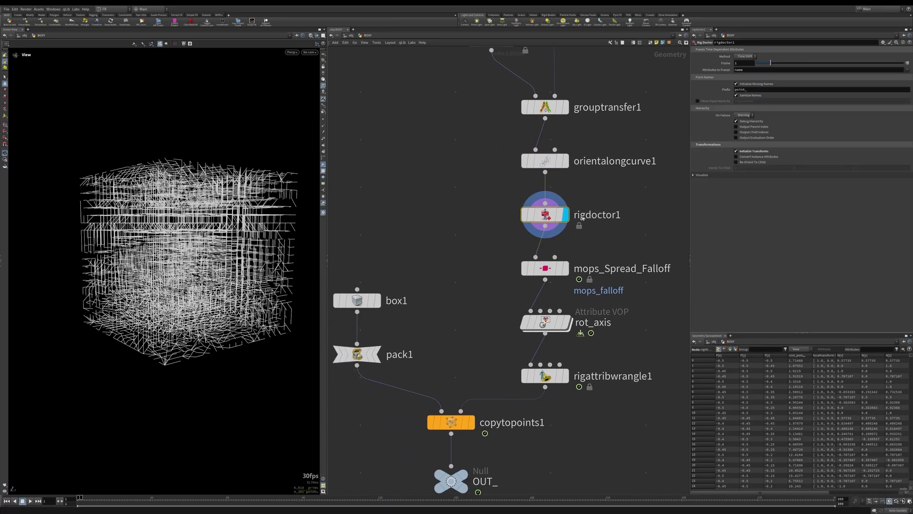
# - Display the MOPs Spread Falloff node and examine its animation settings and the coloured falloff spreading through the box
pyautogui.moveTo(665, 212); pyautogui.dragTo(661, 224, button='middle')
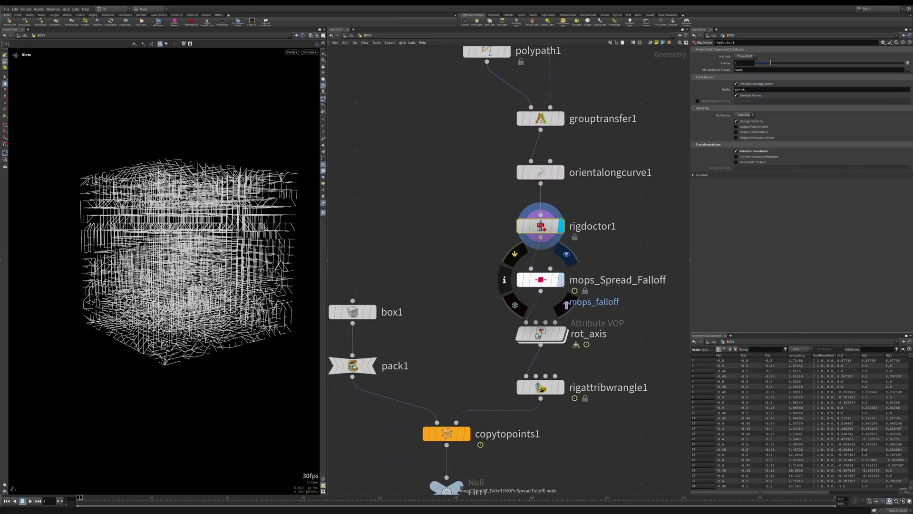
pyautogui.click(547, 280)
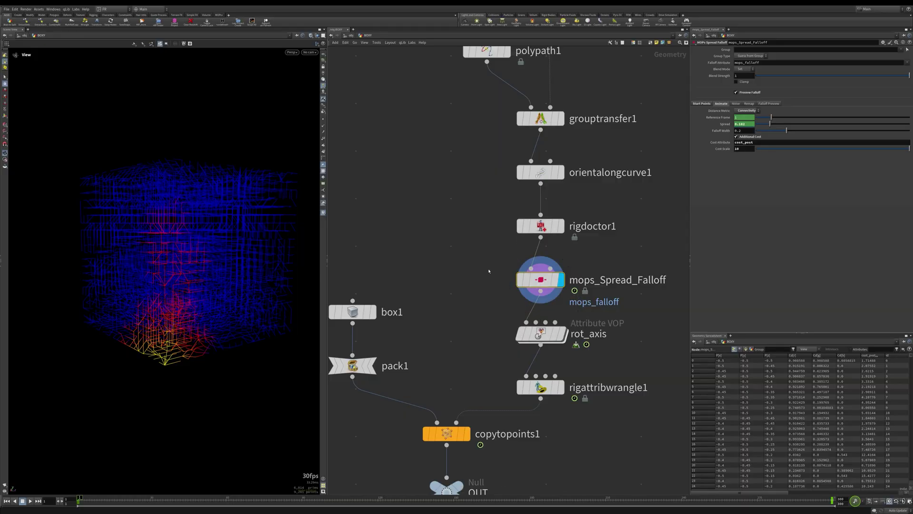
pyautogui.moveTo(241, 299); pyautogui.dragTo(257, 288)
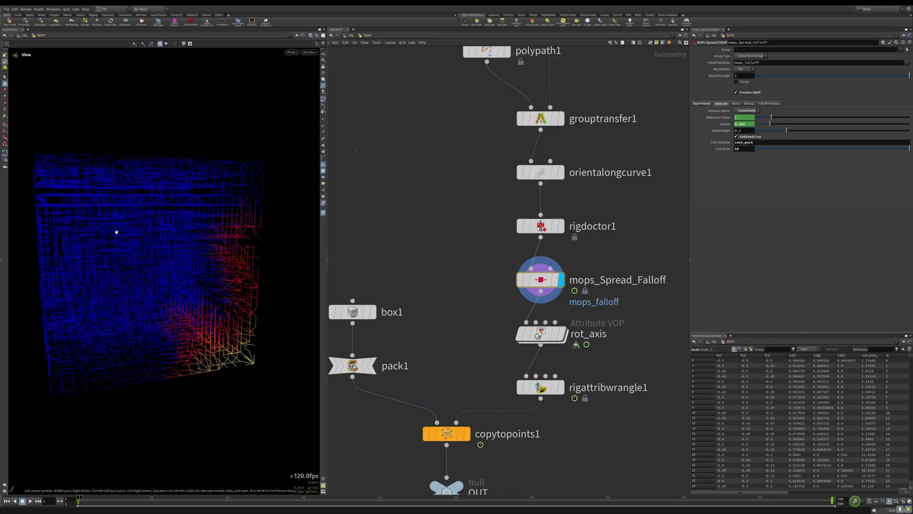
pyautogui.moveTo(80, 500)
pyautogui.mouseDown()
pyautogui.moveTo(325, 490)
pyautogui.moveTo(630, 495)
pyautogui.moveTo(78, 499)
pyautogui.mouseUp()
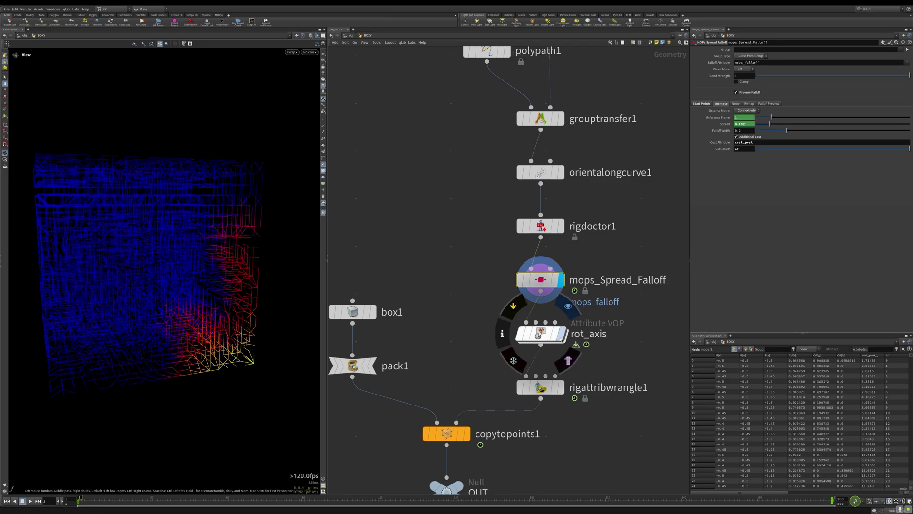
# - Inspect the multiply, normalize and axis bind nodes inside the rot_axis Attribute VOP, and return to the geometry network
pyautogui.click(541, 332)
pyautogui.press('Return')
pyautogui.scroll(5, 475, 330)
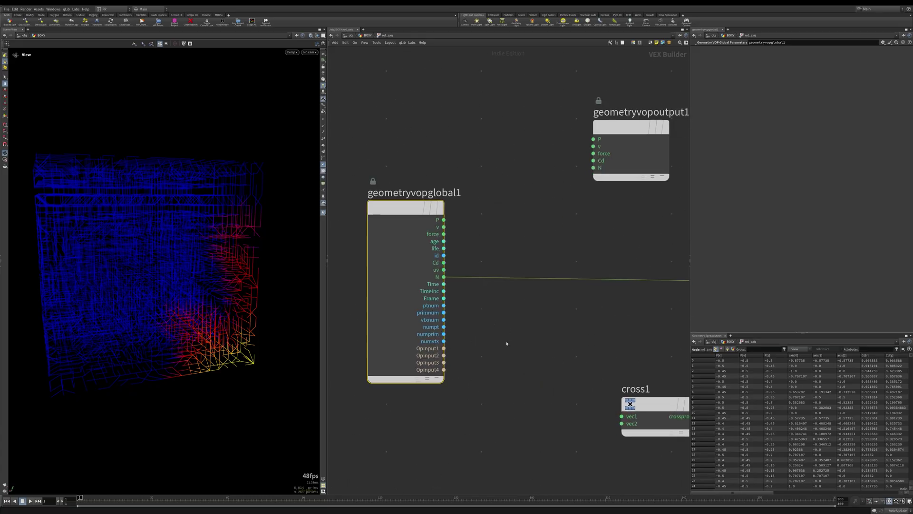
pyautogui.scroll(-3, 547, 332)
pyautogui.moveTo(559, 340); pyautogui.dragTo(517, 343, button='middle')
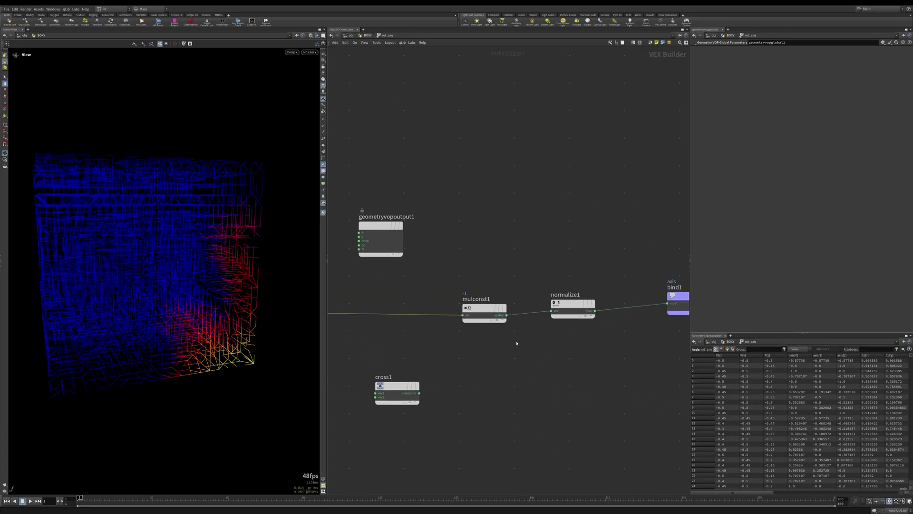
pyautogui.press('u')
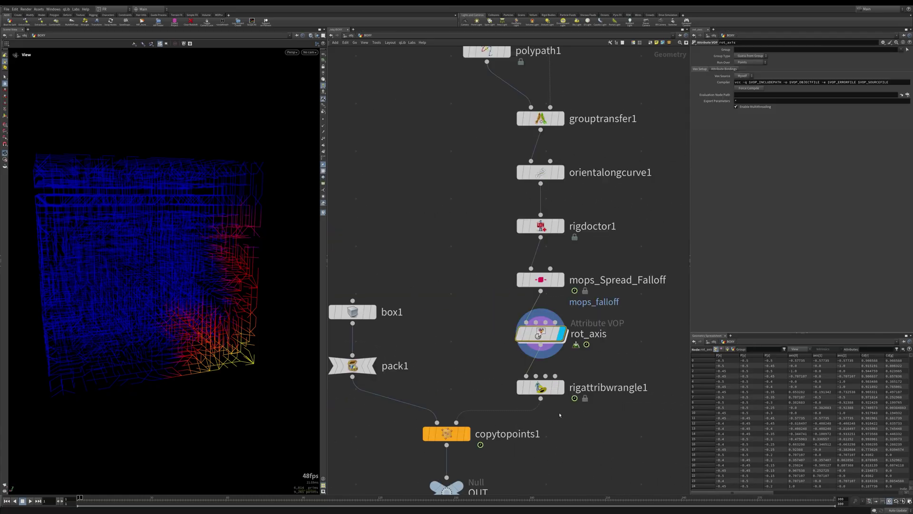
# - Display the Rig Attribute Wrangle and examine its ramps and the VEX code that scales the local transform by the falloff
pyautogui.click(567, 344)
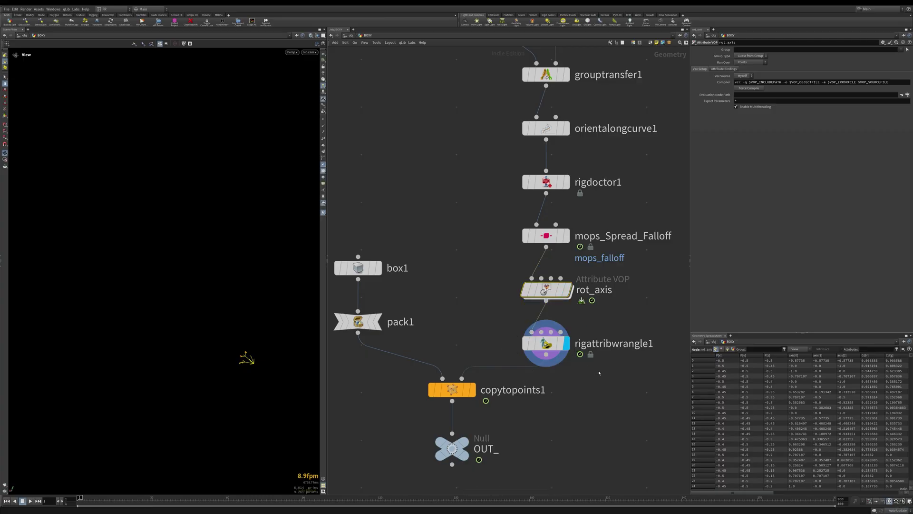
pyautogui.click(559, 343)
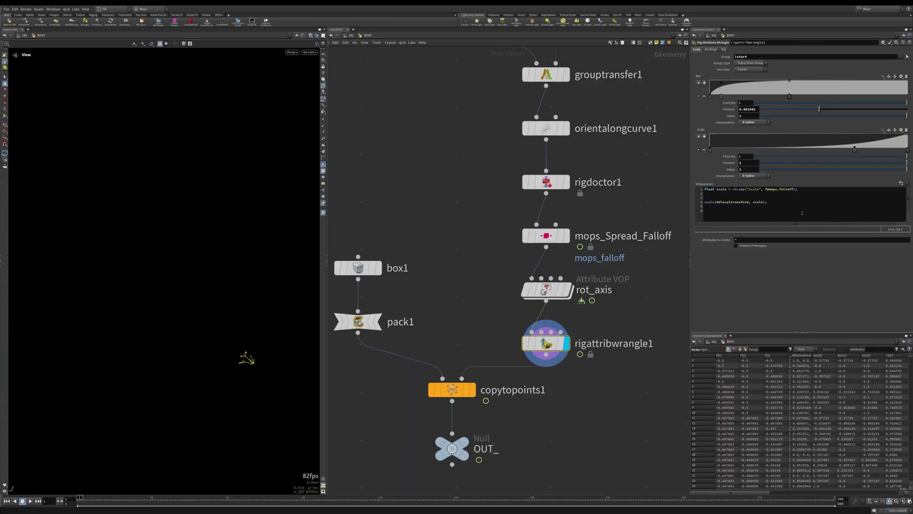
pyautogui.click(820, 206)
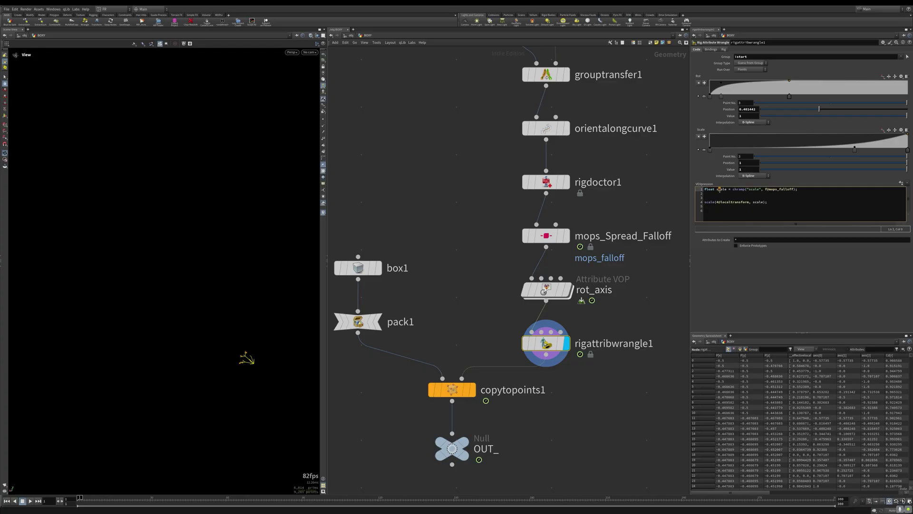
pyautogui.click(726, 192)
pyautogui.click(720, 199)
# - Play the growth animation of the rigged paths and review the local transform scale line in the wrangle code
pyautogui.moveTo(593, 402); pyautogui.dragTo(590, 355, button='middle')
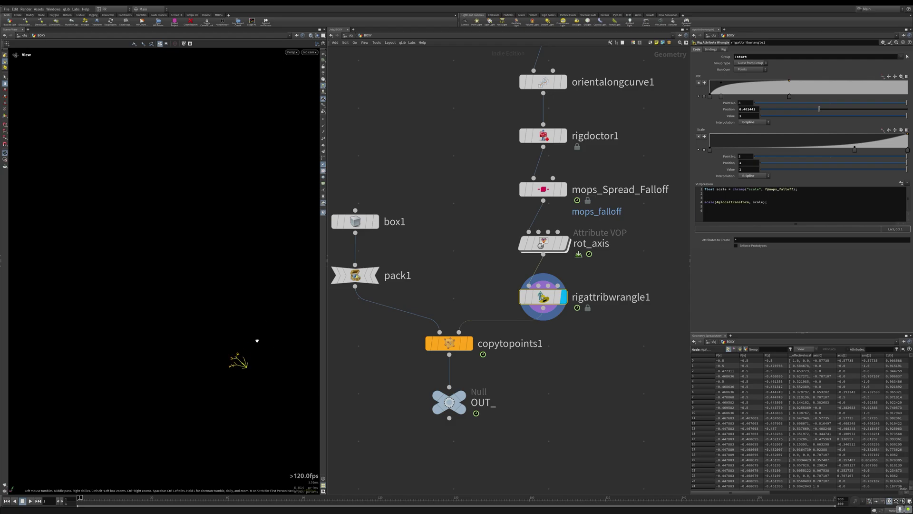
pyautogui.press('Up')
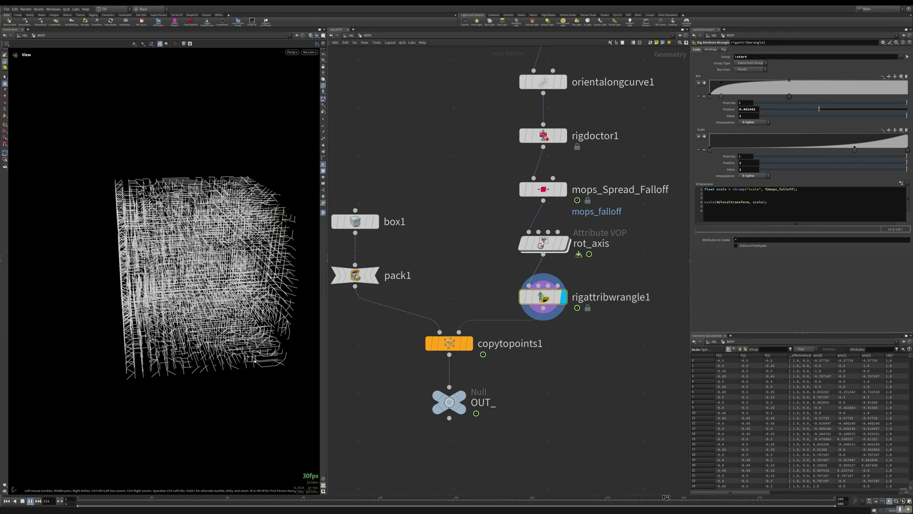
pyautogui.scroll(-3, 525, 323)
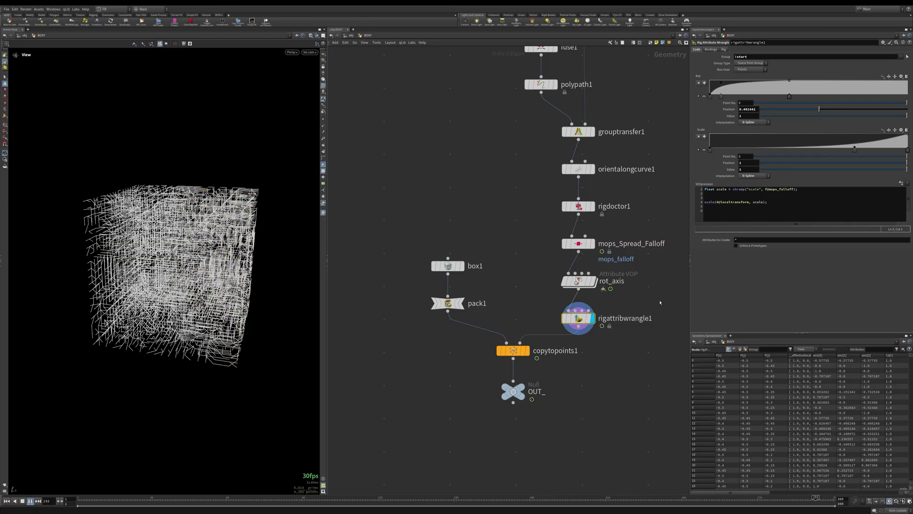
pyautogui.moveTo(783, 203); pyautogui.dragTo(704, 202)
pyautogui.press('Down')
pyautogui.click(703, 202)
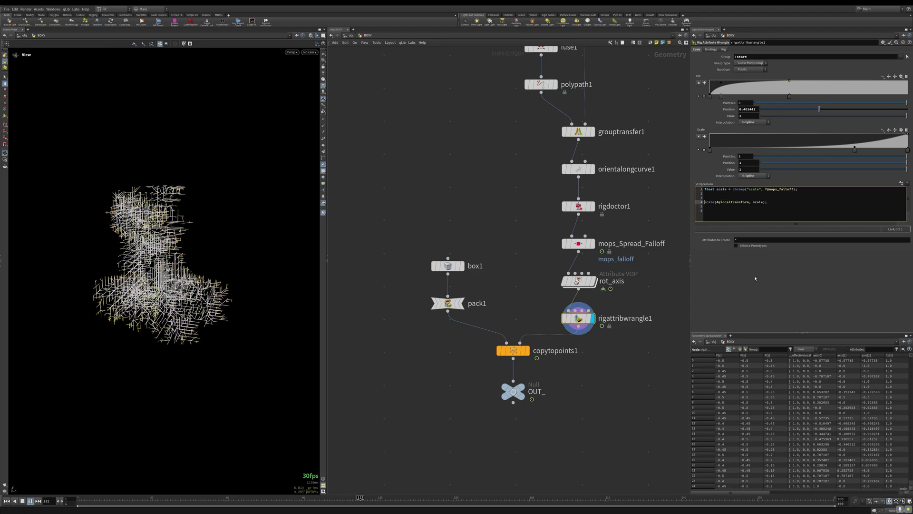
pyautogui.click(755, 278)
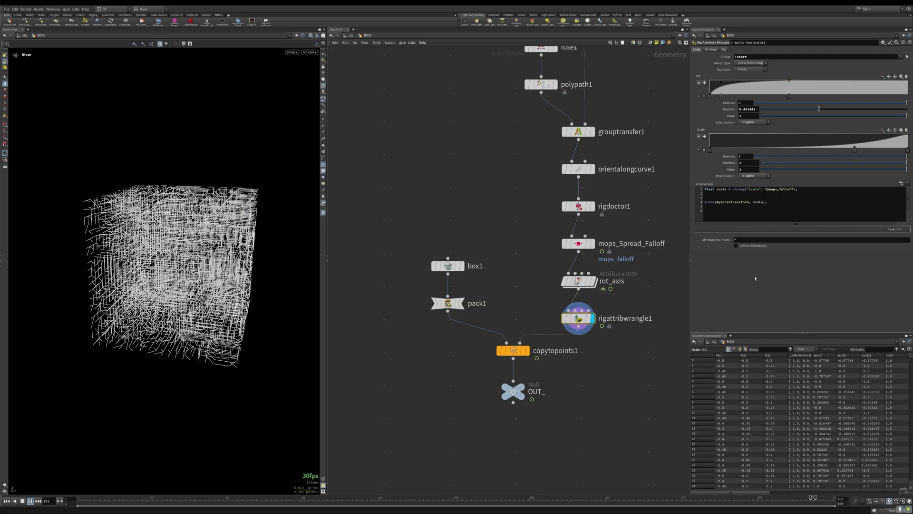
# - Display the Copy to Points node to view the boxes copied onto the animated path points
pyautogui.moveTo(635, 349); pyautogui.dragTo(595, 333, button='middle')
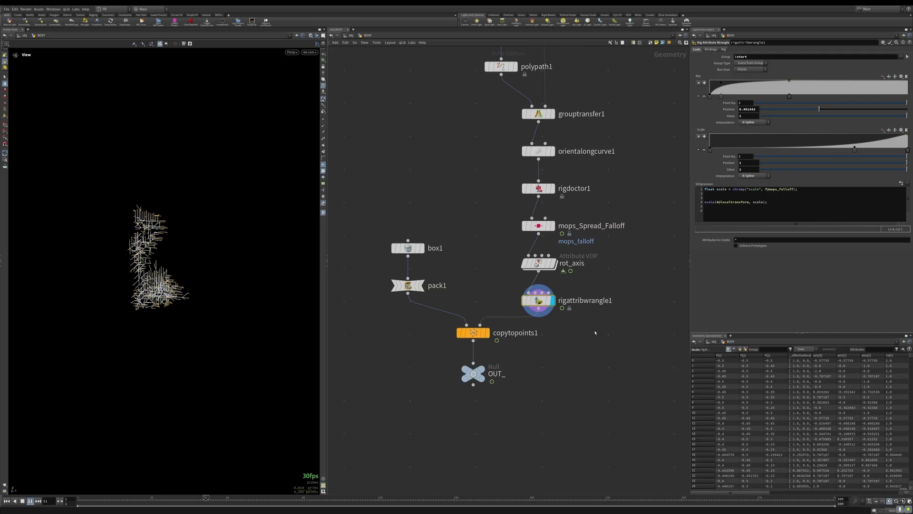
pyautogui.scroll(-1, 595, 332)
pyautogui.moveTo(591, 334); pyautogui.dragTo(560, 391, button='middle')
pyautogui.moveTo(514, 416); pyautogui.dragTo(552, 389, button='middle')
pyautogui.click(512, 365)
# - Compare the uniform scale of box1 with the point separation of the Points from Volume node
pyautogui.moveTo(505, 292); pyautogui.dragTo(532, 308, button='middle')
pyautogui.click(473, 311)
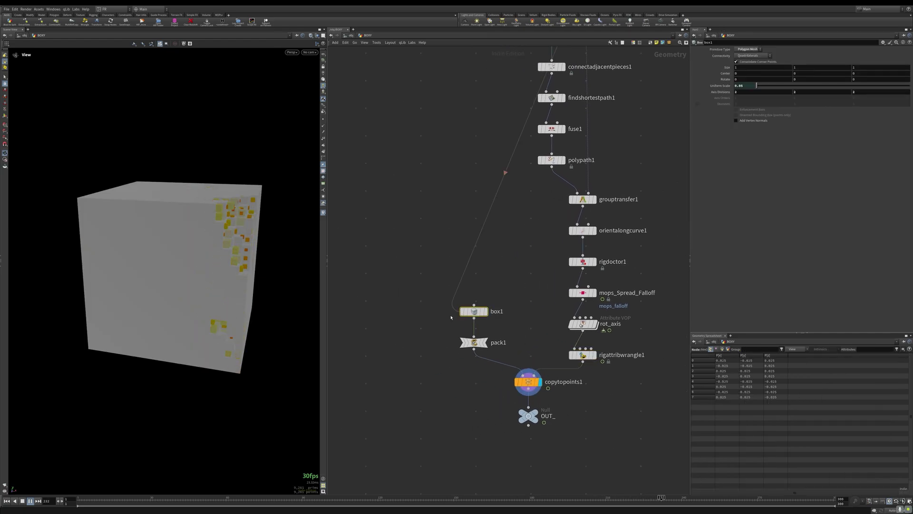
pyautogui.moveTo(496, 242); pyautogui.dragTo(476, 369, button='middle')
pyautogui.moveTo(498, 86); pyautogui.dragTo(476, 258, button='middle')
pyautogui.moveTo(496, 192); pyautogui.dragTo(525, 217)
pyautogui.click(542, 212)
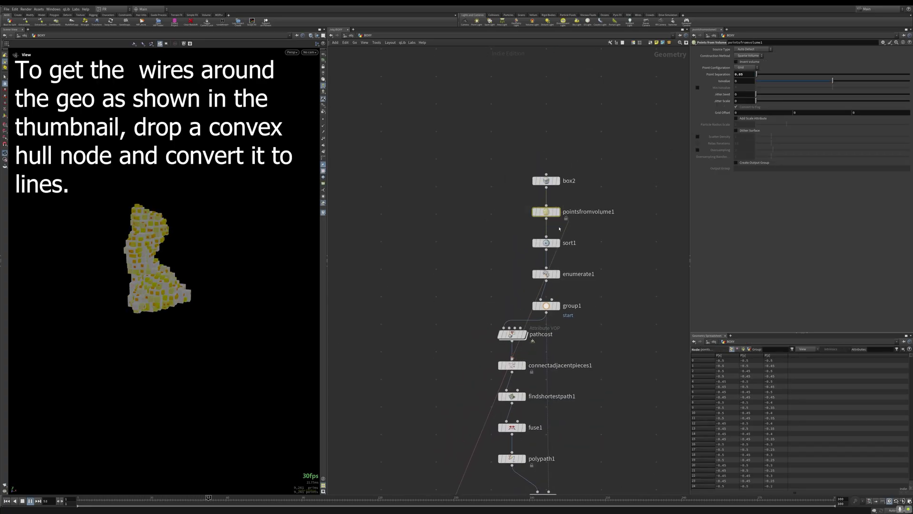
# - Display the OUT_ null at the end of the first network
pyautogui.moveTo(470, 361); pyautogui.dragTo(514, 165, button='middle')
pyautogui.scroll(-3, 514, 166)
pyautogui.click(490, 338)
pyautogui.moveTo(553, 397); pyautogui.dragTo(558, 337, button='middle')
pyautogui.scroll(5, 559, 337)
pyautogui.click(527, 359)
# - Play the finished box growth animation from the first frame, view it from several angles, and return to the start
pyautogui.moveTo(258, 309); pyautogui.dragTo(198, 314)
pyautogui.moveTo(198, 314); pyautogui.dragTo(267, 225, button='right')
pyautogui.moveTo(267, 224); pyautogui.dragTo(273, 210)
pyautogui.moveTo(273, 210); pyautogui.dragTo(261, 249, button='right')
pyautogui.moveTo(262, 249); pyautogui.dragTo(280, 294)
pyautogui.hotkey('ctrl', 'Up')
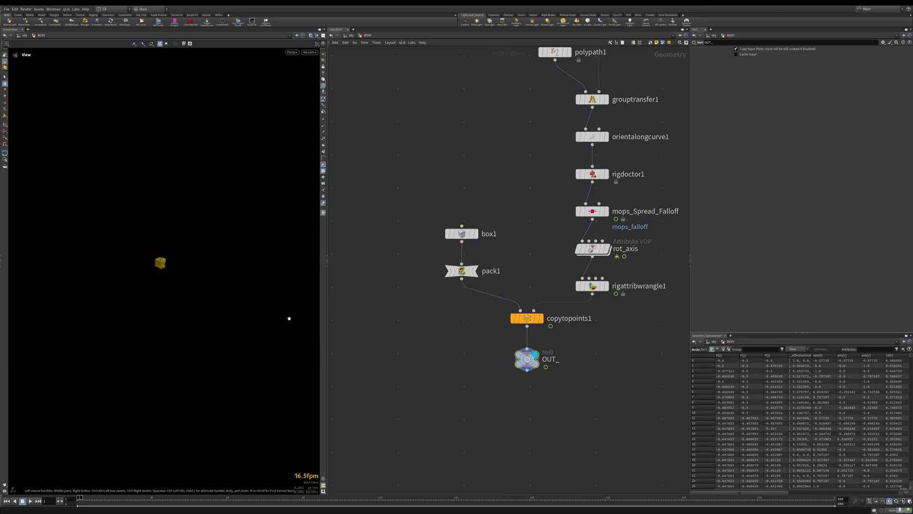
pyautogui.press('Up')
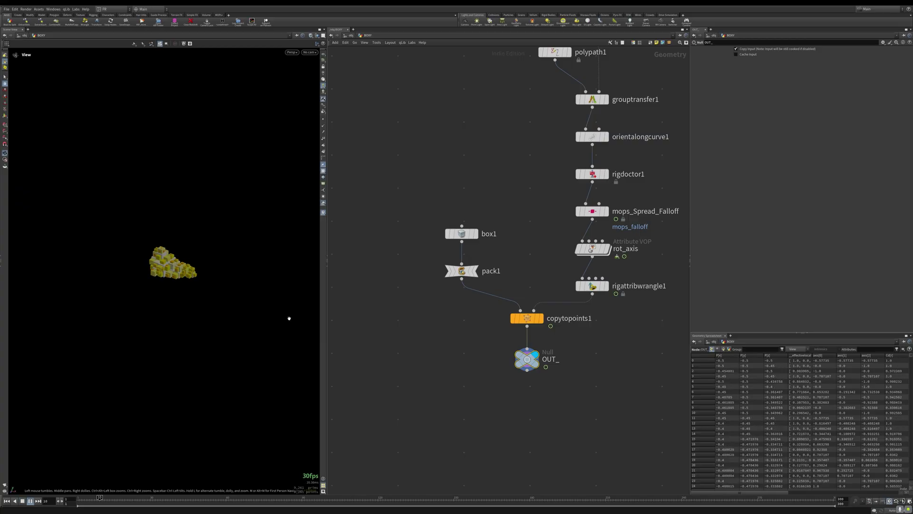
pyautogui.moveTo(289, 318); pyautogui.dragTo(247, 281)
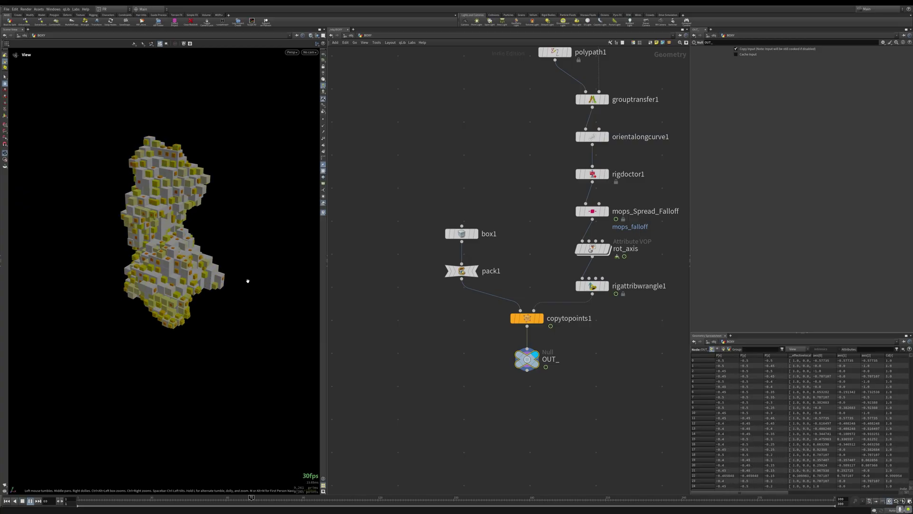
pyautogui.hotkey('ctrl', 'Up')
# - Display the Points from Volume and Sort nodes of the second network, which starts at box4
pyautogui.moveTo(570, 339); pyautogui.dragTo(468, 371, button='middle')
pyautogui.scroll(-5, 478, 371)
pyautogui.moveTo(567, 311); pyautogui.dragTo(514, 360, button='middle')
pyautogui.scroll(-2, 514, 360)
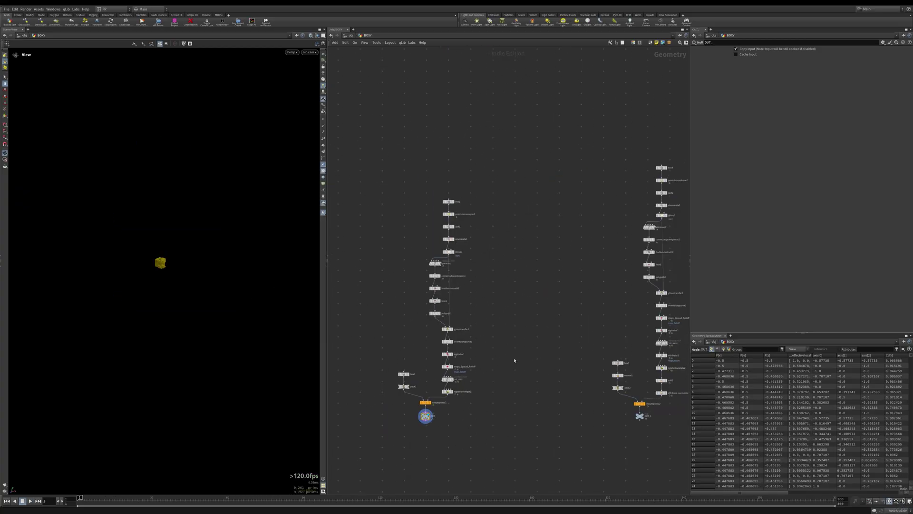
pyautogui.moveTo(635, 278); pyautogui.dragTo(524, 308, button='middle')
pyautogui.scroll(8, 571, 183)
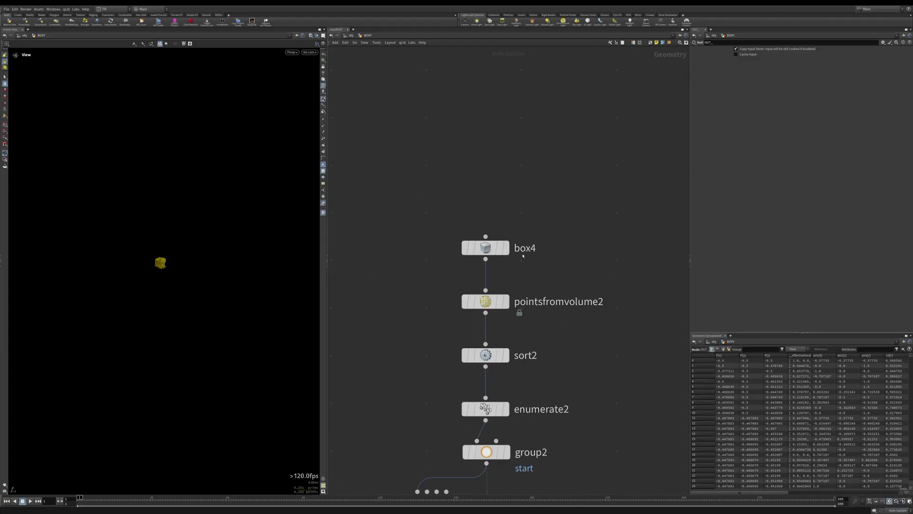
pyautogui.moveTo(508, 259); pyautogui.dragTo(528, 193, button='middle')
pyautogui.click(525, 183)
pyautogui.click(525, 236)
pyautogui.moveTo(526, 237); pyautogui.dragTo(535, 133, button='middle')
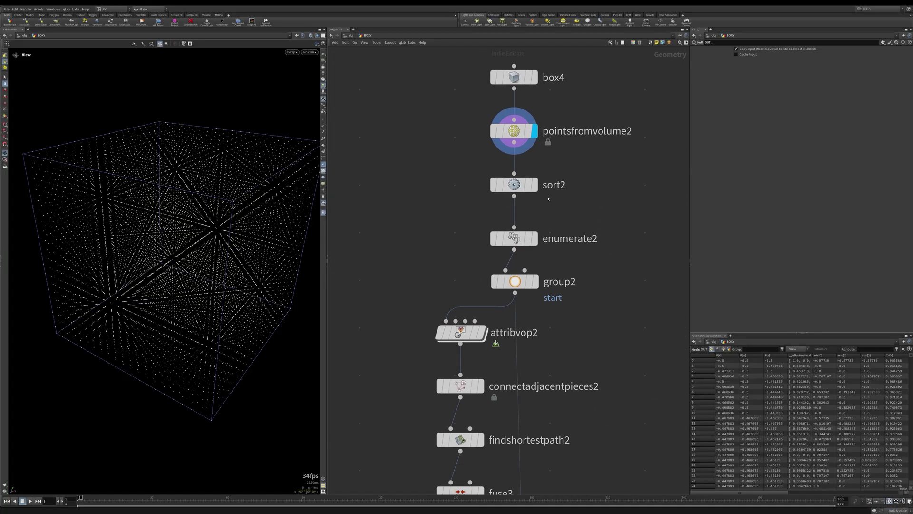
pyautogui.click(536, 189)
# - Open attribvop2 to examine the cloud noise that feeds the cost attribute, and return to the BOXY network
pyautogui.moveTo(586, 341); pyautogui.dragTo(611, 237, button='middle')
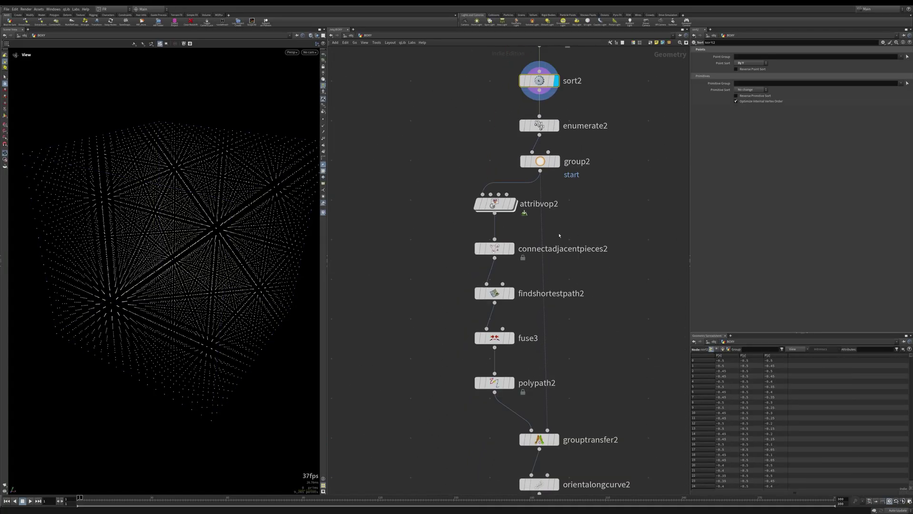
pyautogui.click(511, 214)
pyautogui.doubleClick(511, 215)
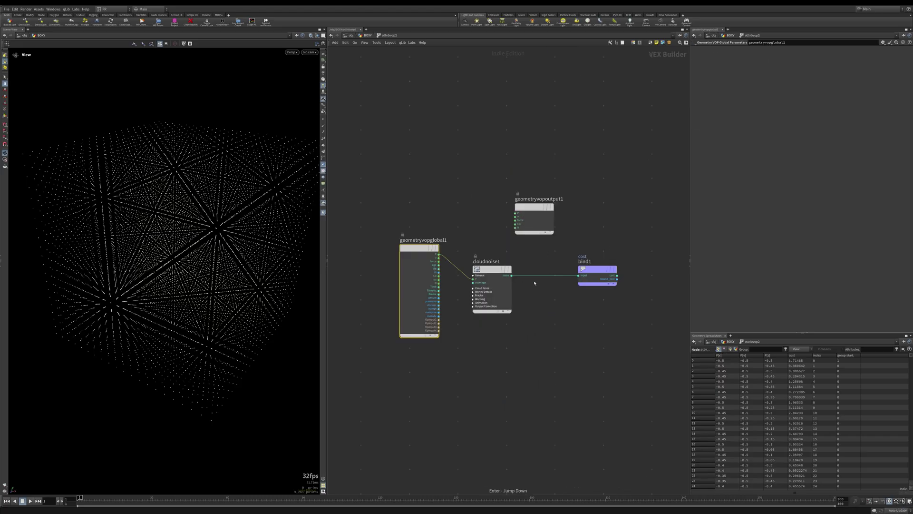
pyautogui.press('u')
pyautogui.scroll(2, 557, 228)
pyautogui.scroll(-2, 485, 228)
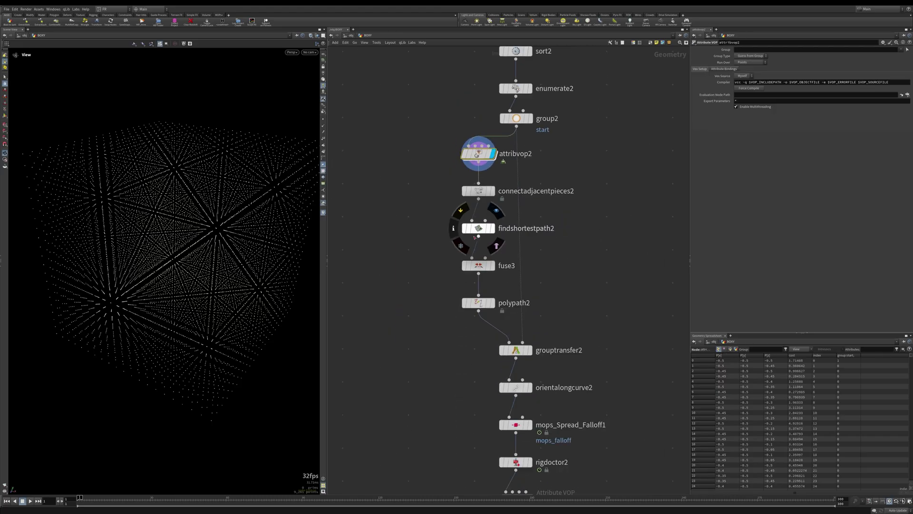
# - Display the nodes from findshortestpath2 through orientalongcurve2 in turn to view the path curves
pyautogui.click(495, 210)
pyautogui.click(495, 247)
pyautogui.click(493, 303)
pyautogui.moveTo(494, 305); pyautogui.dragTo(508, 173, button='middle')
pyautogui.click(543, 219)
pyautogui.click(545, 260)
pyautogui.moveTo(587, 281); pyautogui.dragTo(541, 209, button='middle')
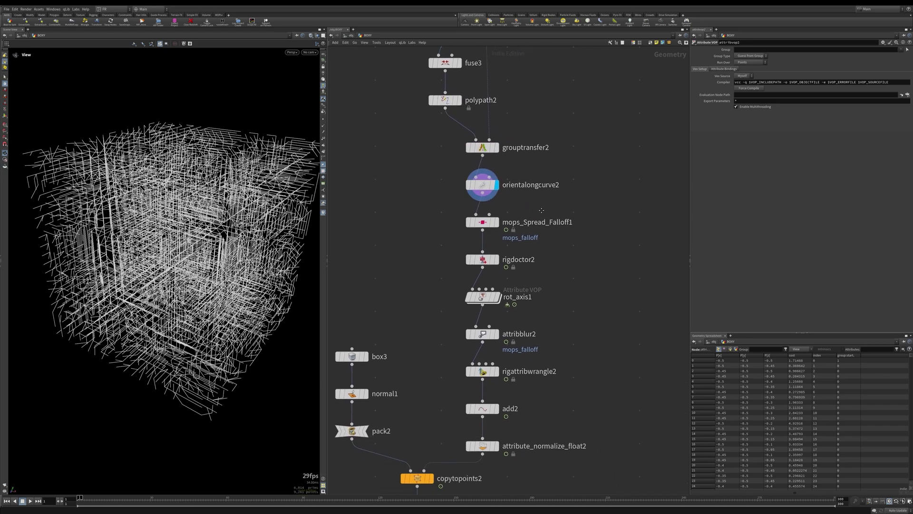
# - Display mops_Spread_Falloff1, turn on its Preview Falloff option, and play the falloff animation
pyautogui.click(495, 222)
pyautogui.moveTo(432, 218); pyautogui.dragTo(523, 231)
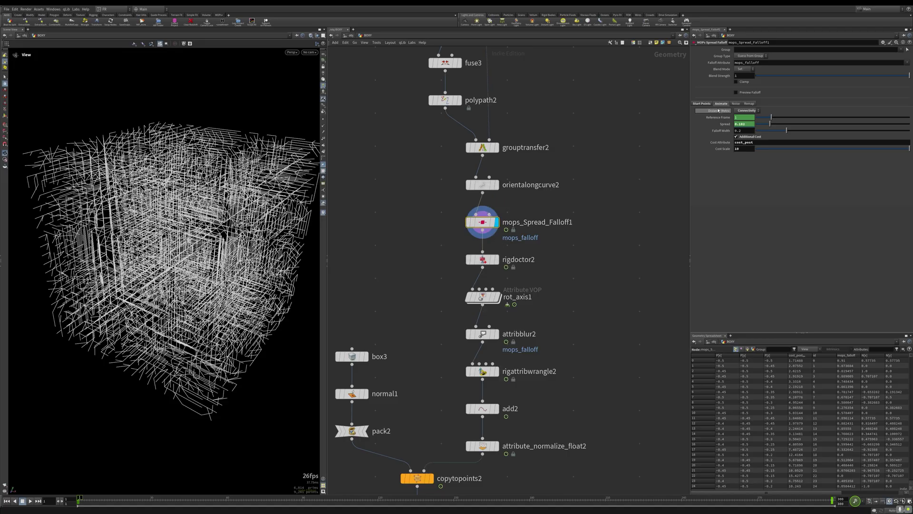
pyautogui.click(736, 93)
pyautogui.press('Up')
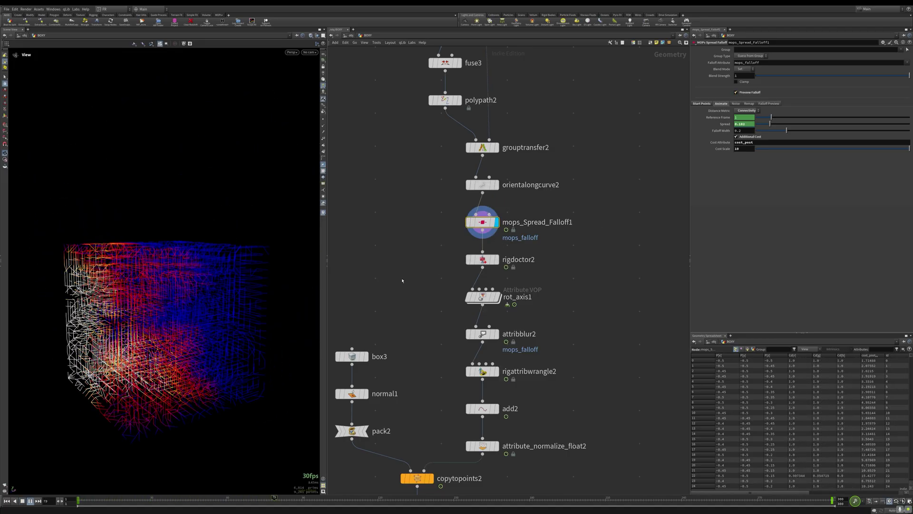
pyautogui.moveTo(253, 331); pyautogui.dragTo(228, 309)
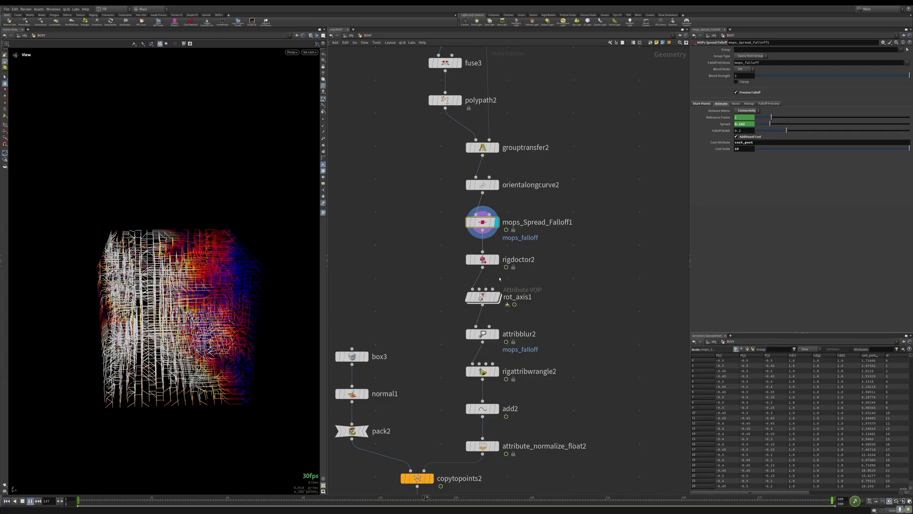
# - Display the rigdoctor2 node and return the animation to the first frame
pyautogui.scroll(3, 501, 271)
pyautogui.click(494, 254)
pyautogui.hotkey('ctrl', 'Up')
pyautogui.click(481, 255)
pyautogui.moveTo(520, 321); pyautogui.dragTo(541, 234, button='middle')
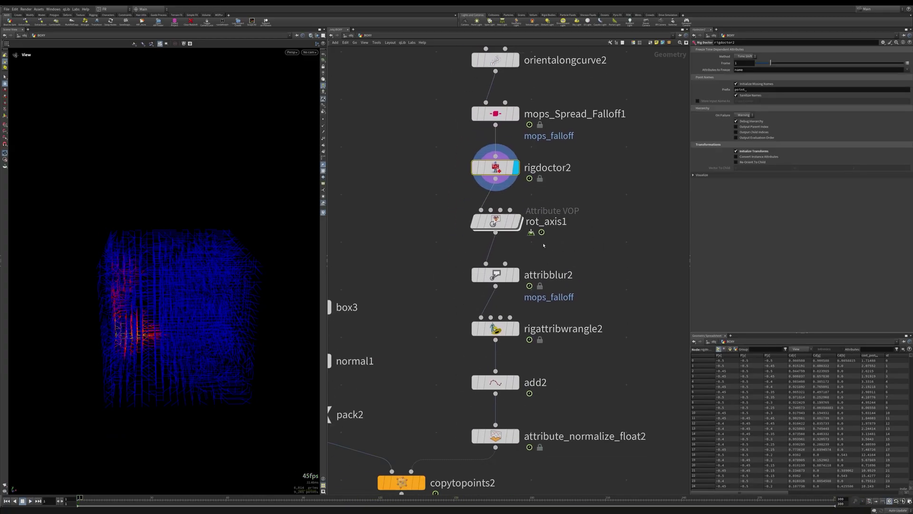
# - Examine the multiply constant and normalize nodes inside the rot_axis1 VOP, and return to the BOXY network
pyautogui.doubleClick(498, 228)
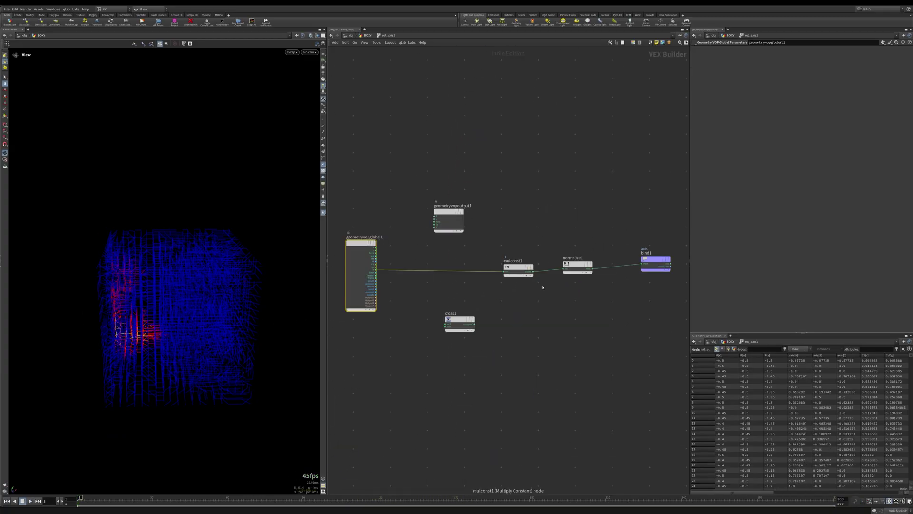
pyautogui.press('n')
pyautogui.click(583, 275)
pyautogui.moveTo(584, 275); pyautogui.dragTo(514, 275, button='middle')
# - Display the attribblur2 node and play the blurred falloff animation in a closer view
pyautogui.click(502, 242)
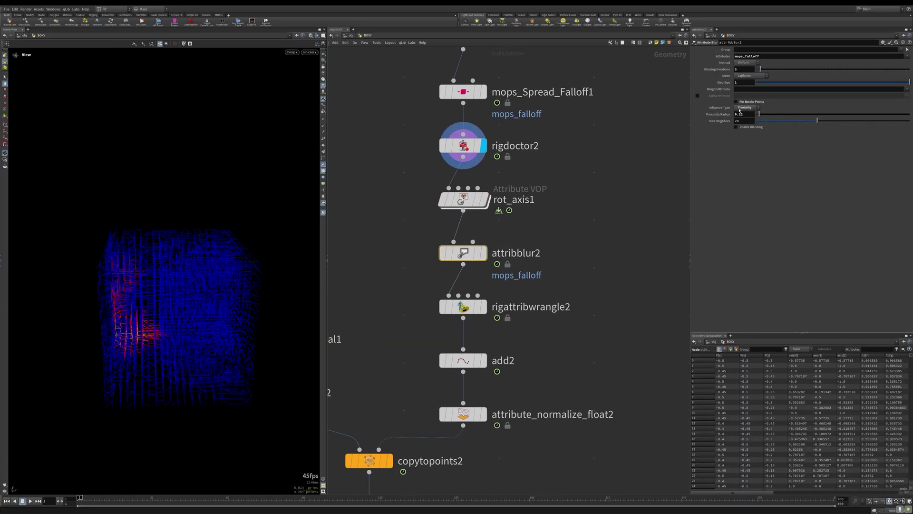
pyautogui.moveTo(471, 292); pyautogui.dragTo(485, 293, button='middle')
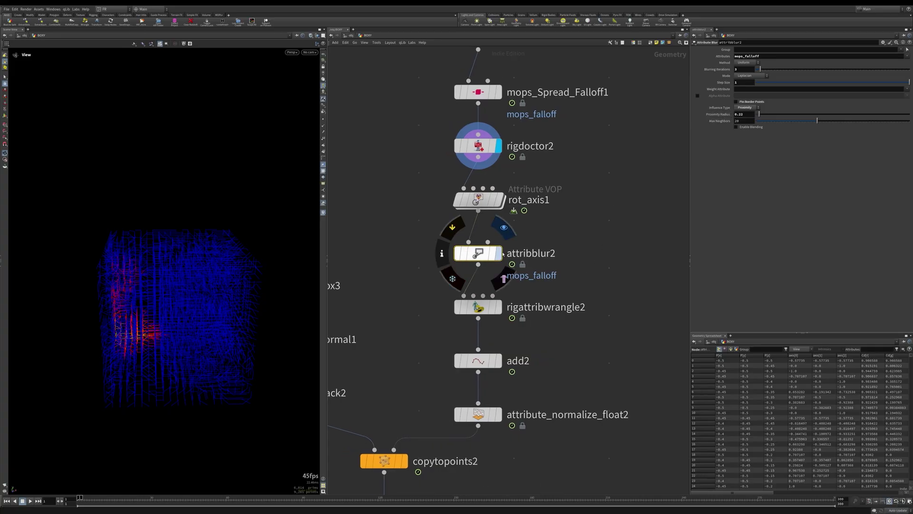
pyautogui.click(498, 253)
pyautogui.keyDown('alt'); pyautogui.moveTo(142, 347); pyautogui.dragTo(187, 356); pyautogui.keyUp('alt')
pyautogui.keyDown('alt'); pyautogui.moveTo(187, 356); pyautogui.dragTo(191, 336, button='right'); pyautogui.keyUp('alt')
pyautogui.press('Up')
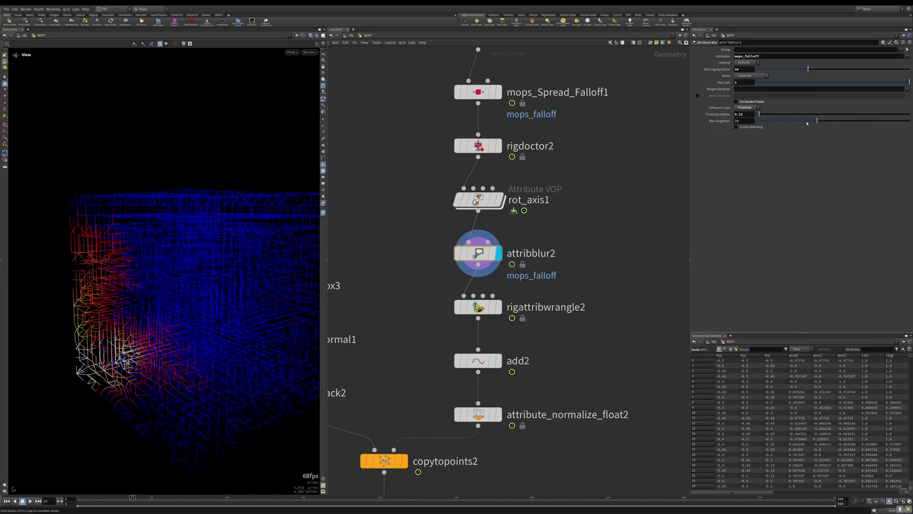
# - Turn off the Preview Falloff option on mops_Spread_Falloff1
pyautogui.moveTo(569, 147); pyautogui.dragTo(574, 194, button='middle')
pyautogui.click(484, 140)
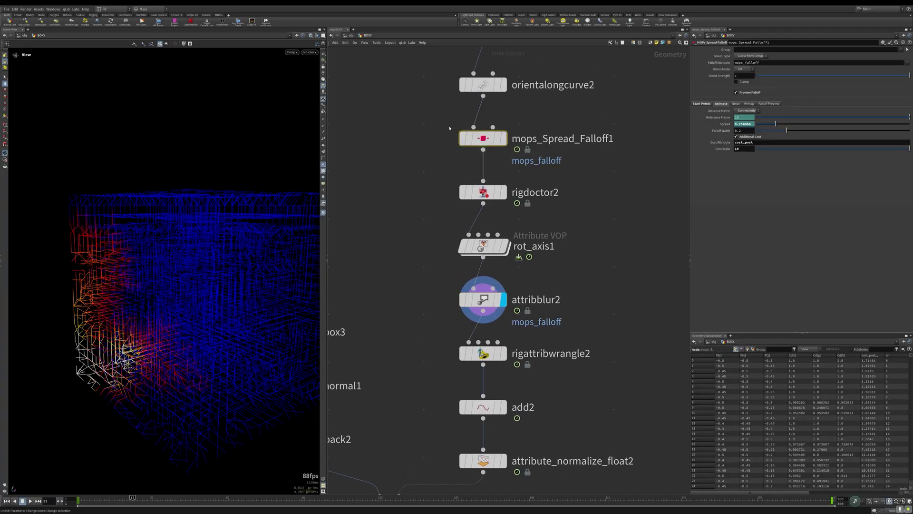
pyautogui.click(747, 93)
pyautogui.moveTo(604, 306); pyautogui.dragTo(649, 239, button='middle')
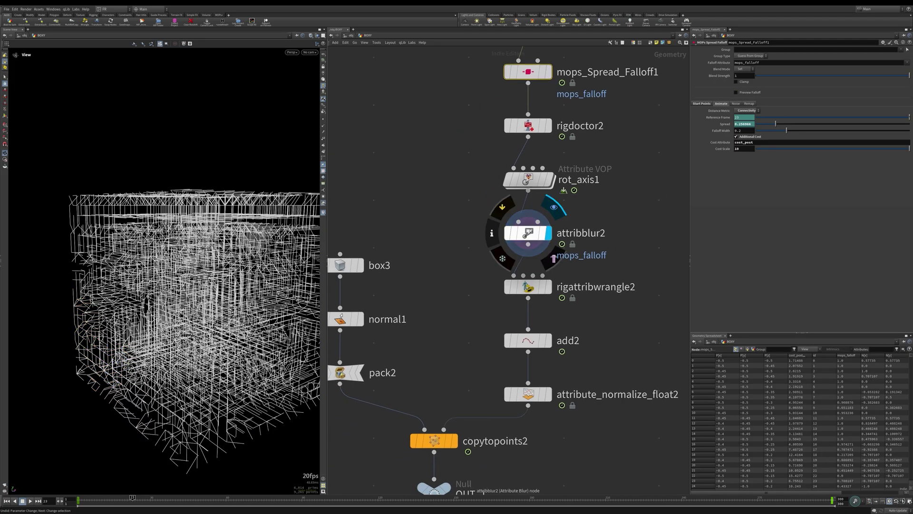
# - Visualize the mops_falloff attribute from attribblur2's node information and turn off the node's bypass
pyautogui.click(492, 233)
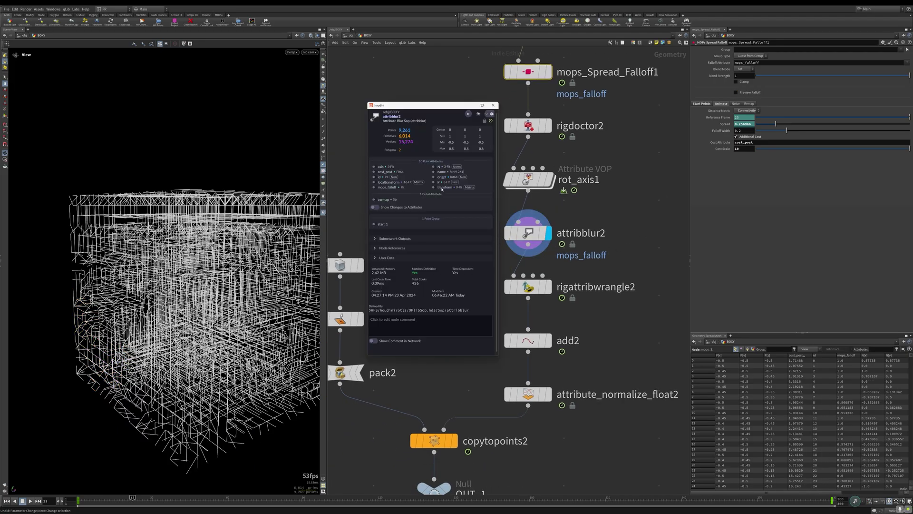
pyautogui.click(374, 188)
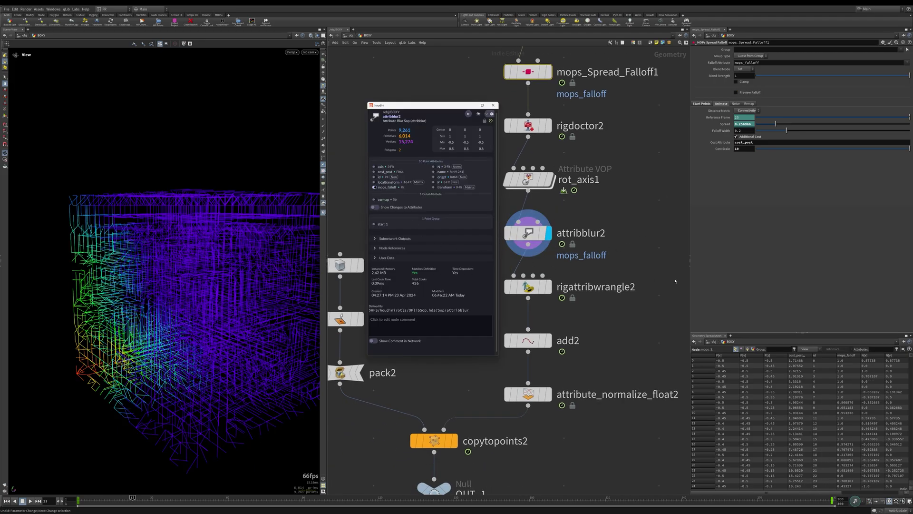
pyautogui.moveTo(507, 234)
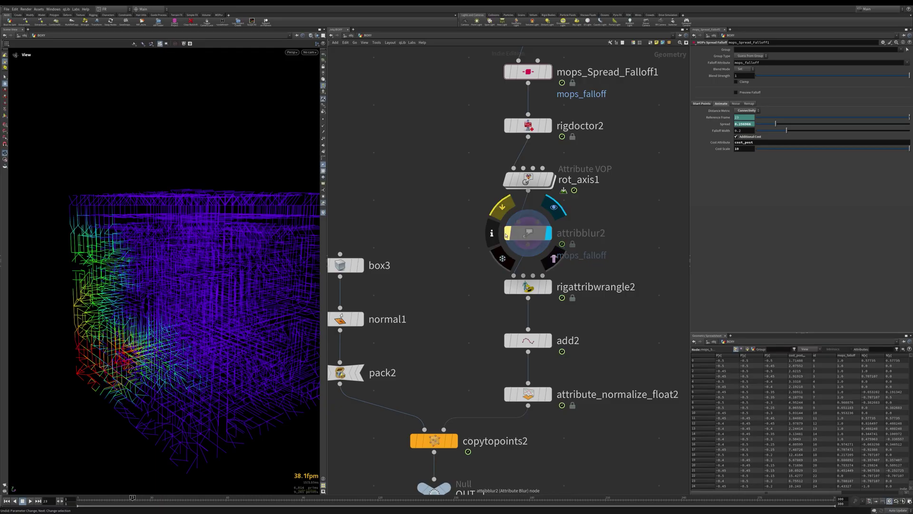
pyautogui.click(505, 235)
# - Display rigattribwrangle2, play part of its animation, and examine the local transform lines in its VEX code
pyautogui.moveTo(557, 294); pyautogui.dragTo(559, 271, button='middle')
pyautogui.click(547, 234)
pyautogui.press('Up')
pyautogui.press('Up')
pyautogui.click(486, 239)
pyautogui.moveTo(472, 237); pyautogui.dragTo(462, 242, button='middle')
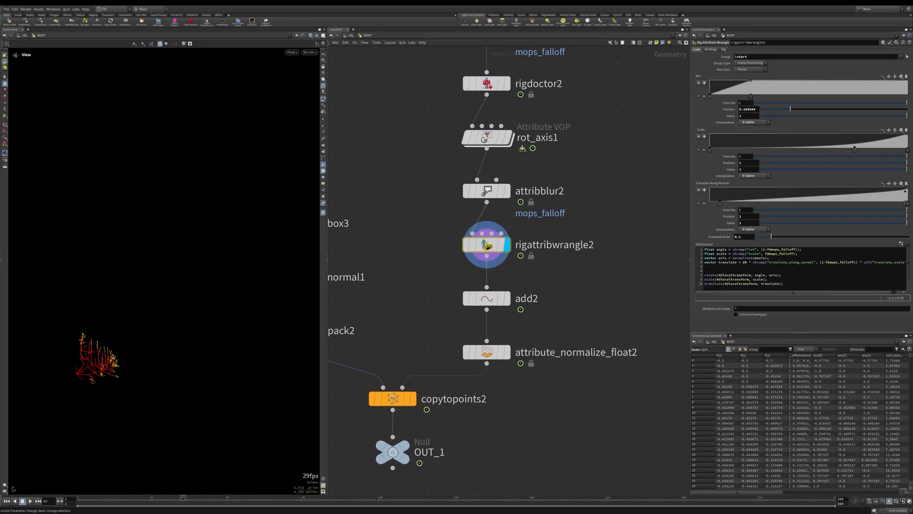
pyautogui.moveTo(726, 275); pyautogui.dragTo(744, 275)
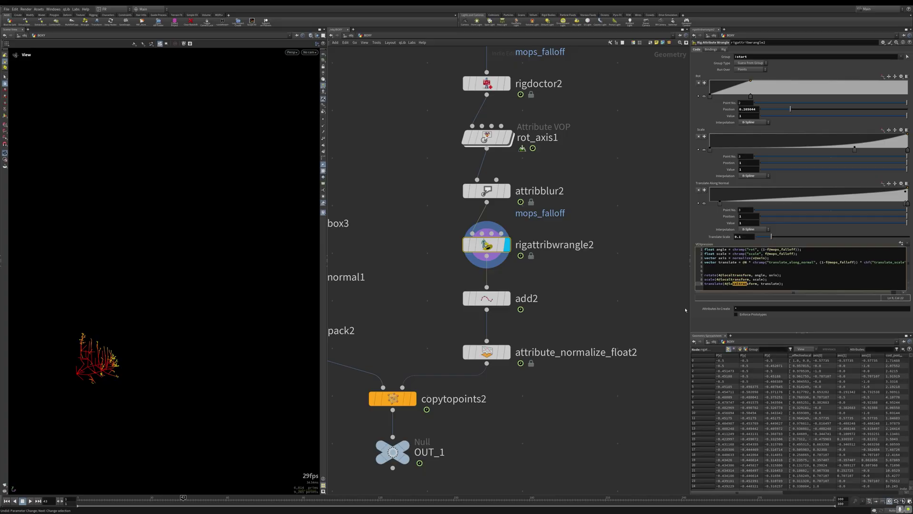
# - Replay the rigattribwrangle2 growth animation from the first frame
pyautogui.moveTo(543, 273); pyautogui.dragTo(586, 273, button='middle')
pyautogui.hotkey('ctrl', 'Up')
pyautogui.moveTo(601, 301); pyautogui.dragTo(611, 316, button='middle')
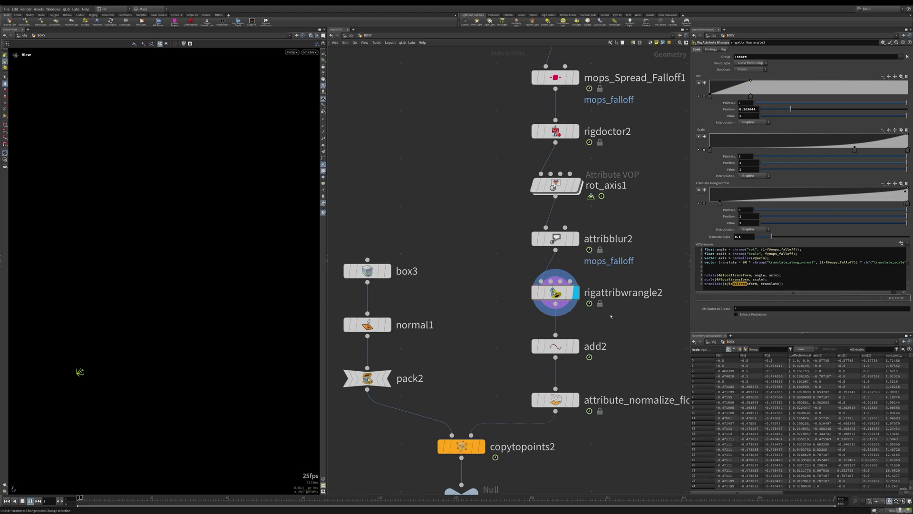
pyautogui.press('Up')
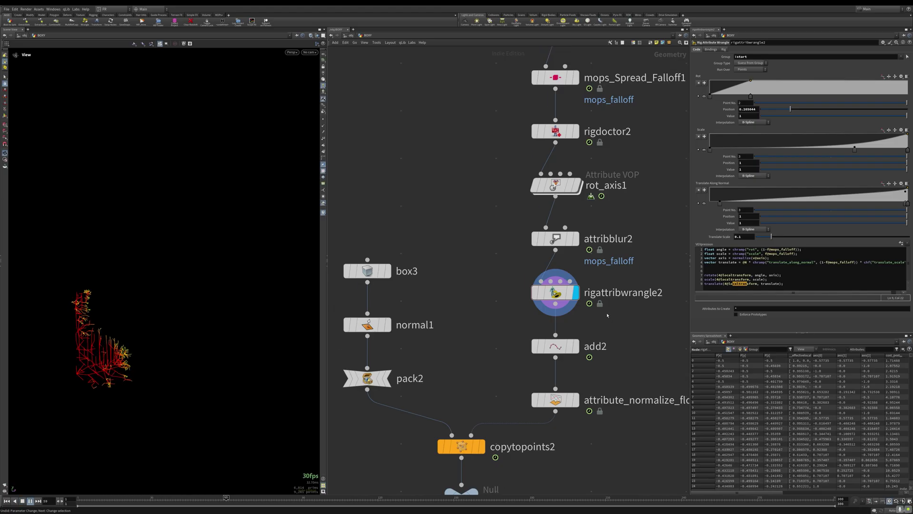
# - Comment out the translate and scale calls in rigattribwrangle2's VEX code and view the rotated rig at the first frame
pyautogui.click(703, 285)
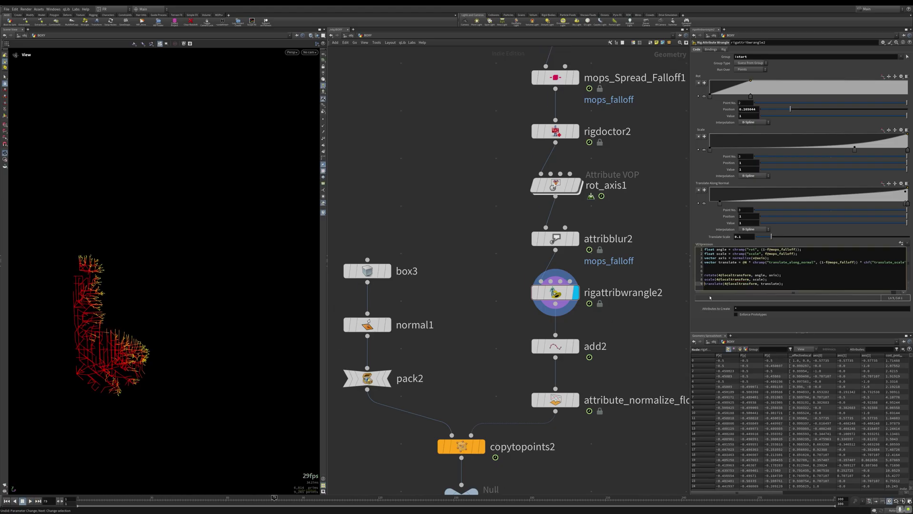
pyautogui.write('//')
pyautogui.press('Up')
pyautogui.press('Home')
pyautogui.write('//')
pyautogui.scroll(-5, 186, 279)
pyautogui.hotkey('ctrl', 'Up')
pyautogui.moveTo(248, 299); pyautogui.dragTo(231, 286)
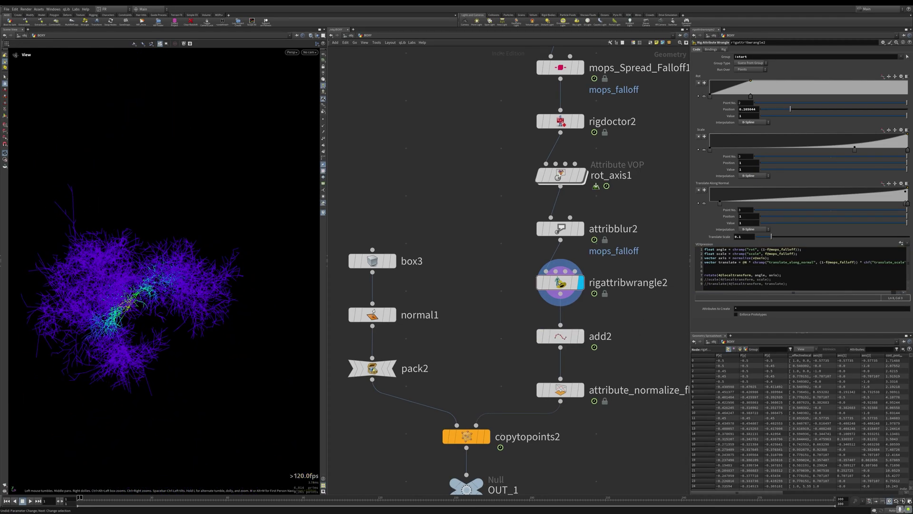
pyautogui.press('Up')
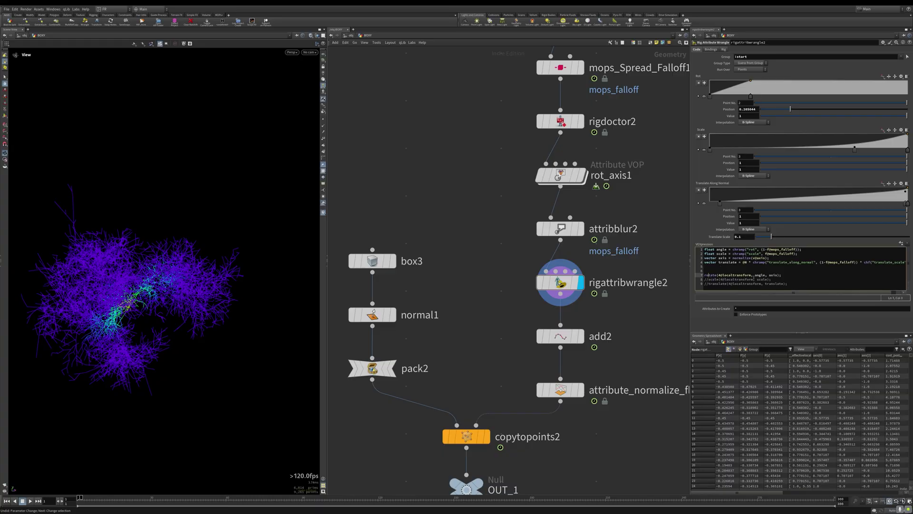
# - Examine the angle and axis arguments of the rotate call in rigattribwrangle2's VEX code
pyautogui.doubleClick(755, 274)
pyautogui.doubleClick(775, 275)
pyautogui.click(764, 278)
pyautogui.moveTo(769, 275)
pyautogui.mouseDown()
pyautogui.moveTo(777, 276)
pyautogui.moveTo(759, 276)
pyautogui.mouseUp()
pyautogui.click(756, 276)
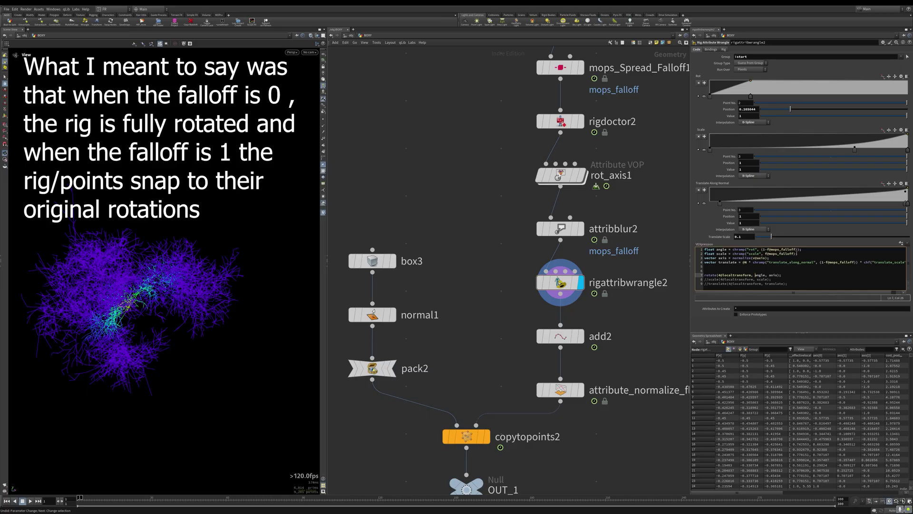
# - Examine the scale ramp line and the full translate vector line in rigattribwrangle2's VEX code
pyautogui.click(723, 254)
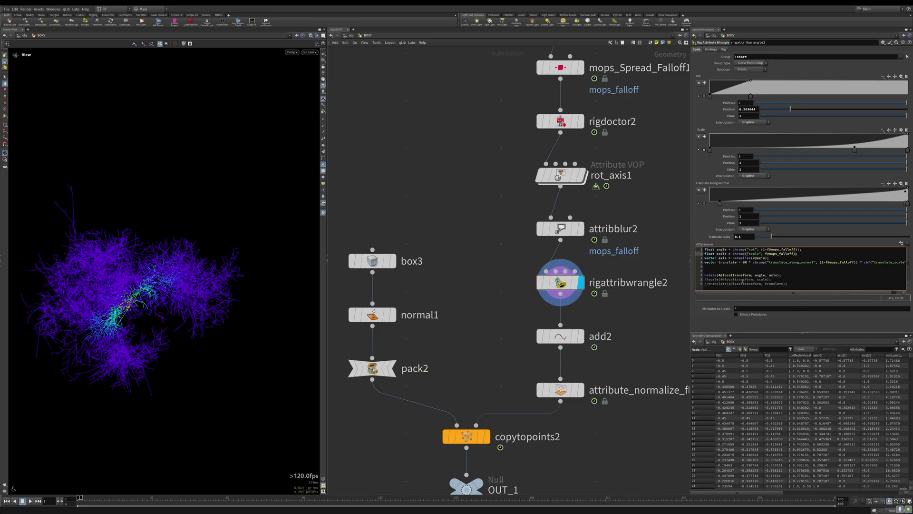
pyautogui.click(712, 262)
pyautogui.press('Right')
pyautogui.press('Right')
pyautogui.press('Right')
pyautogui.press('Right')
pyautogui.press('Right')
pyautogui.press('Right')
pyautogui.press('Right')
pyautogui.press('Right')
pyautogui.press('Right')
pyautogui.press('Right')
pyautogui.press('Right')
pyautogui.press('Right')
pyautogui.press('Right')
pyautogui.press('Right')
pyautogui.press('Left')
pyautogui.press('Left')
pyautogui.press('Left')
pyautogui.press('Left')
pyautogui.press('Left')
pyautogui.press('Left')
pyautogui.press('Left')
pyautogui.press('Left')
pyautogui.press('Left')
pyautogui.press('Left')
pyautogui.press('Left')
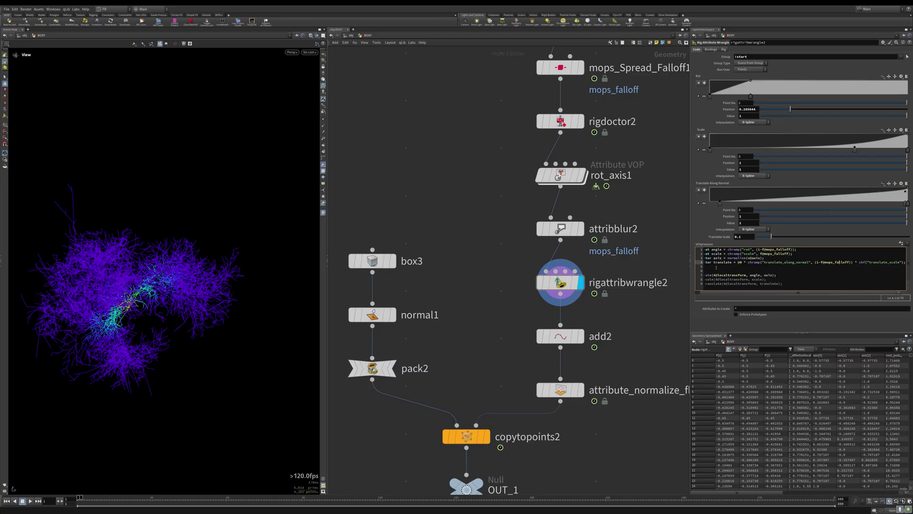
# - Review the rotate, scale and translate calls on the local transform at the end of the wrangle code
pyautogui.click(748, 269)
pyautogui.click(736, 286)
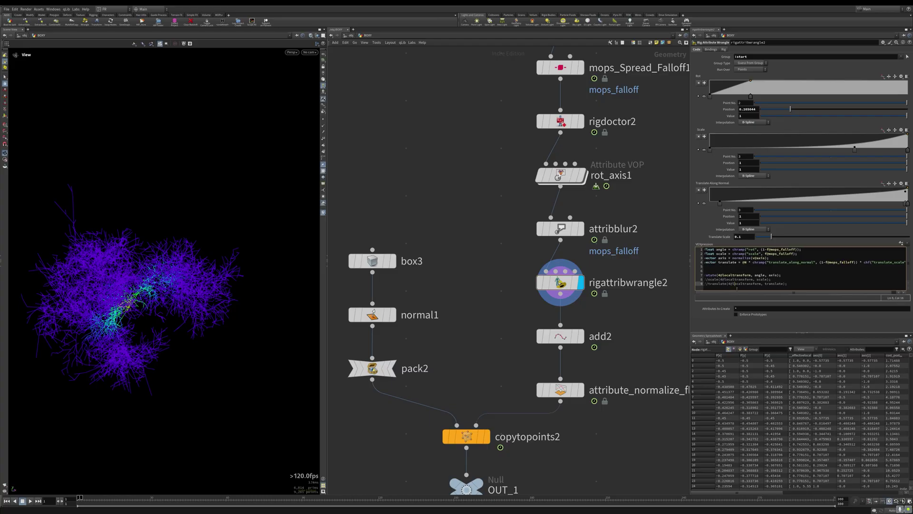
pyautogui.press('Up')
pyautogui.press('Up')
pyautogui.press('Home')
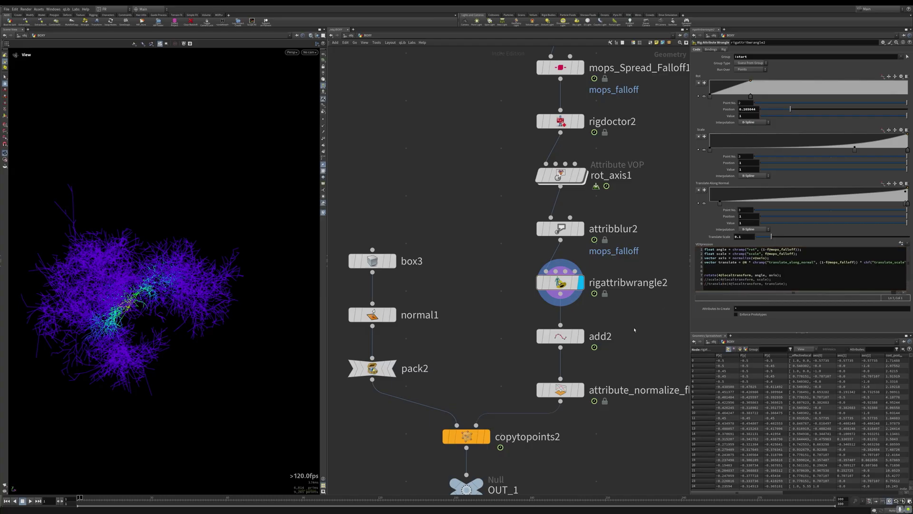
# - Play the rotation-only animation on the rig and on copytopoints2's boxes, and scrub to the final frame
pyautogui.press('Up')
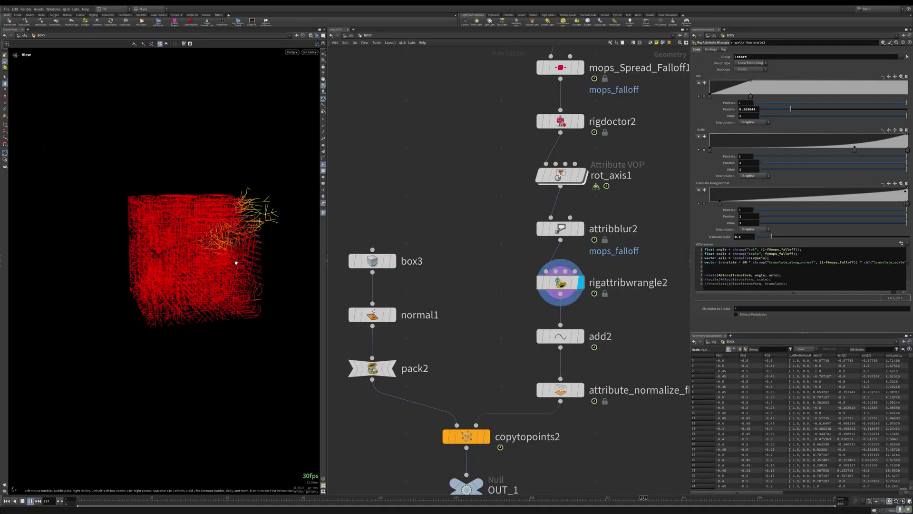
pyautogui.moveTo(258, 263); pyautogui.dragTo(242, 269, button='middle')
pyautogui.hotkey('ctrl', 'Up')
pyautogui.moveTo(498, 378); pyautogui.dragTo(527, 289, button='middle')
pyautogui.click(512, 347)
pyautogui.press('Up')
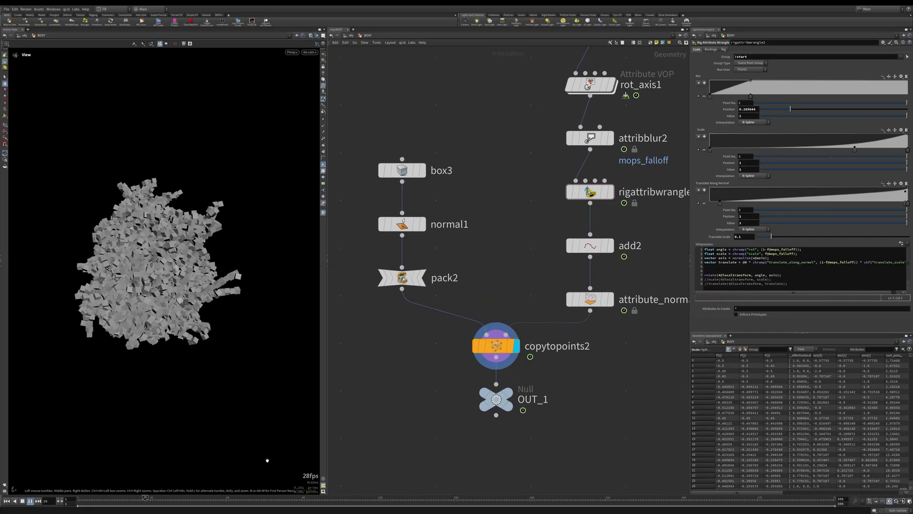
pyautogui.moveTo(266, 498); pyautogui.dragTo(832, 497)
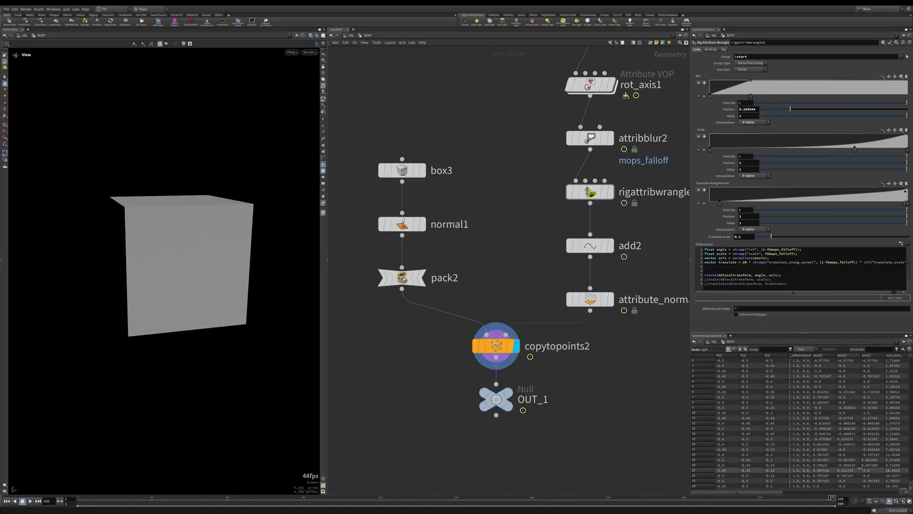
# - Comment out the rotate call and re-enable the scale call in rigattribwrangle2's VEX code
pyautogui.press('h')
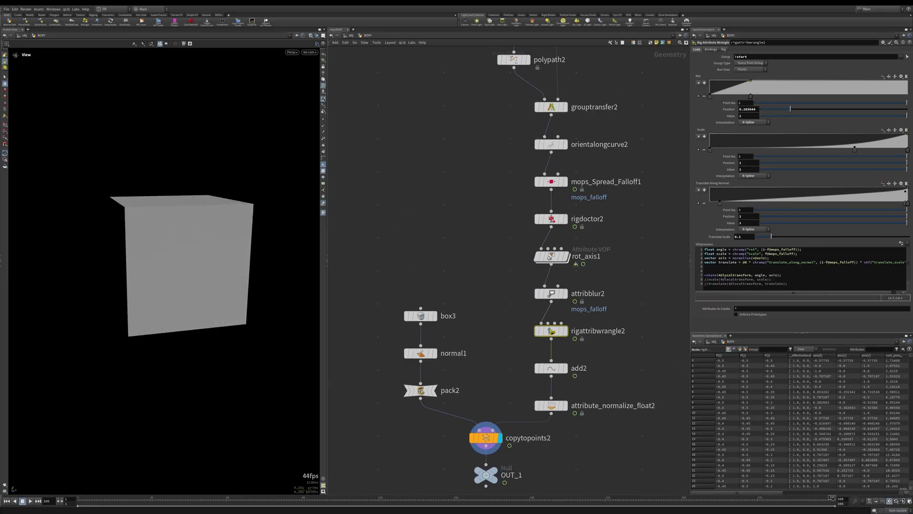
pyautogui.click(707, 275)
pyautogui.write('//')
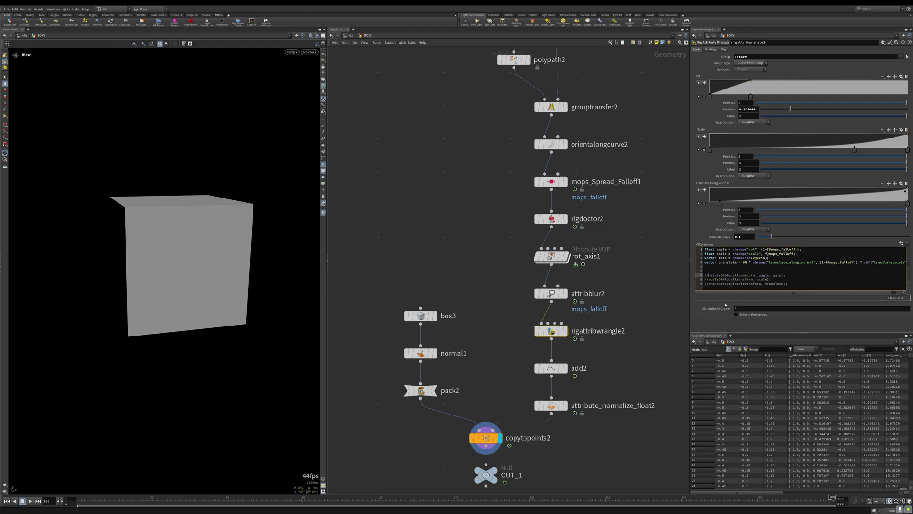
pyautogui.press('Down')
pyautogui.press('BackSpace')
pyautogui.press('BackSpace')
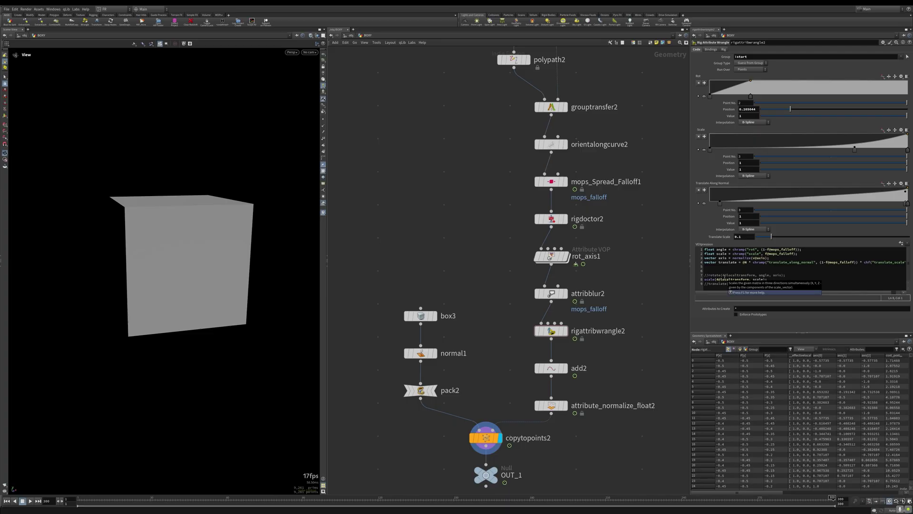
# - Play the scale-only box animation, orbit around it and scrub to frame 147
pyautogui.moveTo(631, 349); pyautogui.dragTo(653, 299, button='middle')
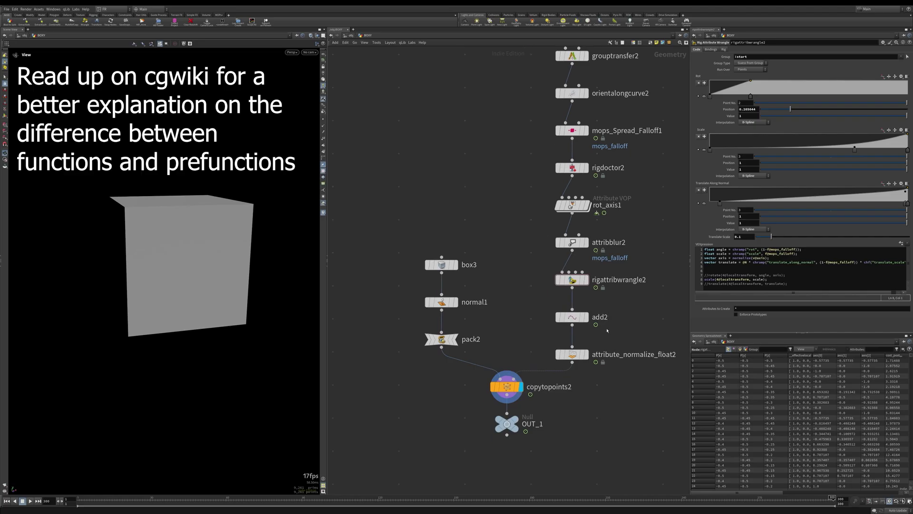
pyautogui.moveTo(568, 404); pyautogui.dragTo(584, 365, button='middle')
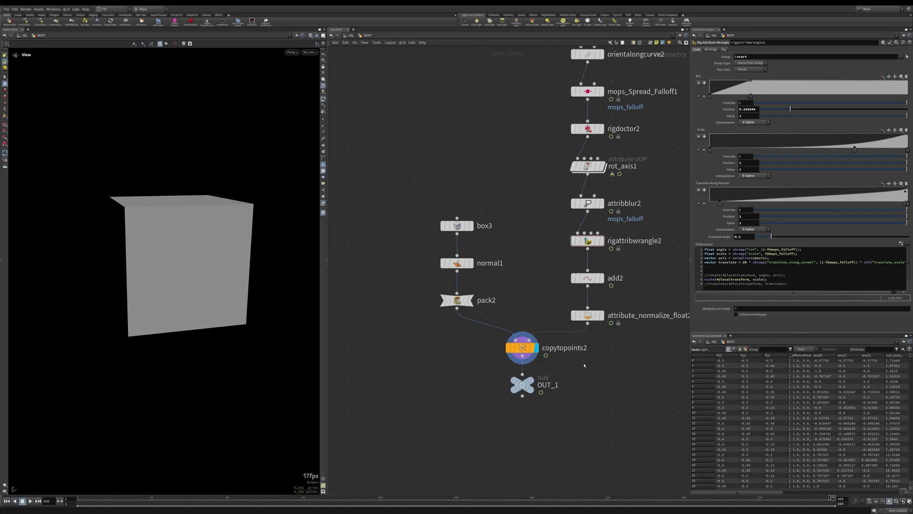
pyautogui.click(30, 500)
pyautogui.moveTo(228, 306); pyautogui.dragTo(172, 247)
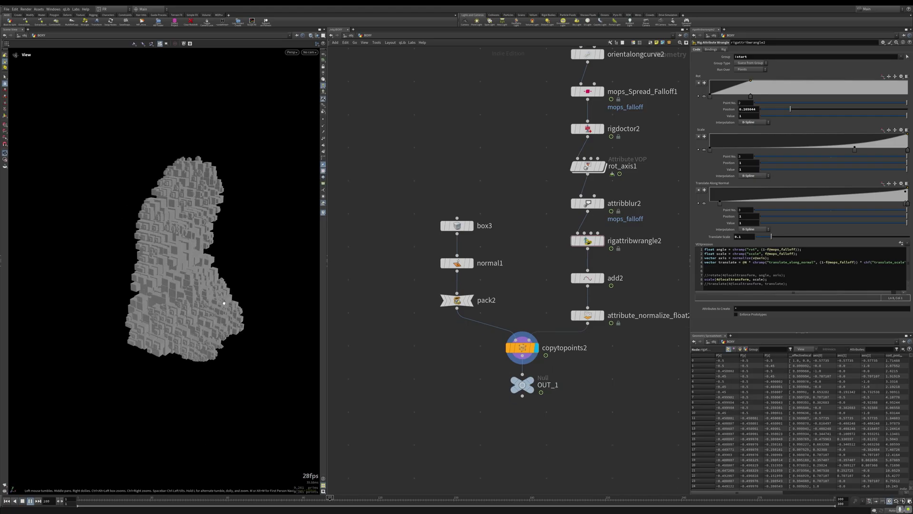
pyautogui.moveTo(418, 500); pyautogui.dragTo(446, 500)
# - Re-enable the translate call in rigattribwrangle2's VEX code and look at the boxes up close
pyautogui.moveTo(589, 432); pyautogui.dragTo(594, 371, button='middle')
pyautogui.click(709, 283)
pyautogui.press('Delete')
pyautogui.press('Delete')
pyautogui.moveTo(196, 296)
pyautogui.mouseDown()
pyautogui.moveTo(267, 290)
pyautogui.moveTo(202, 295)
pyautogui.mouseUp()
pyautogui.scroll(2, 227, 291)
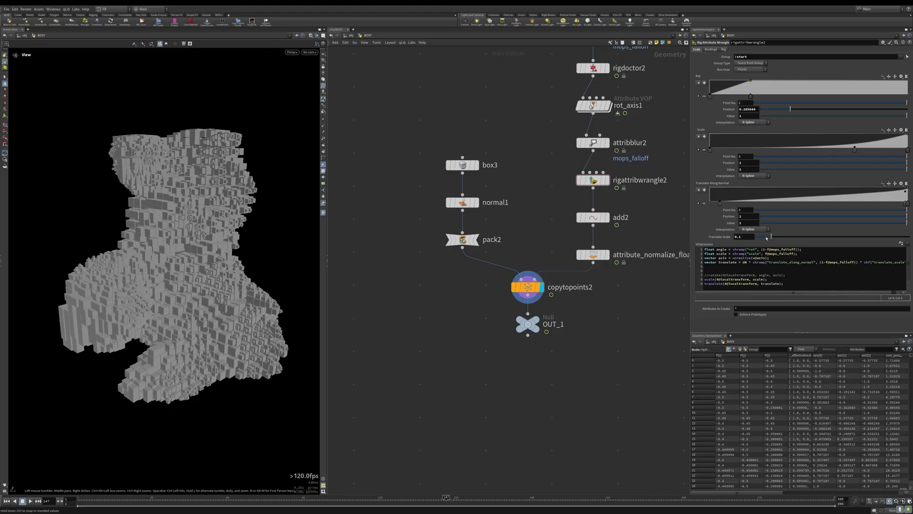
# - Raise rigattribwrangle2's Translate Scale to 10, play the scaled and translated boxes, and return to the first frame
pyautogui.moveTo(771, 237); pyautogui.dragTo(906, 237)
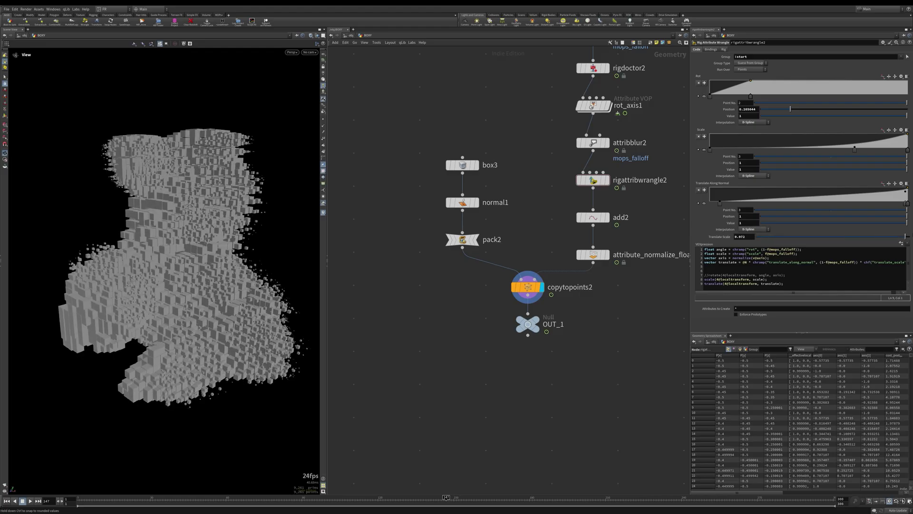
pyautogui.hotkey('ctrl', 'Up')
pyautogui.click(744, 237)
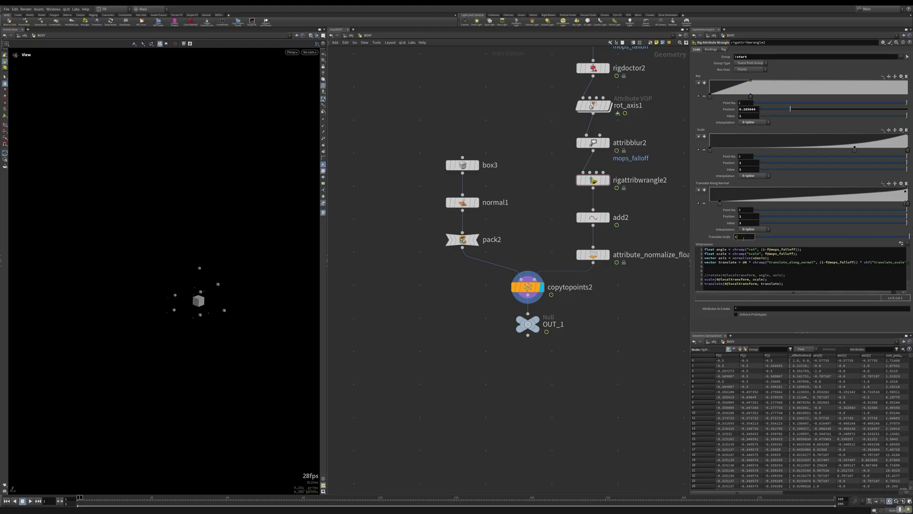
pyautogui.write('0')
pyautogui.press('Return')
pyautogui.press('Up')
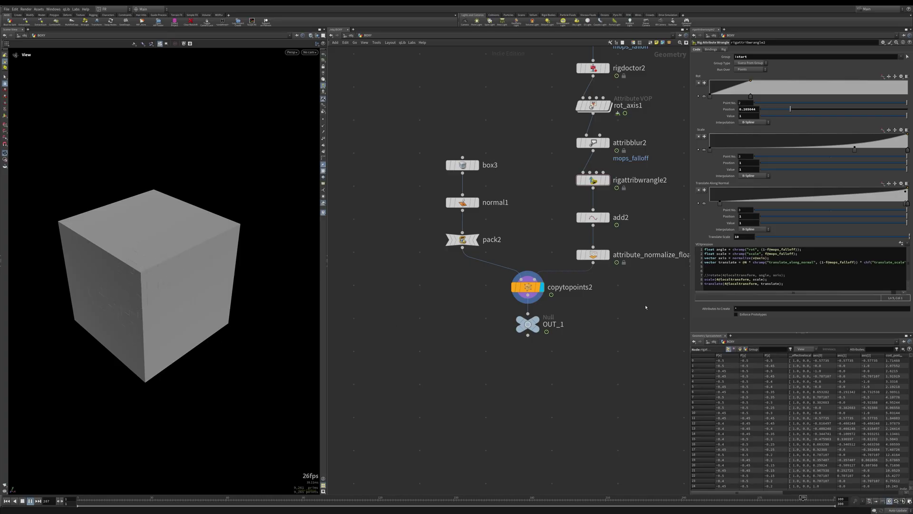
pyautogui.hotkey('ctrl', 'Up')
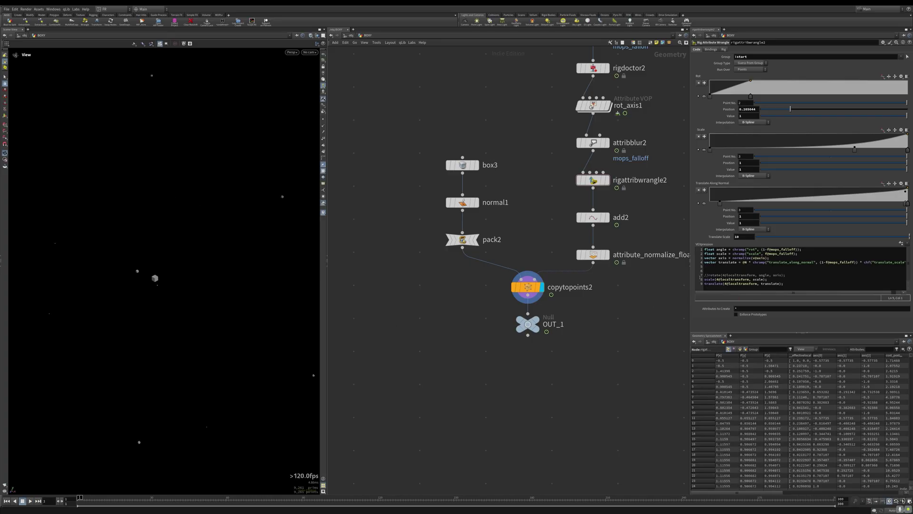
# - Re-enable the rotate call in rigattribwrangle2's VEX code and play the combined animation
pyautogui.click(708, 275)
pyautogui.press('BackSpace')
pyautogui.press('BackSpace')
pyautogui.press('Up')
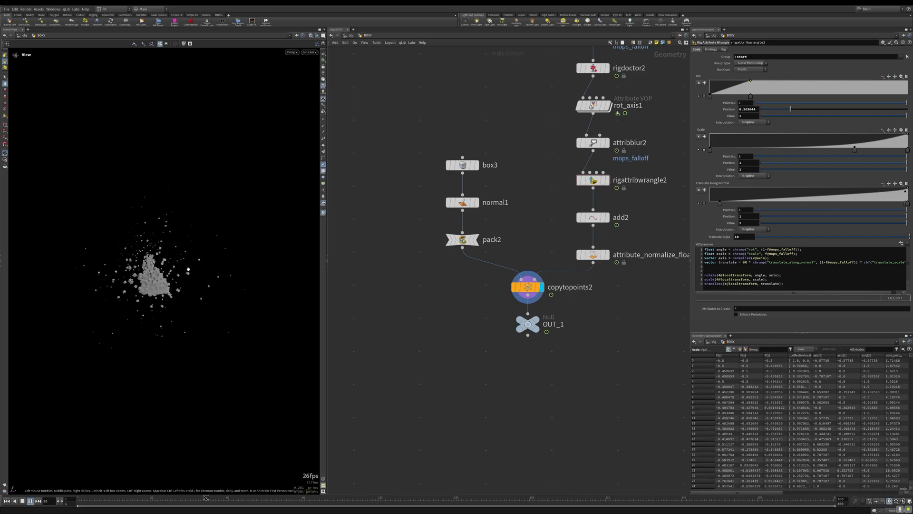
pyautogui.moveTo(458, 244)
# - Set rigattribwrangle2's Translate Scale to 0.1 and view the boxes assembling through the final frame
pyautogui.doubleClick(749, 238)
pyautogui.write('.1')
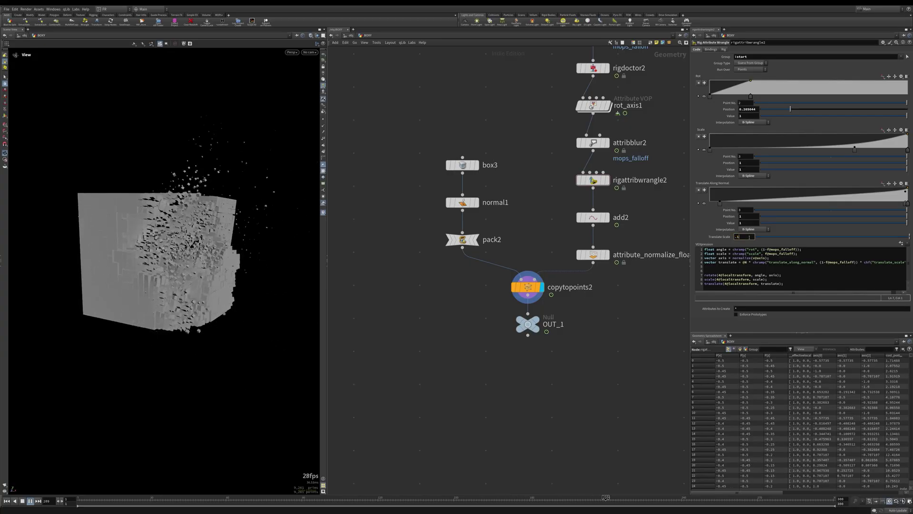
pyautogui.press('Return')
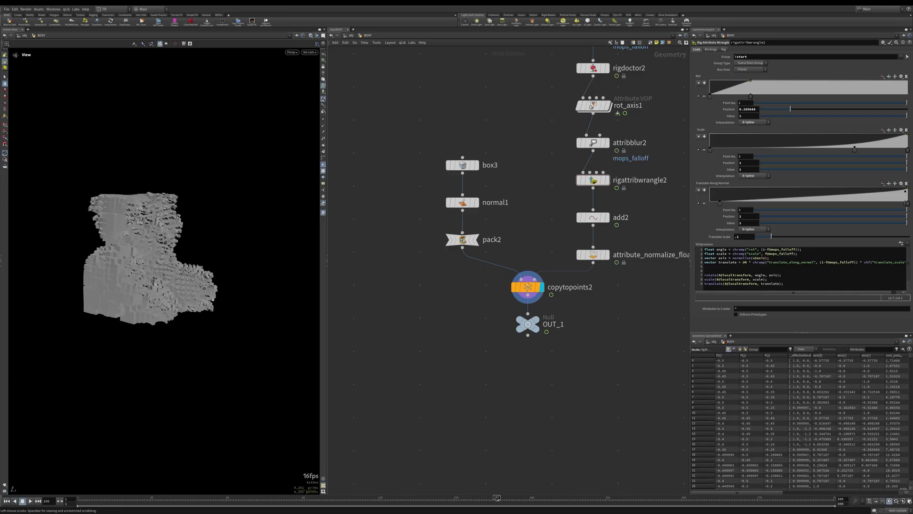
pyautogui.moveTo(247, 314); pyautogui.dragTo(200, 333)
pyautogui.moveTo(200, 332); pyautogui.dragTo(228, 361, button='right')
pyautogui.moveTo(157, 352); pyautogui.dragTo(273, 305)
pyautogui.moveTo(561, 499); pyautogui.dragTo(837, 498)
# - Compare the overall layout of the two BOXY networks, including findshortestpath2 in the second one
pyautogui.scroll(-4, 544, 375)
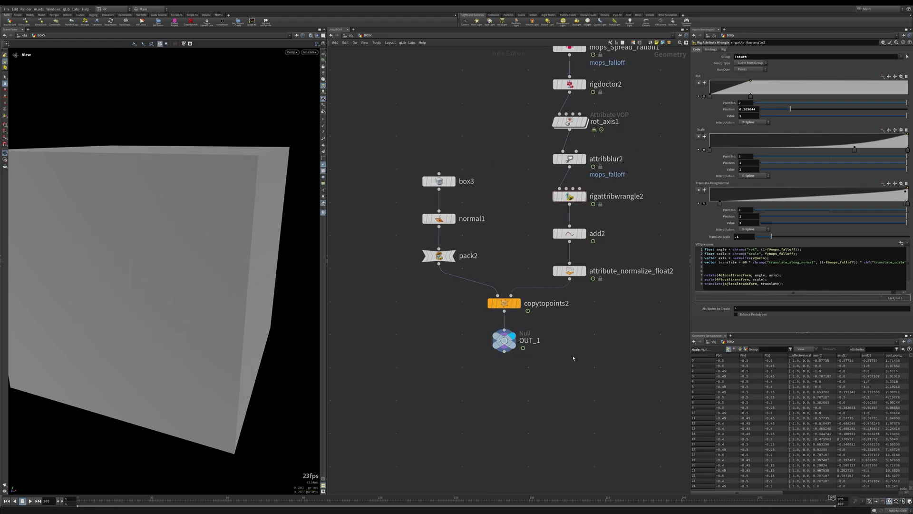
pyautogui.scroll(-5, 576, 357)
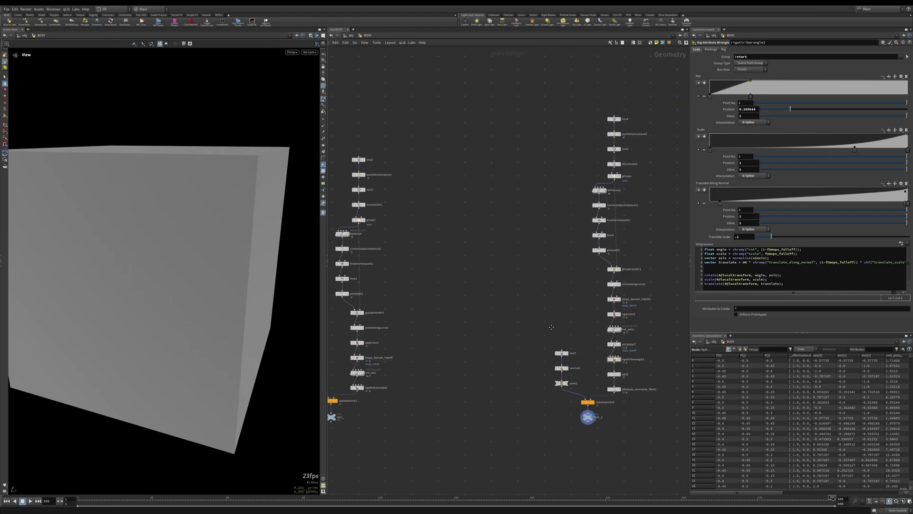
pyautogui.moveTo(549, 329); pyautogui.dragTo(572, 311, button='middle')
pyautogui.scroll(-3, 600, 293)
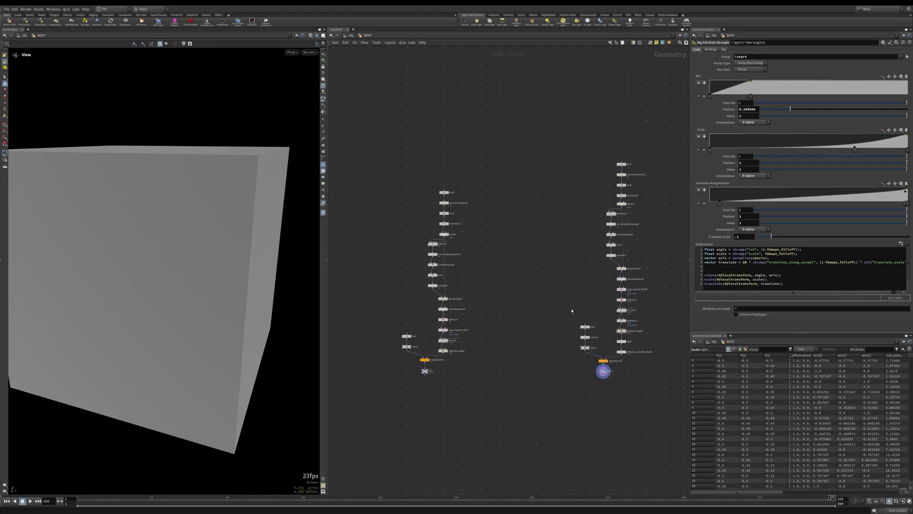
pyautogui.scroll(5, 573, 311)
pyautogui.moveTo(639, 244); pyautogui.dragTo(575, 322, button='middle')
pyautogui.moveTo(602, 269); pyautogui.dragTo(526, 375, button='middle')
pyautogui.moveTo(487, 273); pyautogui.dragTo(516, 264, button='middle')
pyautogui.moveTo(523, 270); pyautogui.dragTo(577, 301)
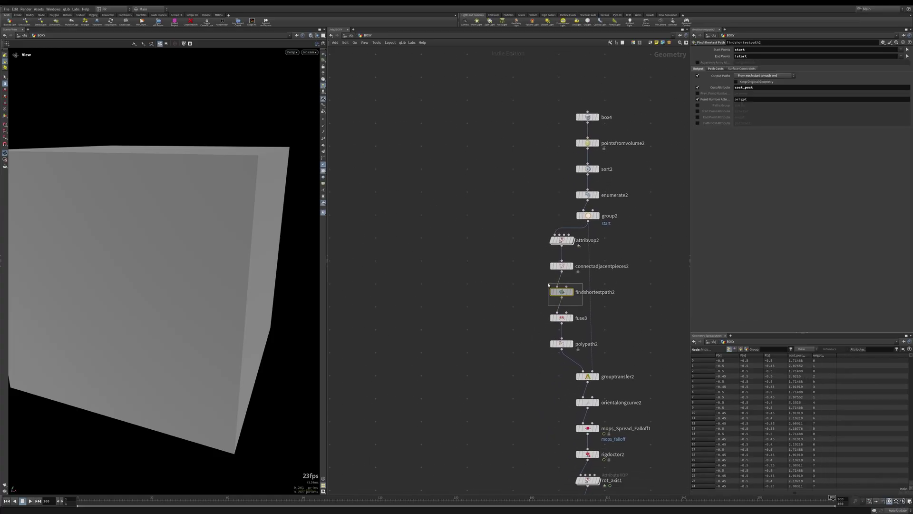
pyautogui.moveTo(528, 317); pyautogui.dragTo(513, 298, button='middle')
pyautogui.moveTo(493, 268); pyautogui.dragTo(560, 291)
pyautogui.scroll(-5, 452, 320)
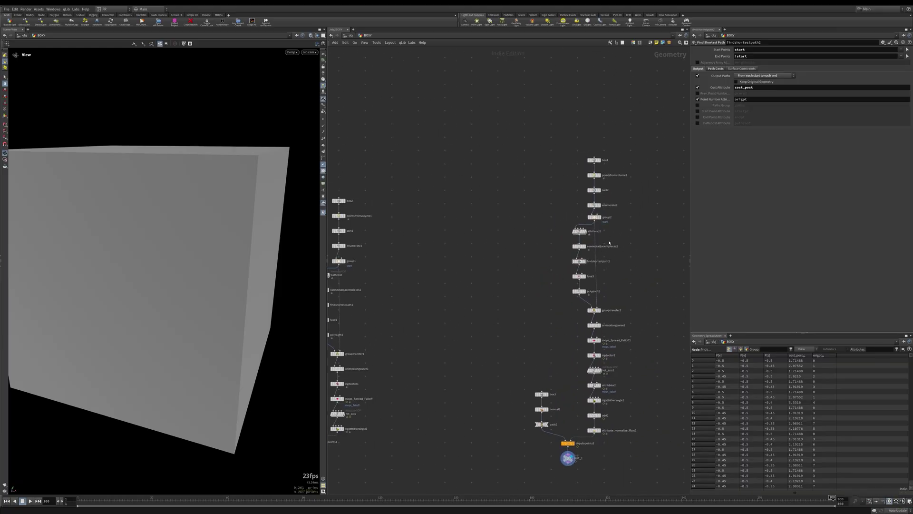
pyautogui.scroll(-3, 561, 327)
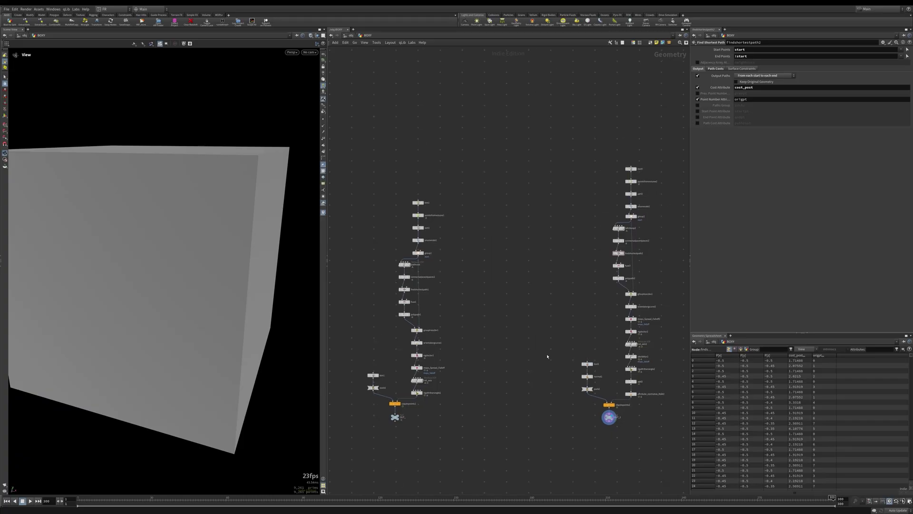
# - Go up to the object level, enter the surface network and display null1's rock geometry
pyautogui.press('u')
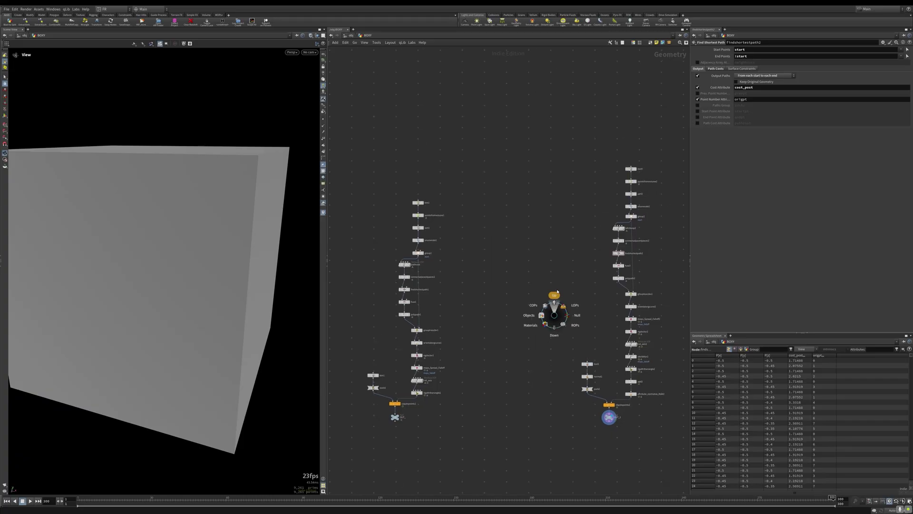
pyautogui.moveTo(575, 259); pyautogui.dragTo(462, 289)
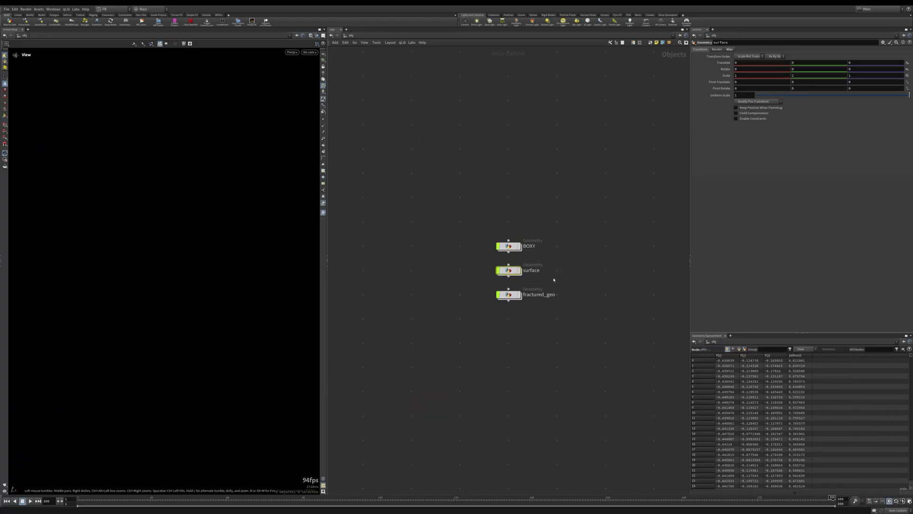
pyautogui.moveTo(512, 274)
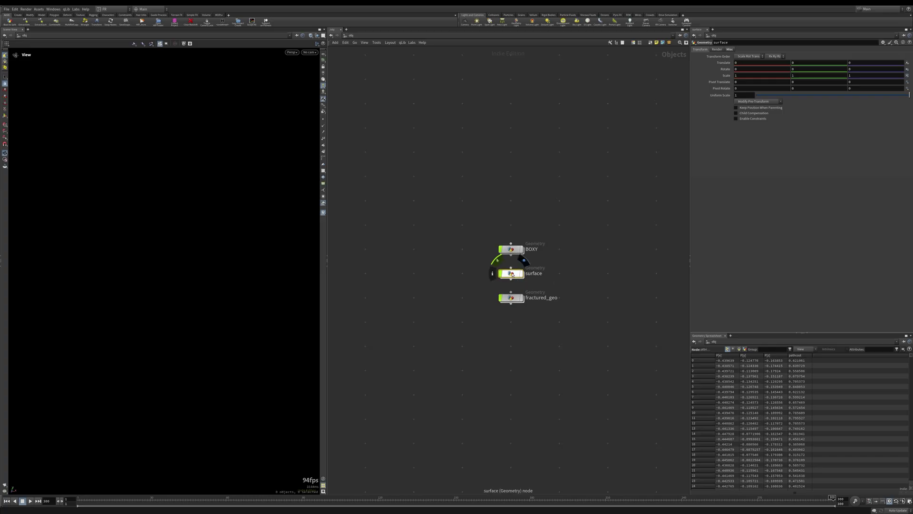
pyautogui.doubleClick(512, 275)
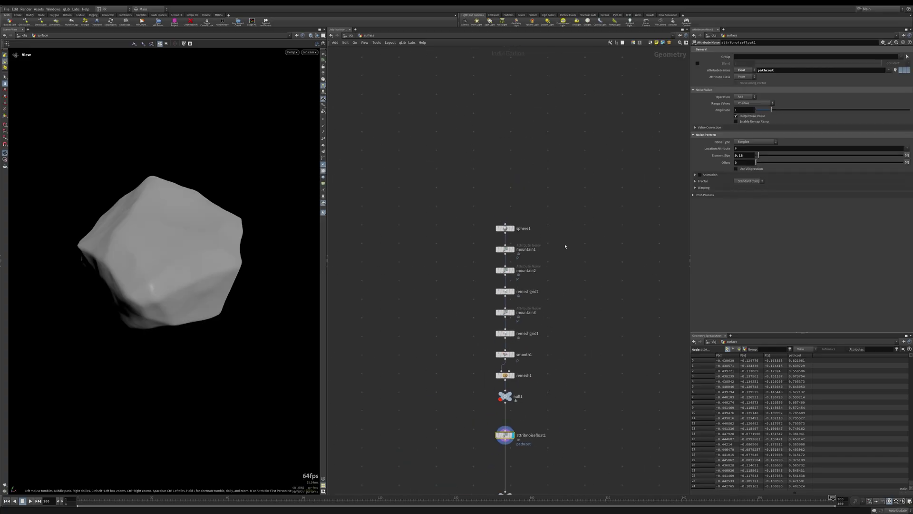
pyautogui.scroll(5, 578, 326)
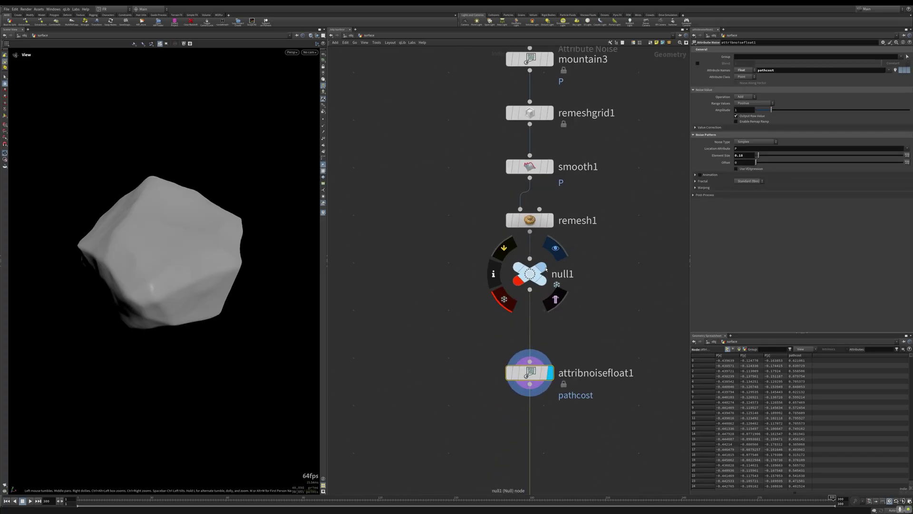
pyautogui.moveTo(185, 318); pyautogui.dragTo(266, 286)
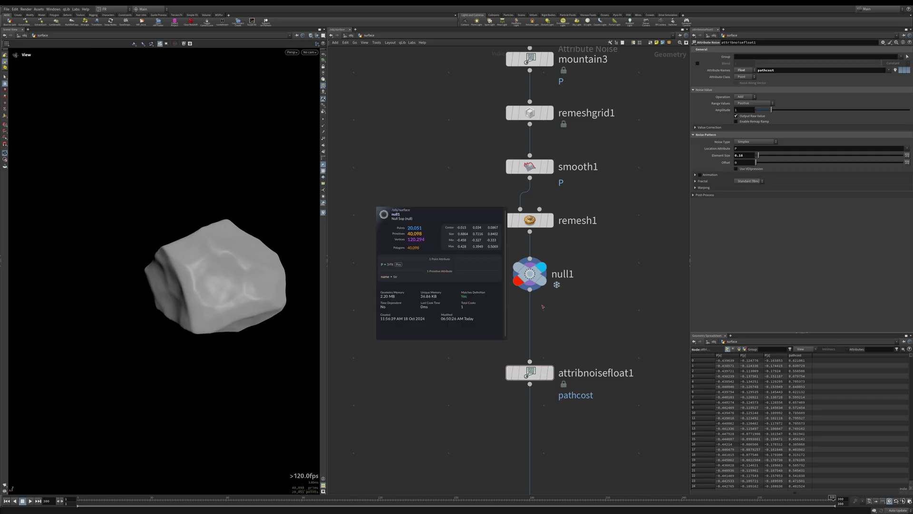
# - Display attribnoisefloat1, which writes the pathcost attribute, and follow the network down to group1
pyautogui.click(551, 372)
pyautogui.scroll(-3, 475, 266)
pyautogui.moveTo(548, 298); pyautogui.dragTo(440, 258)
pyautogui.moveTo(559, 285); pyautogui.dragTo(597, 164, button='middle')
pyautogui.scroll(-1, 593, 189)
pyautogui.scroll(2, 550, 247)
pyautogui.moveTo(538, 287); pyautogui.dragTo(539, 231, button='middle')
# - Display group1 and random_selection1 in turn and examine how the start point is chosen on the rock
pyautogui.click(545, 199)
pyautogui.moveTo(540, 231); pyautogui.dragTo(399, 255)
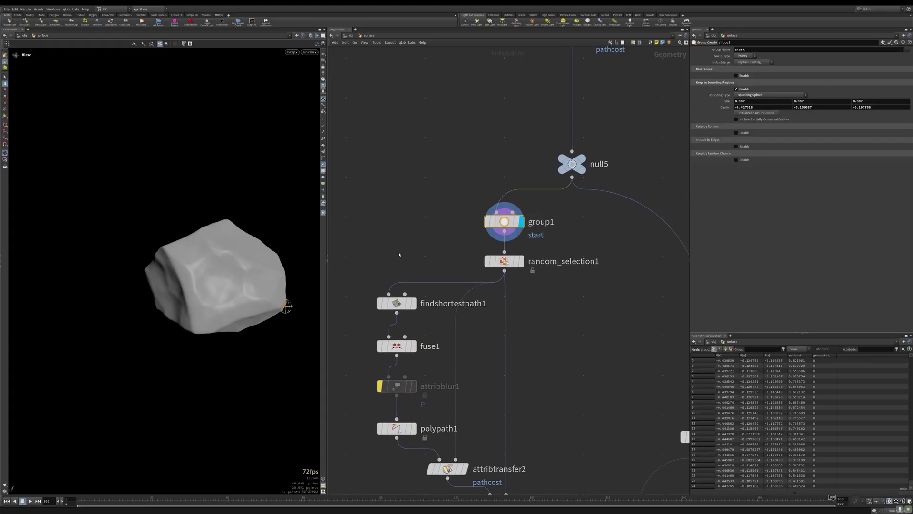
pyautogui.keyDown('alt'); pyautogui.moveTo(259, 285); pyautogui.dragTo(189, 298); pyautogui.keyUp('alt')
pyautogui.keyDown('alt'); pyautogui.moveTo(285, 305); pyautogui.dragTo(229, 305, button='middle'); pyautogui.keyUp('alt')
pyautogui.keyDown('alt'); pyautogui.moveTo(228, 304); pyautogui.dragTo(266, 290, button='right'); pyautogui.keyUp('alt')
pyautogui.moveTo(266, 290)
pyautogui.keyDown('alt'); pyautogui.mouseDown()
pyautogui.moveTo(231, 277)
pyautogui.moveTo(262, 291)
pyautogui.mouseUp(); pyautogui.keyUp('alt')
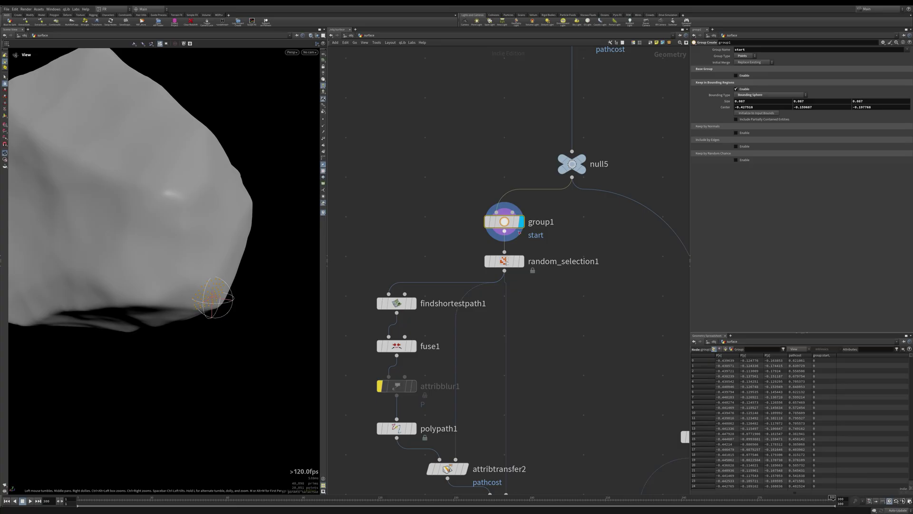
pyautogui.click(522, 263)
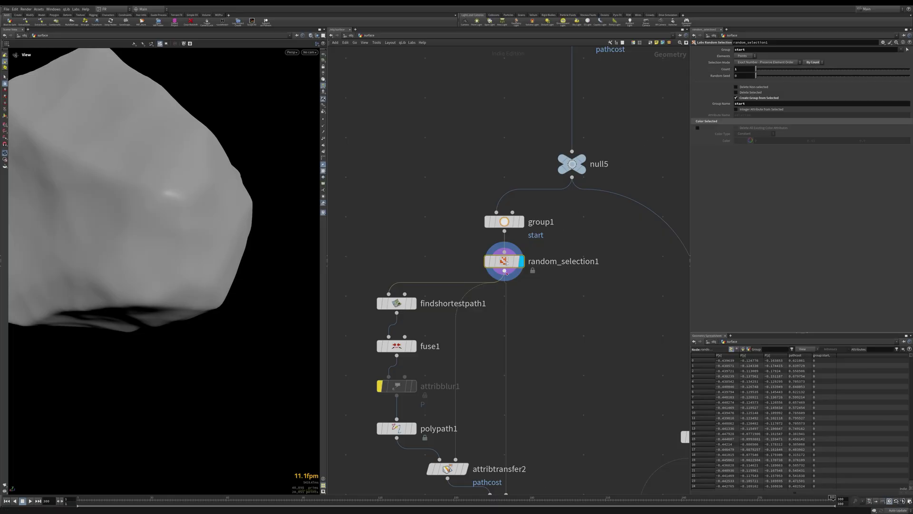
pyautogui.middleClick(505, 263)
# - Display the outputs of findshortestpath1, fuse1 and polypath1 in turn to view the path curves
pyautogui.moveTo(546, 354); pyautogui.dragTo(588, 224, button='middle')
pyautogui.click(454, 178)
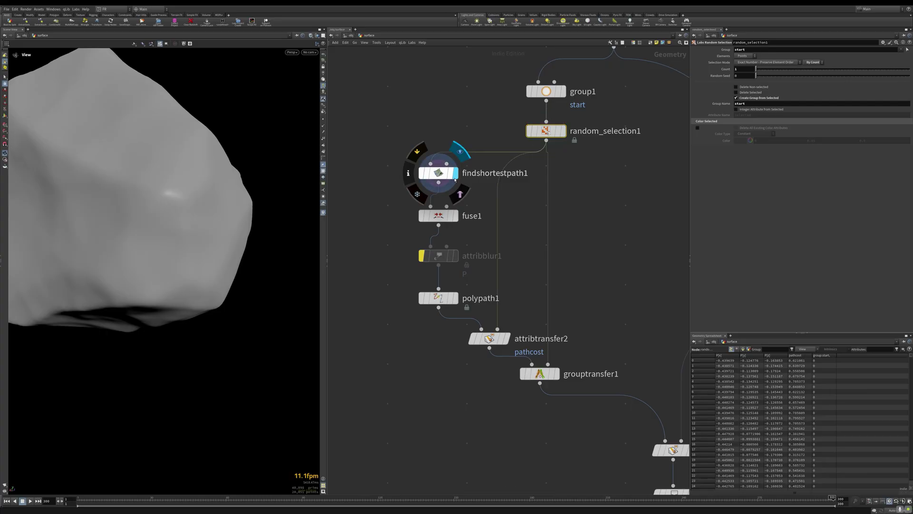
pyautogui.moveTo(233, 235); pyautogui.dragTo(252, 287)
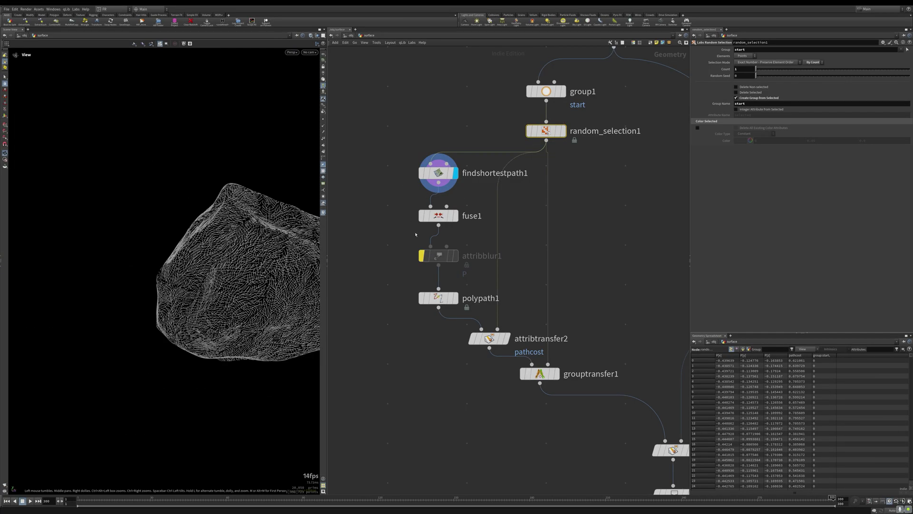
pyautogui.click(456, 216)
pyautogui.click(453, 299)
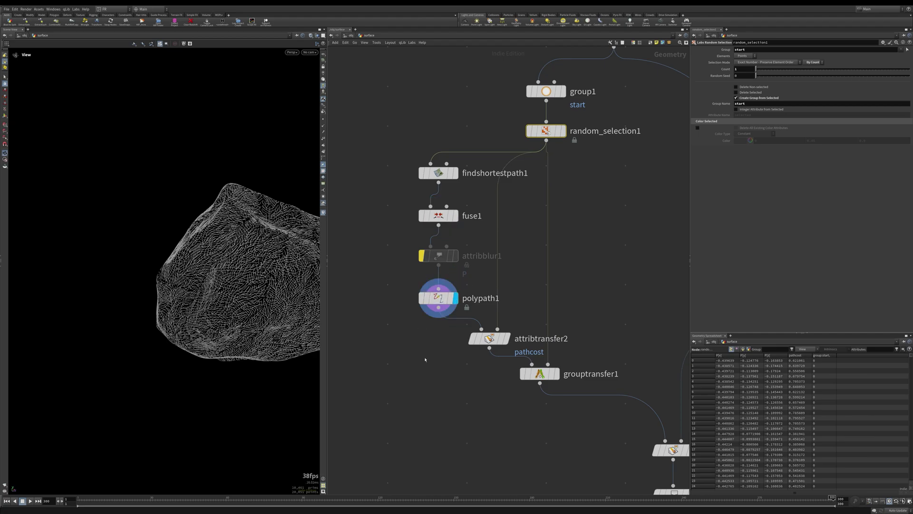
# - Display the outputs of attribtransfer2 and grouptransfer1 in turn to check the curves after the pathcost and group transfers
pyautogui.moveTo(424, 357); pyautogui.dragTo(376, 273, button='middle')
pyautogui.click(458, 255)
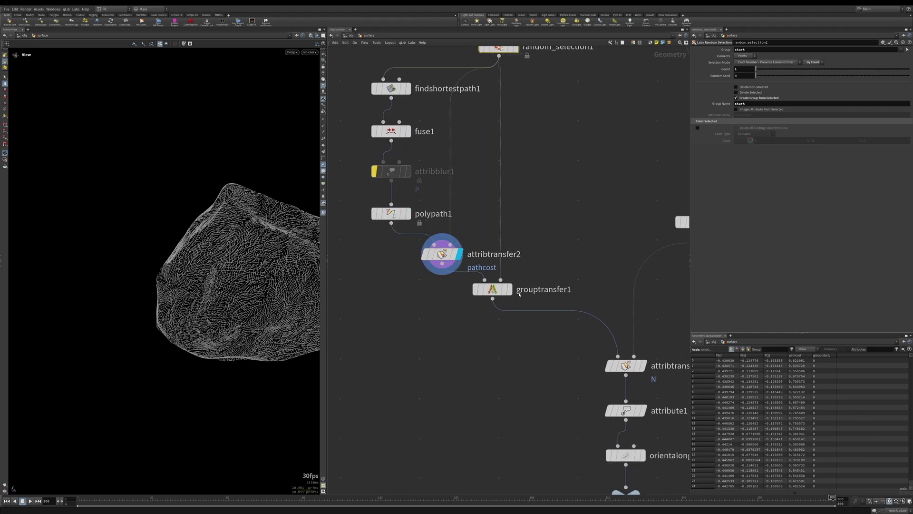
pyautogui.click(509, 289)
pyautogui.moveTo(518, 319); pyautogui.dragTo(427, 249, button='middle')
pyautogui.scroll(1, 518, 304)
pyautogui.scroll(-2, 521, 133)
# - Display normal1's rock surface and trace its input back up to null5
pyautogui.moveTo(521, 133); pyautogui.dragTo(510, 325, button='middle')
pyautogui.moveTo(512, 310); pyautogui.dragTo(572, 347)
pyautogui.click(559, 329)
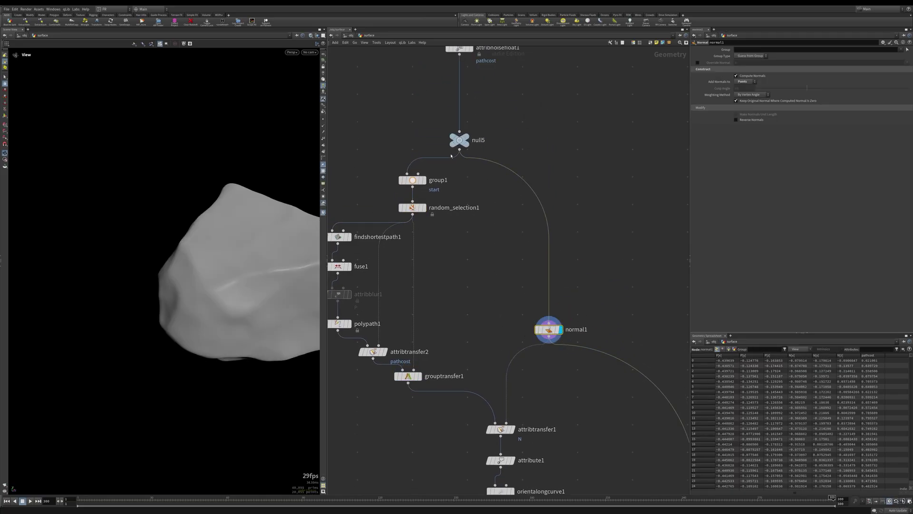
pyautogui.moveTo(479, 49); pyautogui.dragTo(491, 91, button='middle')
pyautogui.click(471, 182)
# - Display attribtransfer1 and attribute1 in turn and examine how the rock normal is transferred and renamed to geo_N
pyautogui.moveTo(542, 336); pyautogui.dragTo(572, 189, button='middle')
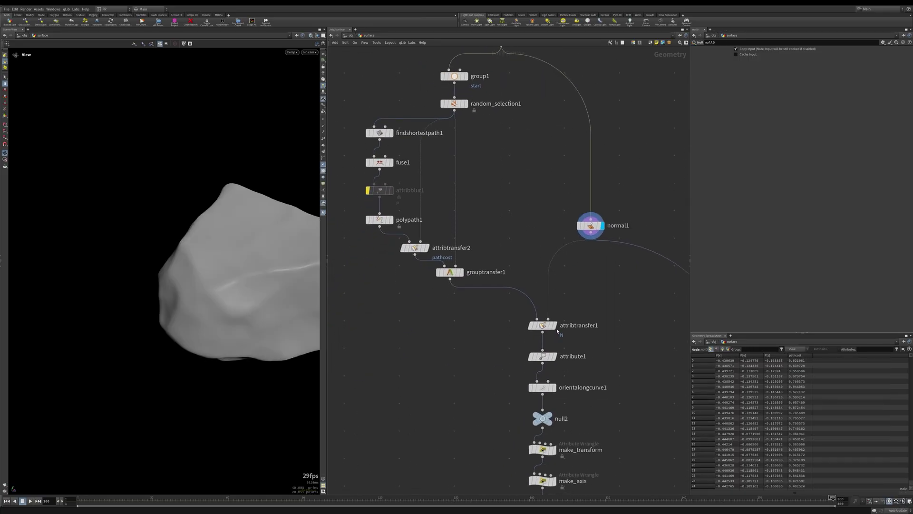
pyautogui.click(554, 325)
pyautogui.moveTo(599, 363); pyautogui.dragTo(577, 288, button='middle')
pyautogui.click(513, 277)
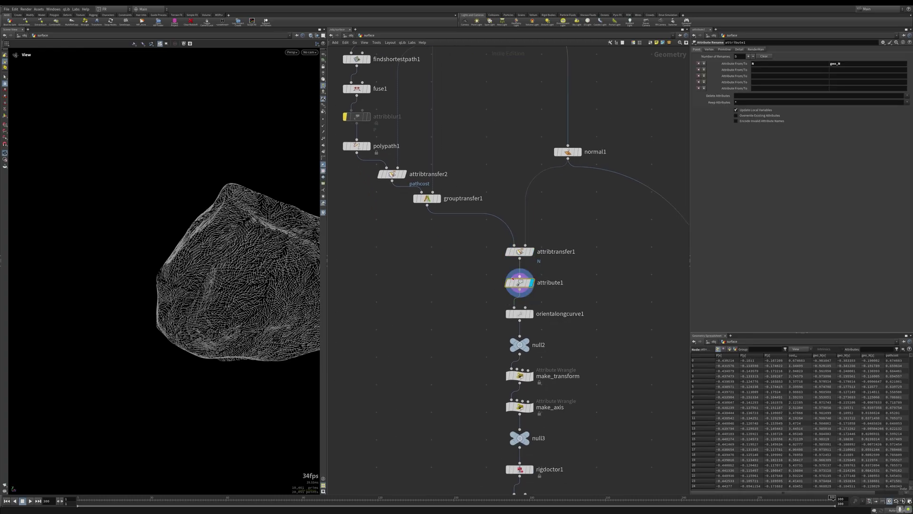
# - Display orientalongcurve1 and examine its tangent output and the resulting curves around the rock
pyautogui.moveTo(617, 305); pyautogui.dragTo(628, 234, button='middle')
pyautogui.click(543, 241)
pyautogui.moveTo(576, 251); pyautogui.dragTo(488, 240)
pyautogui.moveTo(249, 363); pyautogui.dragTo(262, 298)
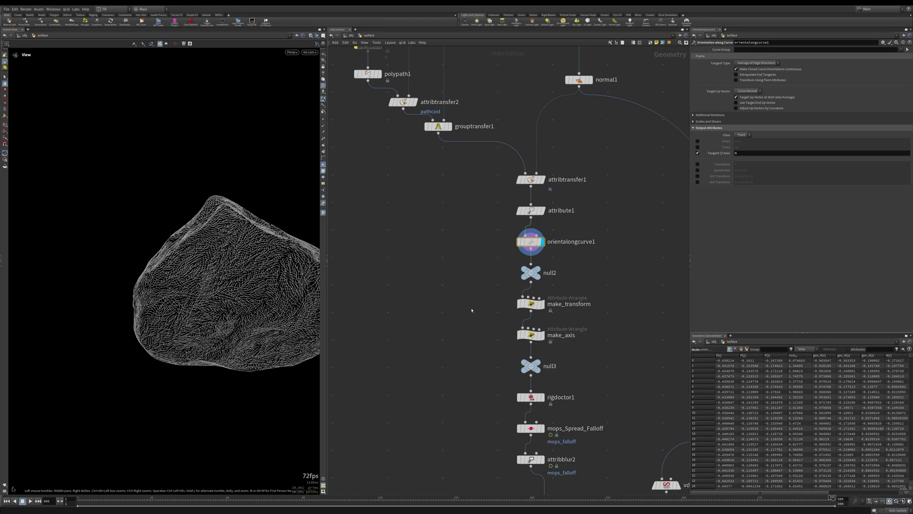
# - Display the make_transform wrangle and read its maketransform expression
pyautogui.moveTo(468, 309); pyautogui.dragTo(447, 245, button='middle')
pyautogui.scroll(4, 517, 247)
pyautogui.click(498, 239)
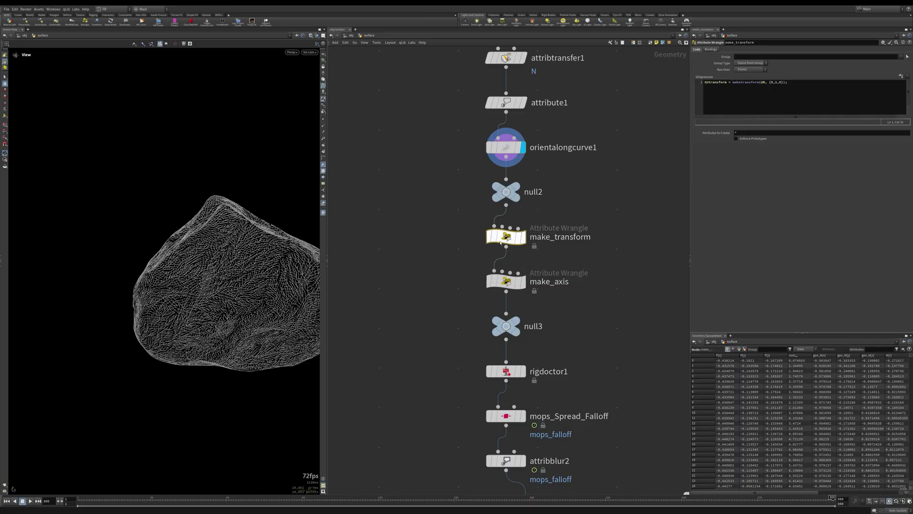
pyautogui.click(523, 237)
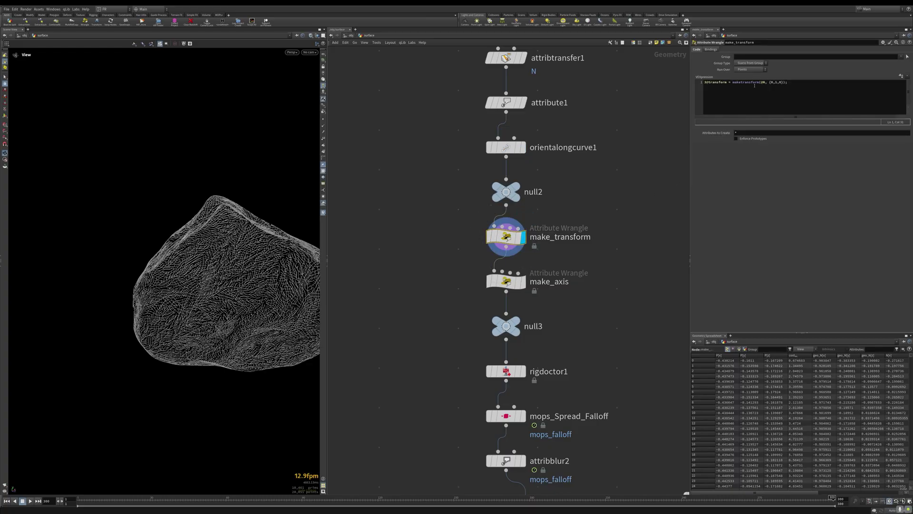
pyautogui.click(770, 83)
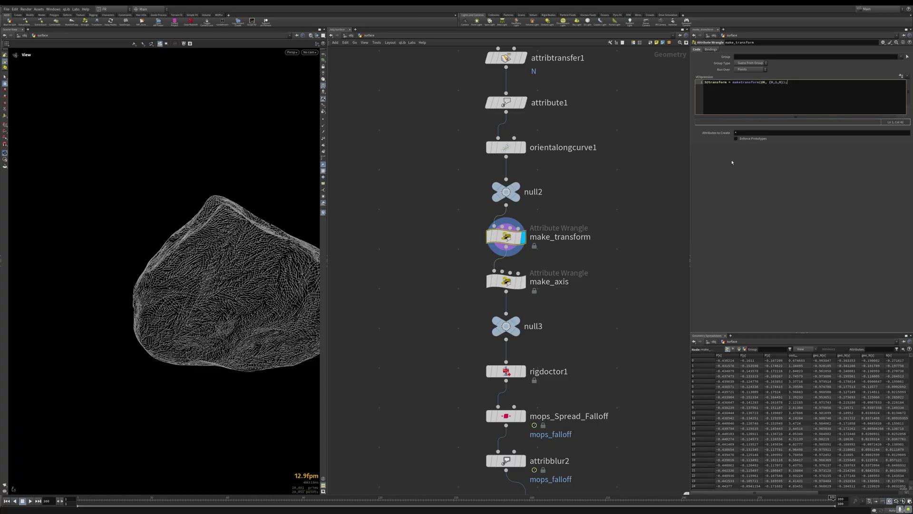
# - Display the make_axis wrangle and examine the sign and cross product in its axis expression
pyautogui.moveTo(559, 281); pyautogui.dragTo(565, 252, button='middle')
pyautogui.click(536, 255)
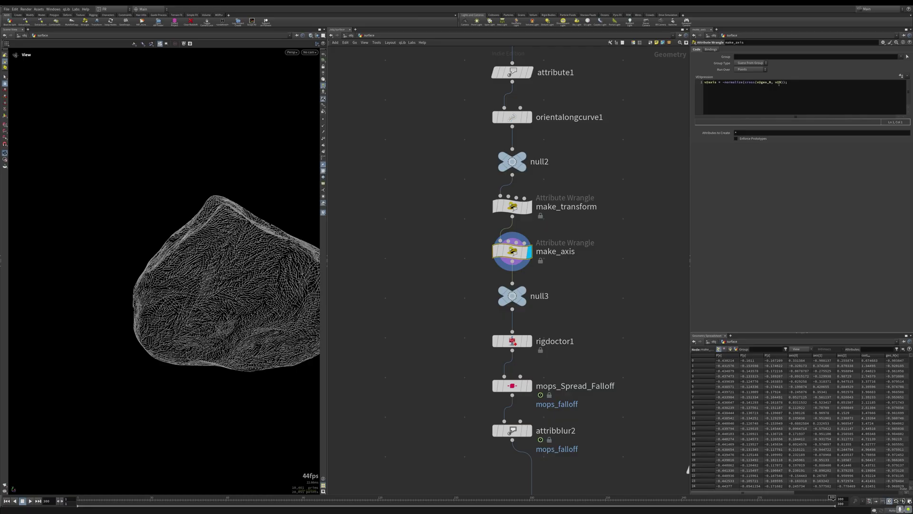
pyautogui.click(722, 83)
pyautogui.press('BackSpace')
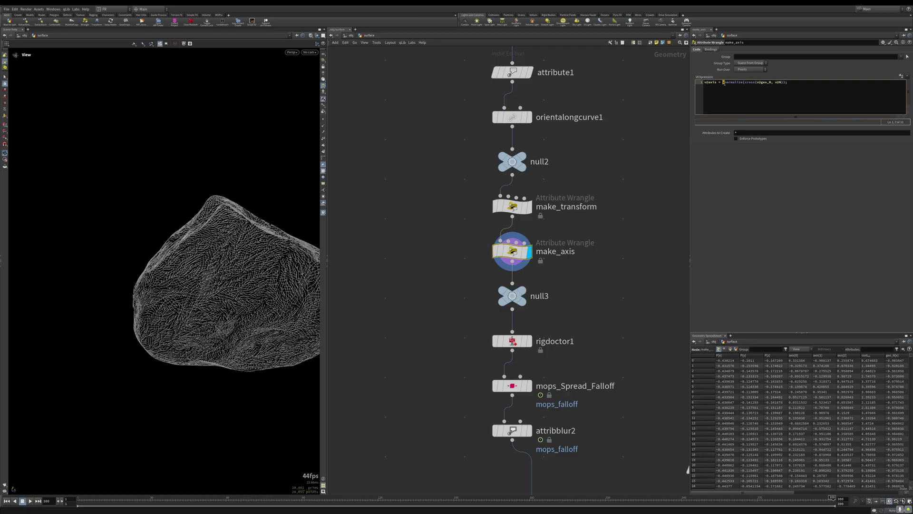
# - Display null3 and rigdoctor1 in turn and examine the Rig Doctor settings
pyautogui.moveTo(579, 298); pyautogui.dragTo(582, 215, button='middle')
pyautogui.click(525, 207)
pyautogui.moveTo(525, 206); pyautogui.dragTo(506, 149, button='middle')
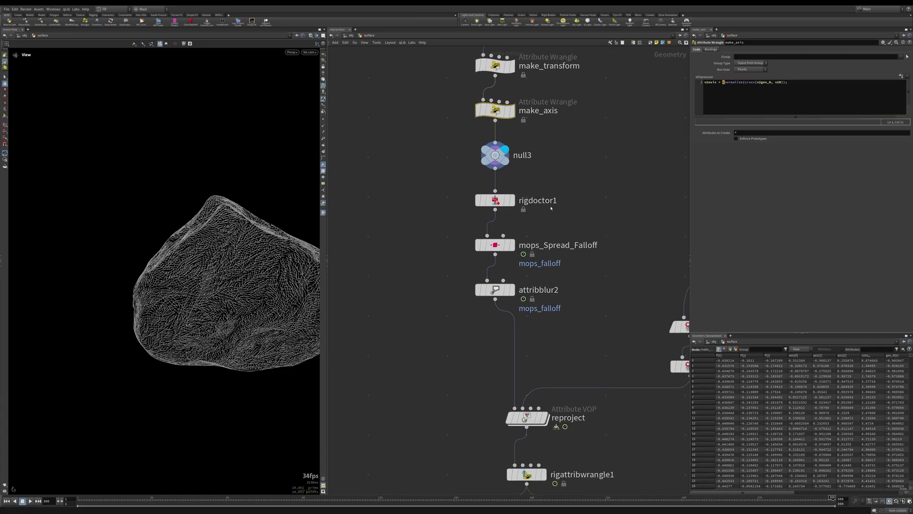
pyautogui.click(473, 200)
pyautogui.moveTo(547, 205); pyautogui.dragTo(564, 222, button='middle')
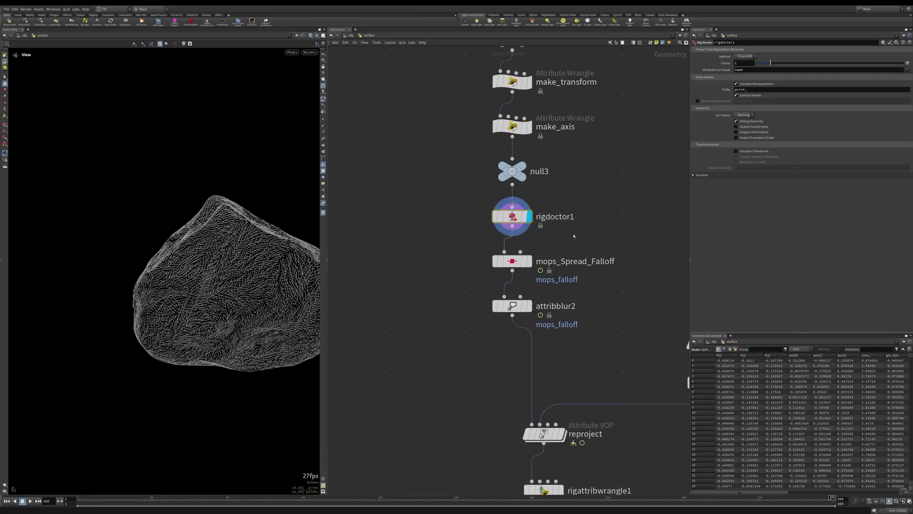
pyautogui.moveTo(565, 222)
pyautogui.moveTo(578, 226); pyautogui.dragTo(556, 147, button='middle')
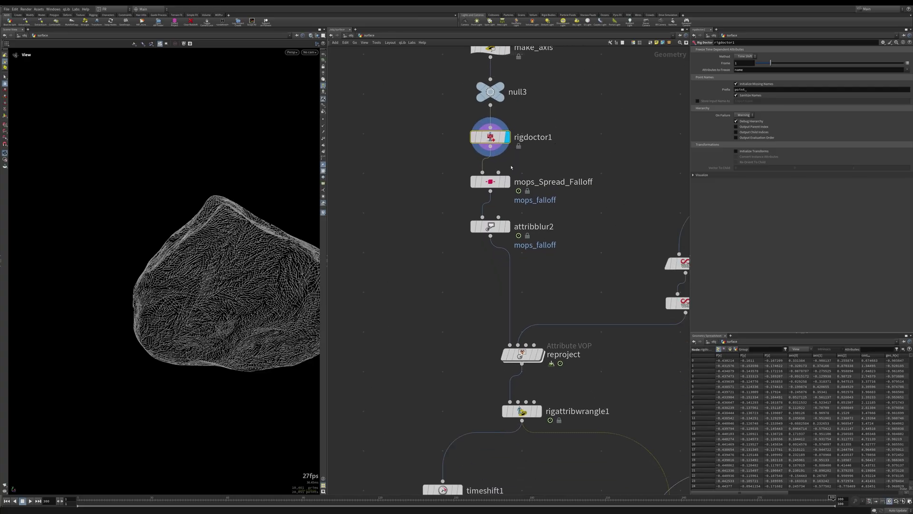
# - Display mops_Spread_Falloff and run through the timeline to watch the falloff spread over the rock's curves
pyautogui.click(493, 189)
pyautogui.moveTo(233, 281); pyautogui.dragTo(182, 289)
pyautogui.press('Up')
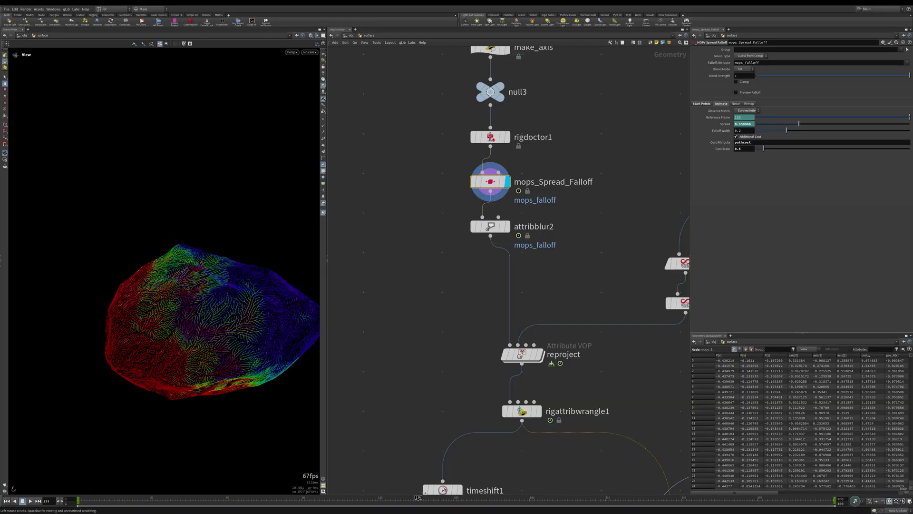
pyautogui.moveTo(708, 478); pyautogui.dragTo(76, 478)
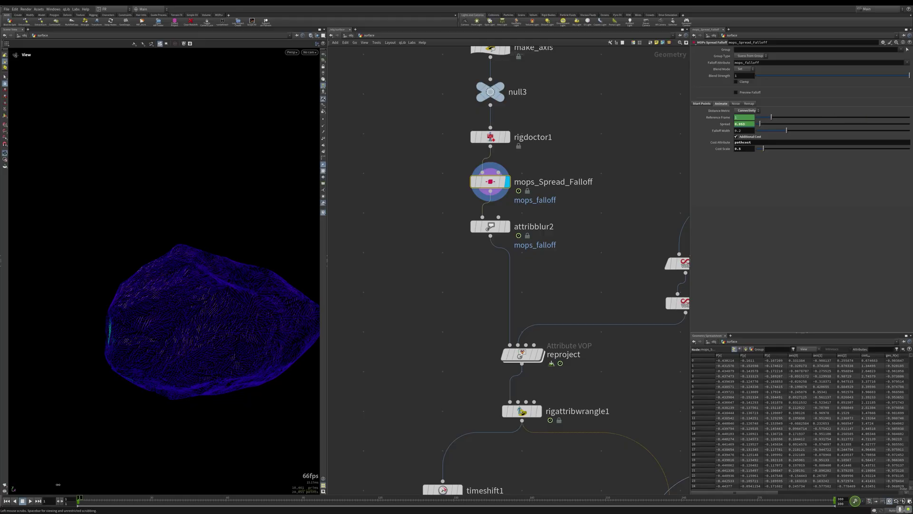
# - Display attribblur2 to view the blurred mops_falloff partway through the animation
pyautogui.click(508, 229)
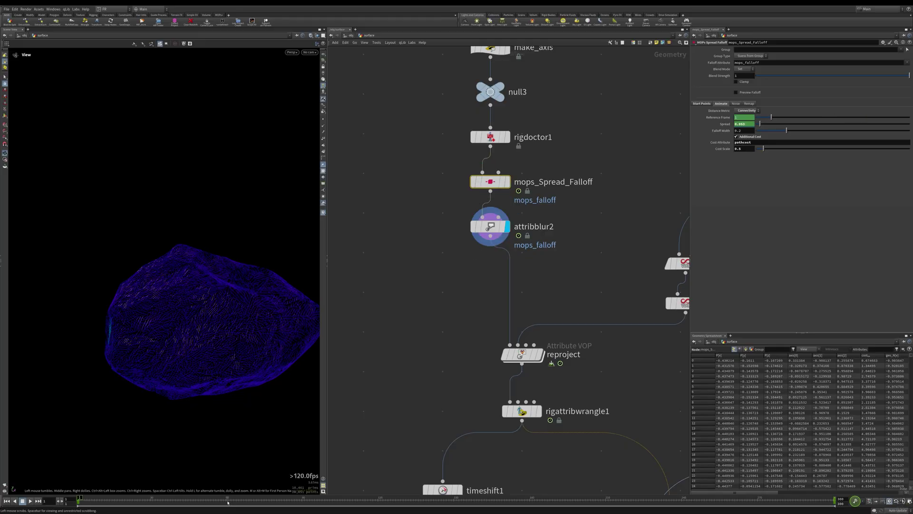
pyautogui.click(473, 229)
pyautogui.click(474, 229)
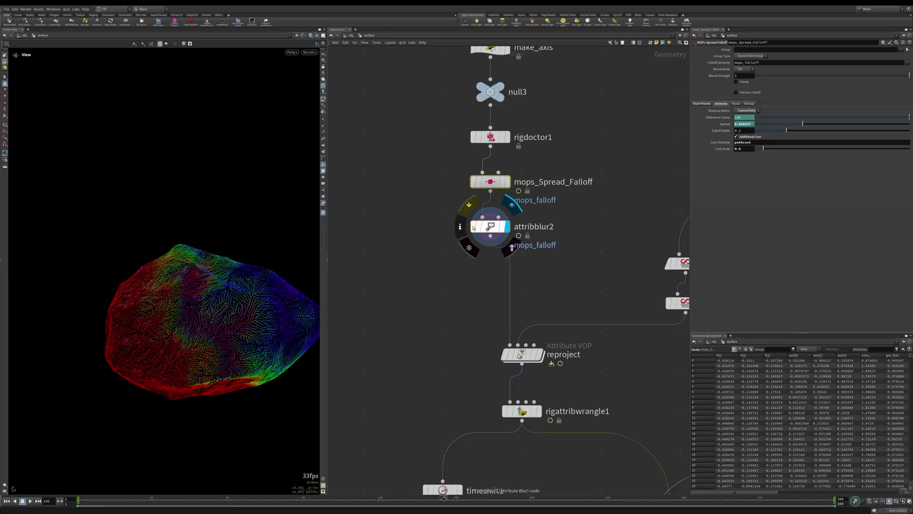
# - Follow the rock branch from subdivide1 through vdbfrompolygons1 and display vdbreshapesdf1's offset volume
pyautogui.moveTo(470, 317); pyautogui.dragTo(417, 229, button='middle')
pyautogui.scroll(-10, 566, 272)
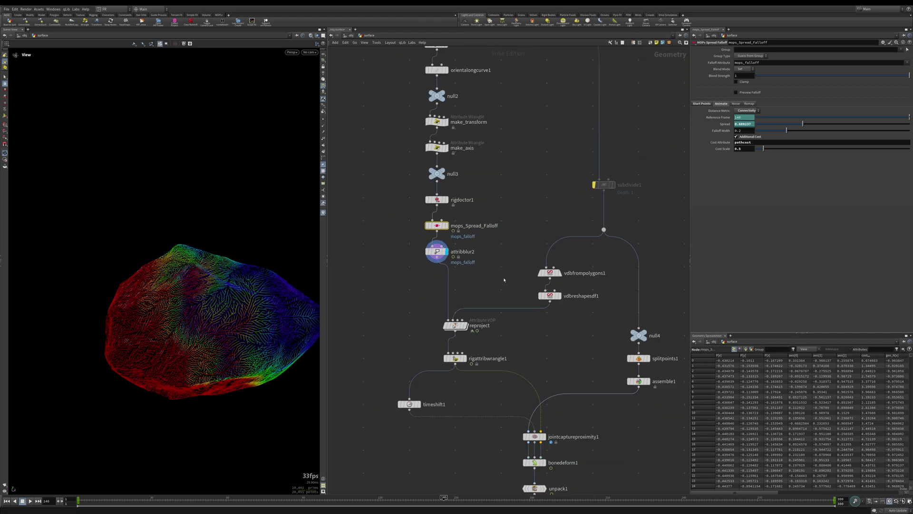
pyautogui.scroll(5, 552, 392)
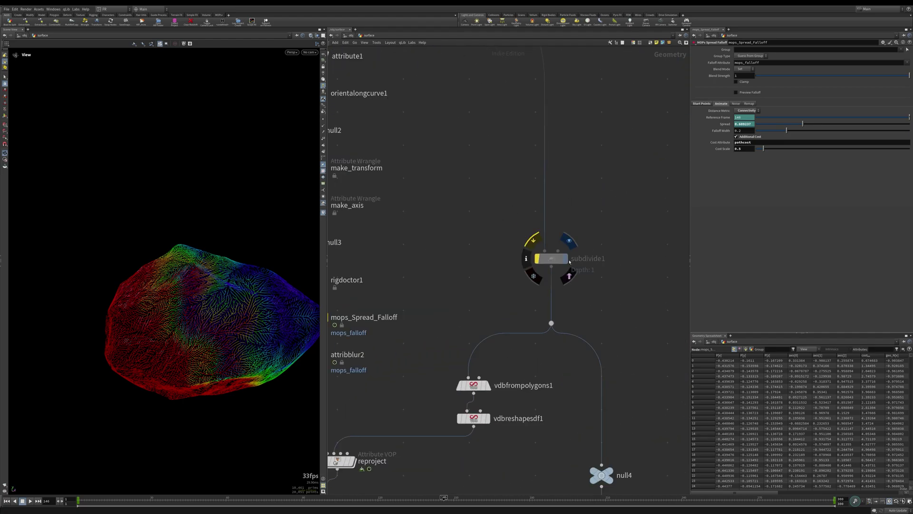
pyautogui.click(565, 258)
pyautogui.moveTo(580, 309); pyautogui.dragTo(622, 265, button='middle')
pyautogui.moveTo(565, 325); pyautogui.dragTo(570, 261, button='middle')
pyautogui.click(563, 288)
pyautogui.moveTo(582, 314); pyautogui.dragTo(531, 284)
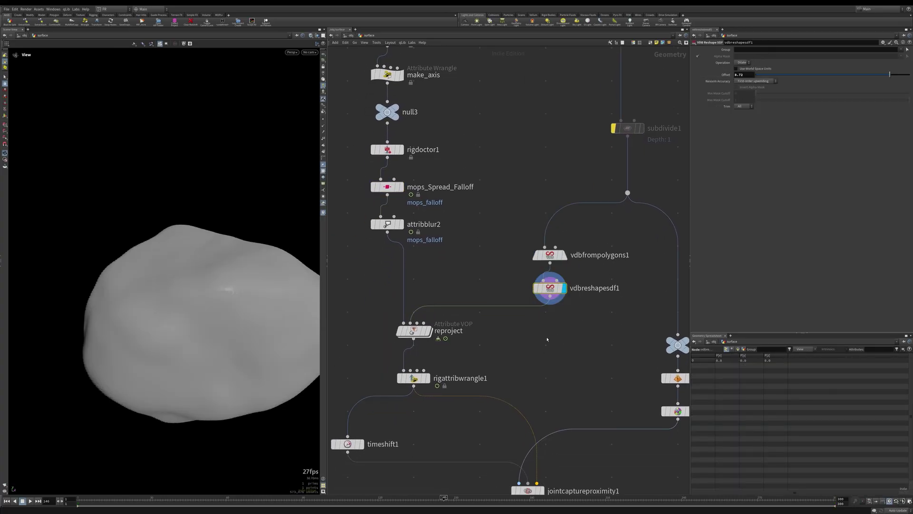
# - Display attribblur2, select reproject and play the animation, finishing on the first frame
pyautogui.moveTo(527, 349); pyautogui.dragTo(588, 317, button='middle')
pyautogui.scroll(2, 494, 290)
pyautogui.click(462, 191)
pyautogui.click(490, 298)
pyautogui.moveTo(536, 321); pyautogui.dragTo(416, 281)
pyautogui.moveTo(417, 280); pyautogui.dragTo(412, 302, button='middle')
pyautogui.moveTo(249, 311)
pyautogui.mouseDown()
pyautogui.moveTo(281, 324)
pyautogui.moveTo(235, 323)
pyautogui.mouseUp()
pyautogui.hotkey('ctrl', 'Up')
pyautogui.press('Up')
pyautogui.hotkey('ctrl', 'Up')
# - Display attribblur2, reproject and vdbreshapesdf1 in turn to compare the curves with the enlarged volume
pyautogui.click(453, 196)
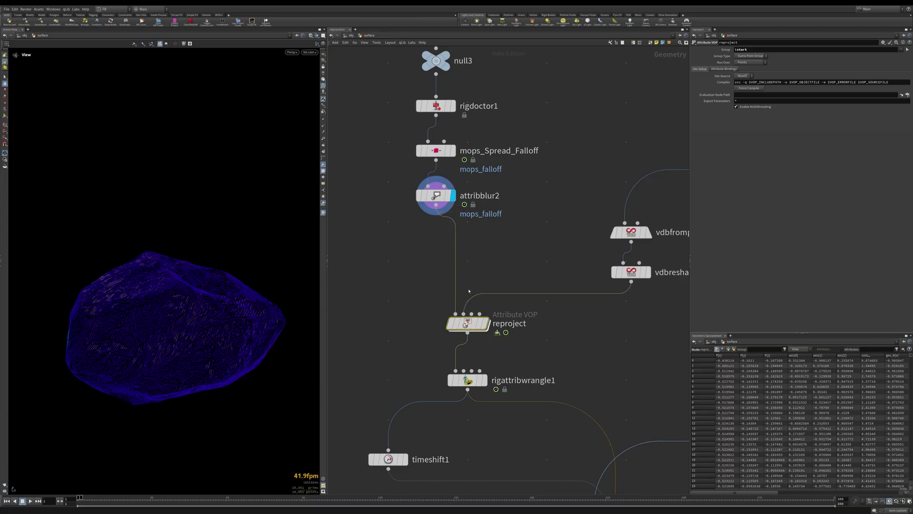
pyautogui.click(484, 323)
pyautogui.moveTo(656, 297); pyautogui.dragTo(620, 294, button='middle')
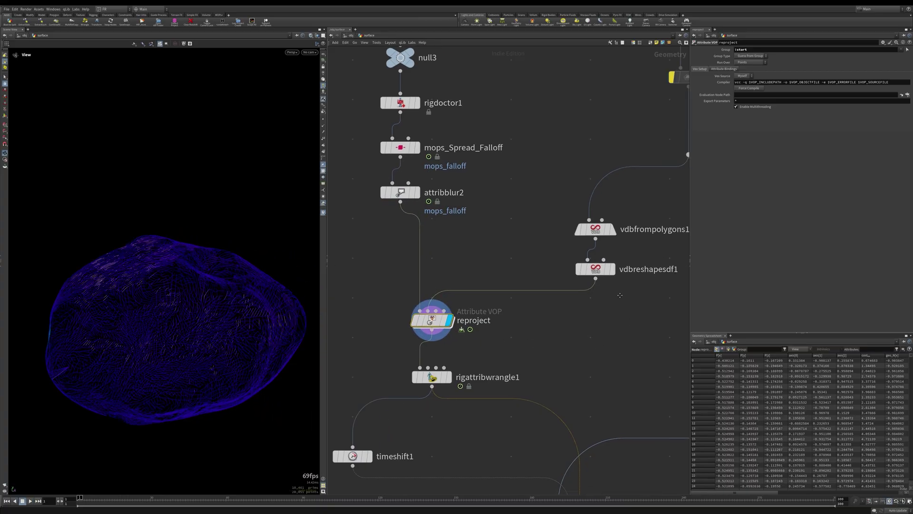
pyautogui.click(612, 270)
pyautogui.click(592, 276)
pyautogui.moveTo(481, 339); pyautogui.dragTo(537, 328, button='middle')
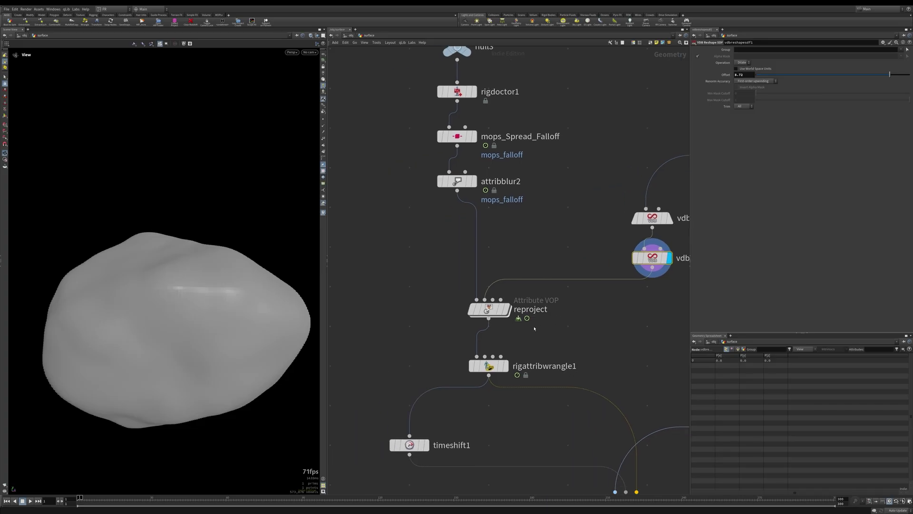
# - Display reproject again, play the animation to watch the curves settle onto the rock, and return to the first frame
pyautogui.click(505, 309)
pyautogui.click(488, 310)
pyautogui.press('Up')
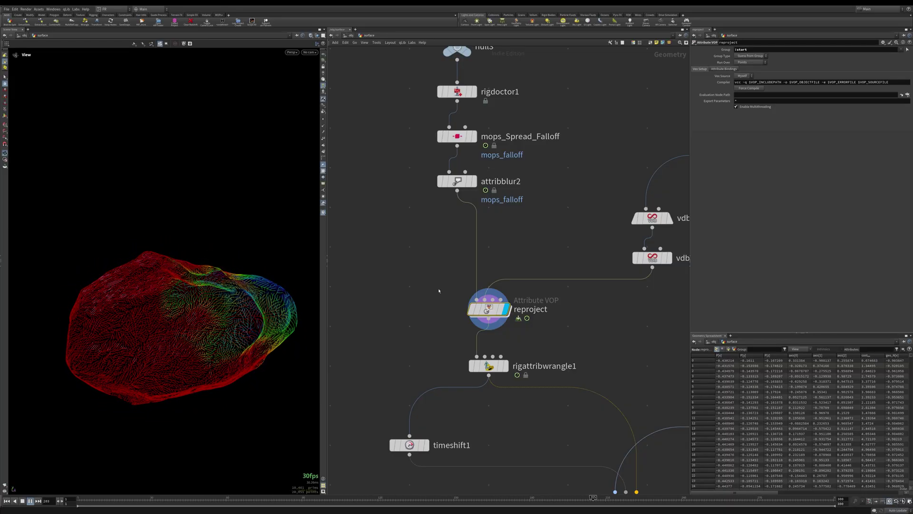
pyautogui.hotkey('ctrl', 'Up')
# - Enter the reproject VOP network and examine the volume gradient, volume sample and negate1 nodes
pyautogui.press('Return')
pyautogui.scroll(6, 471, 289)
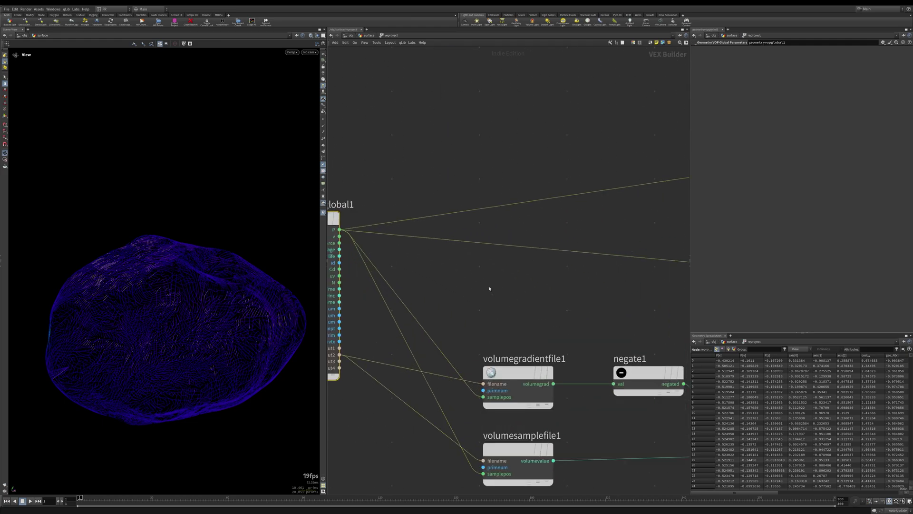
pyautogui.moveTo(550, 252); pyautogui.dragTo(486, 325)
pyautogui.moveTo(578, 365); pyautogui.dragTo(527, 315, button='middle')
pyautogui.moveTo(527, 316); pyautogui.dragTo(535, 226)
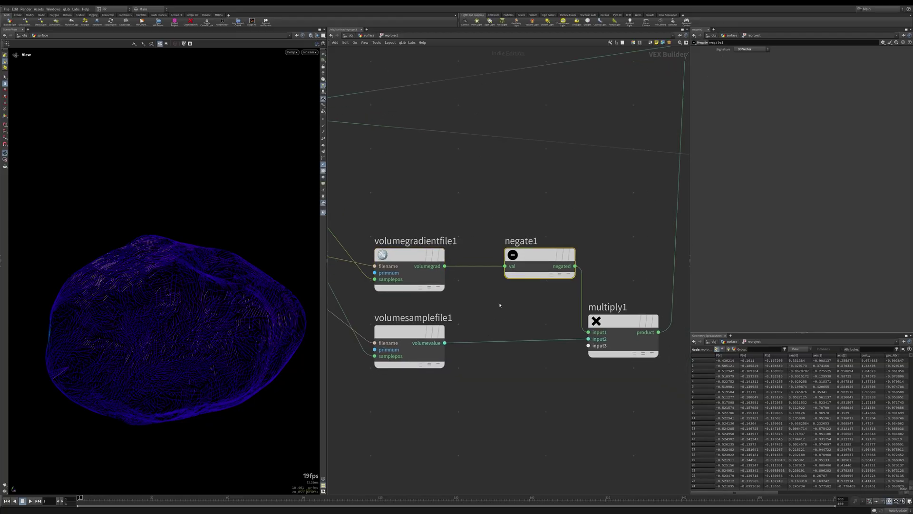
# - Inspect multiply1 and add1 to trace how the projection offset is computed and added to the point position
pyautogui.moveTo(496, 308); pyautogui.dragTo(407, 321)
pyautogui.moveTo(537, 390); pyautogui.dragTo(430, 412, button='middle')
pyautogui.moveTo(518, 419); pyautogui.dragTo(499, 344)
pyautogui.scroll(-5, 509, 291)
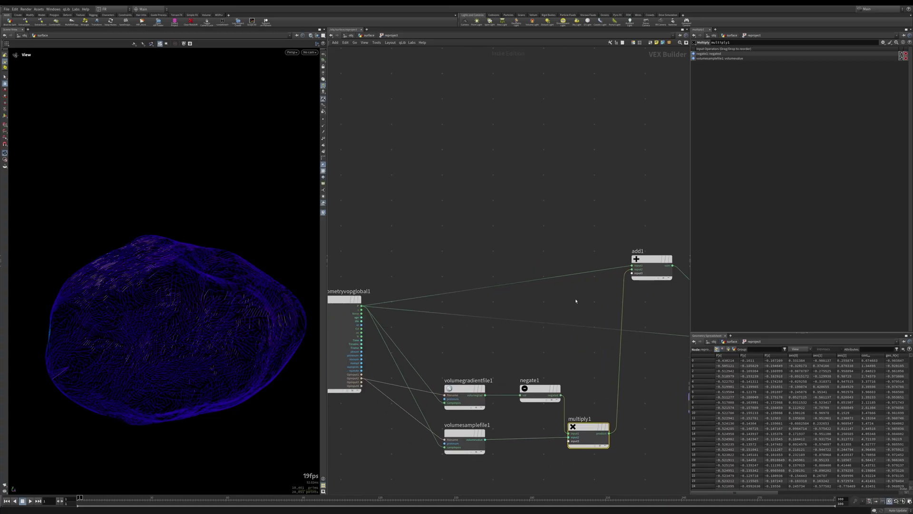
pyautogui.moveTo(536, 300); pyautogui.dragTo(490, 308, button='middle')
pyautogui.moveTo(637, 305); pyautogui.dragTo(592, 321)
pyautogui.moveTo(470, 319); pyautogui.dragTo(499, 306, button='middle')
pyautogui.moveTo(611, 315); pyautogui.dragTo(503, 298, button='middle')
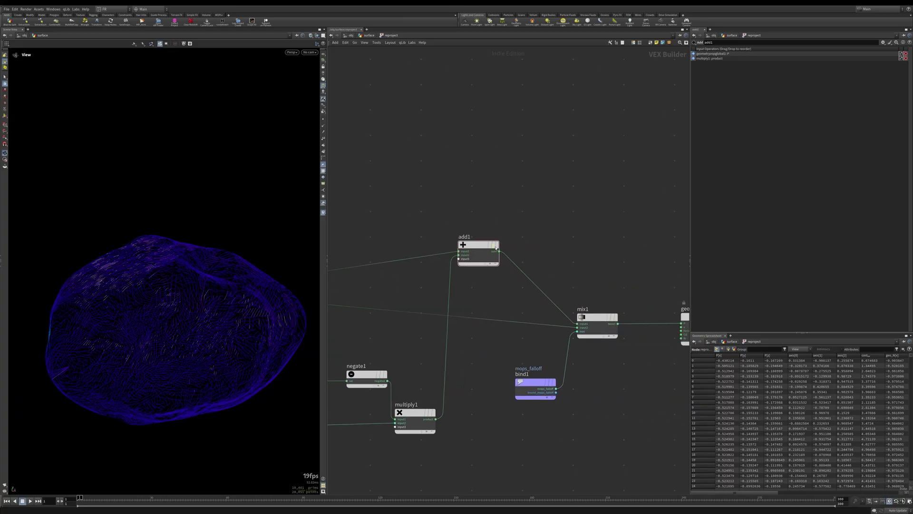
# - Inspect mix1 and the mops_falloff bind that drives it, and return to the surface network
pyautogui.click(588, 318)
pyautogui.moveTo(595, 388); pyautogui.dragTo(554, 361, button='middle')
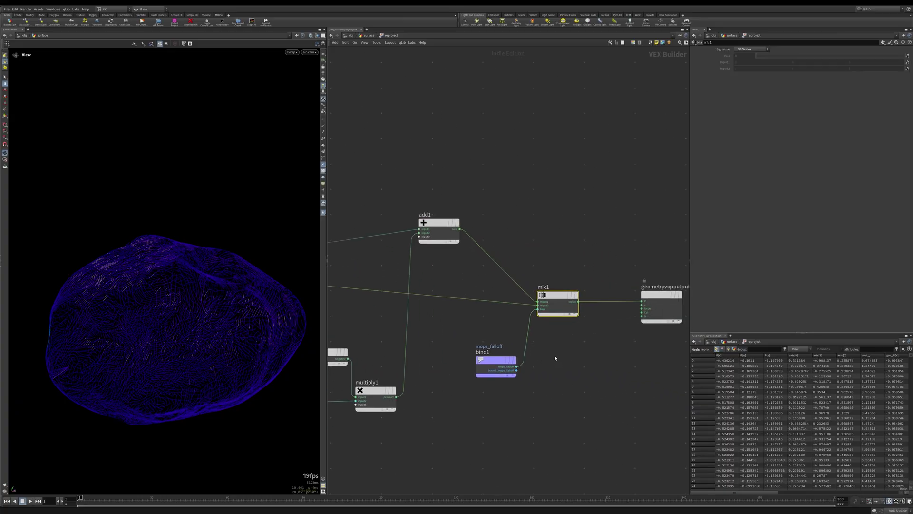
pyautogui.click(500, 362)
pyautogui.press('u')
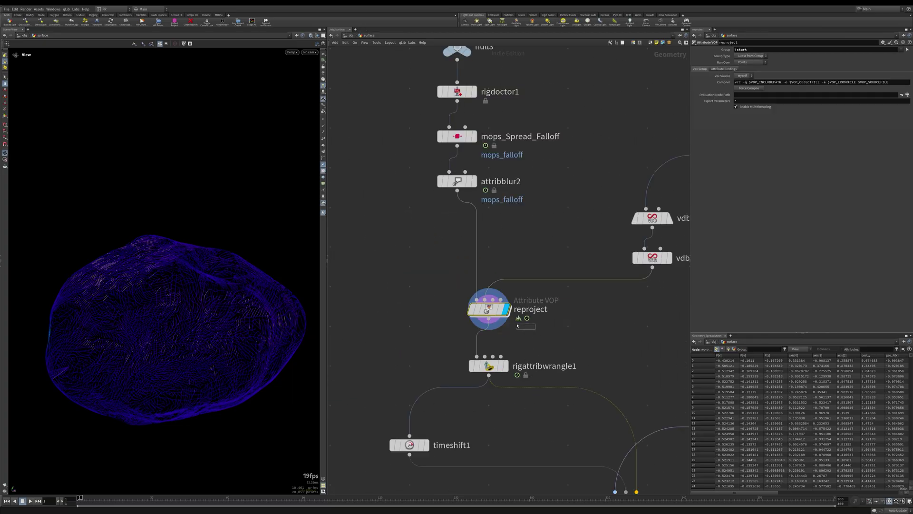
# - Go to the first frame, display rigattribwrangle1 and read its angle and scale ramps and prerotate and prescale code
pyautogui.moveTo(125, 497); pyautogui.dragTo(76, 497)
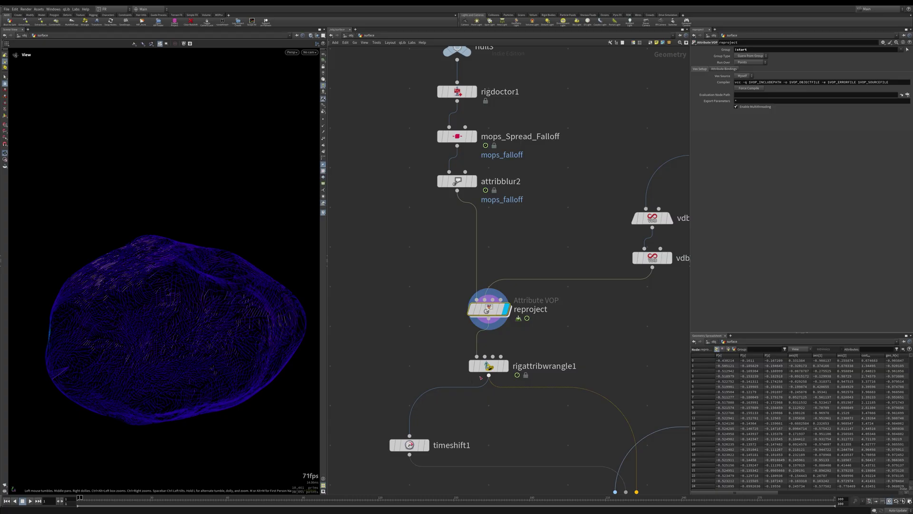
pyautogui.click(503, 370)
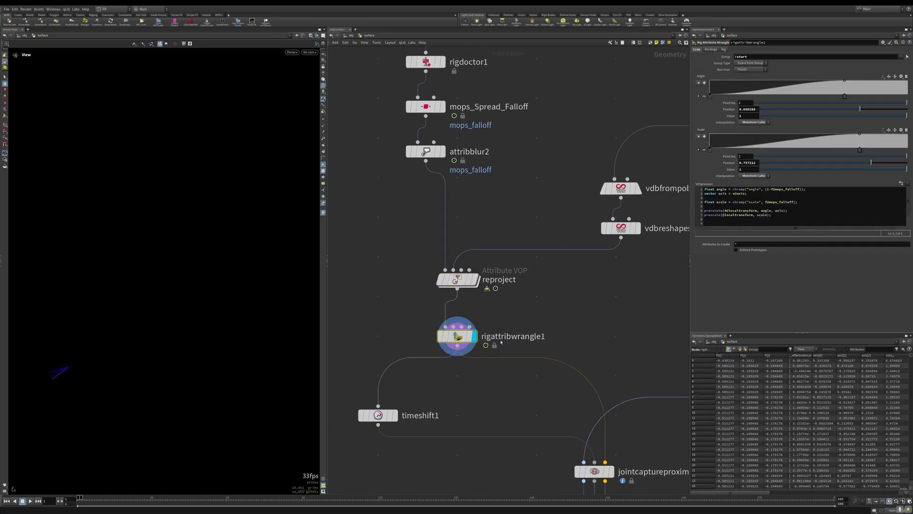
pyautogui.click(712, 211)
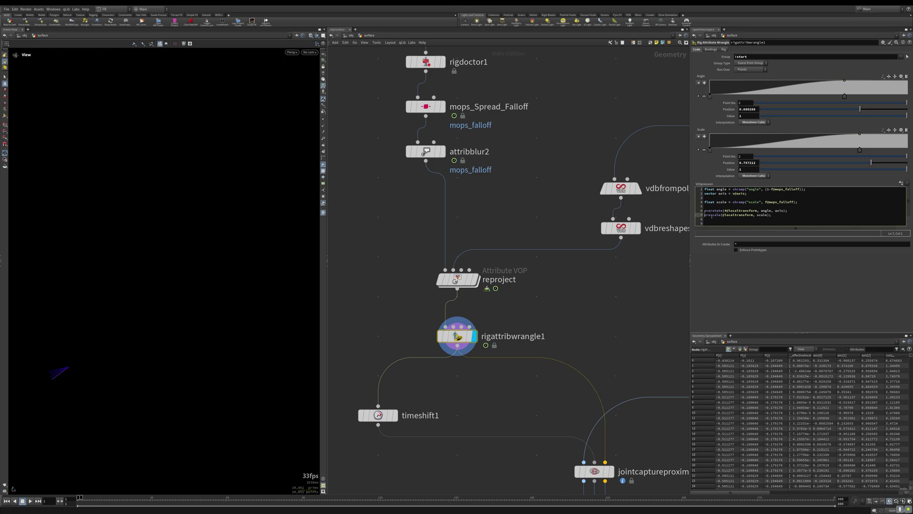
pyautogui.moveTo(587, 338); pyautogui.dragTo(589, 310, button='middle')
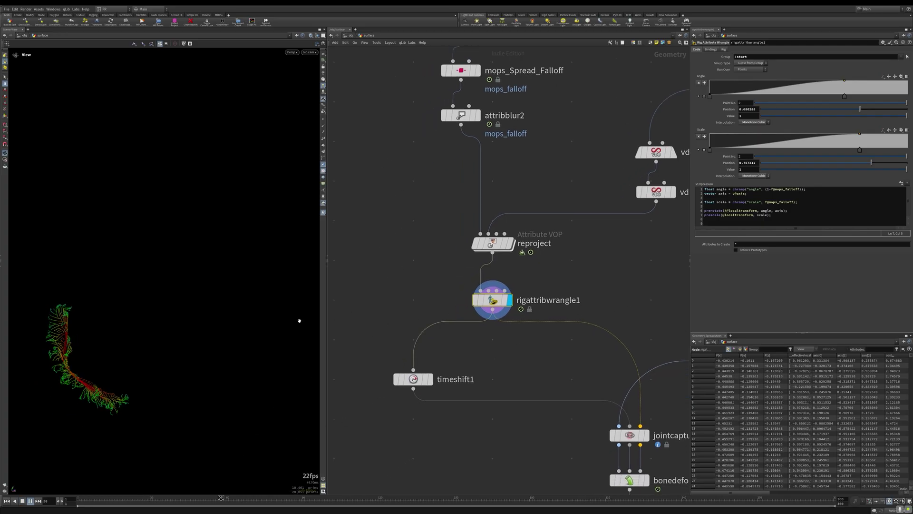
# - Play rigattribwrangle1's growth animation, bypass the reproject node and orbit around the unfolding curves to inspect them
pyautogui.keyDown('alt'); pyautogui.moveTo(159, 364); pyautogui.dragTo(214, 354); pyautogui.keyUp('alt')
pyautogui.press('Up')
pyautogui.click(474, 246)
pyautogui.click(475, 246)
pyautogui.click(475, 246)
pyautogui.moveTo(242, 350)
pyautogui.mouseDown()
pyautogui.moveTo(264, 336)
pyautogui.moveTo(190, 347)
pyautogui.moveTo(176, 339)
pyautogui.moveTo(184, 358)
pyautogui.mouseUp()
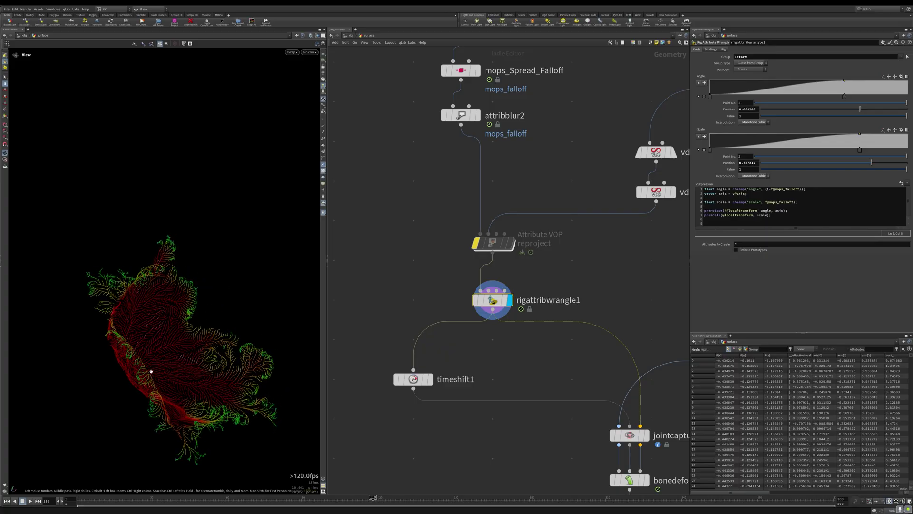
# - Re-enable the reproject node and play rigattribwrangle1's growth animation, orbiting around the reprojected curves
pyautogui.moveTo(143, 380); pyautogui.dragTo(406, 280)
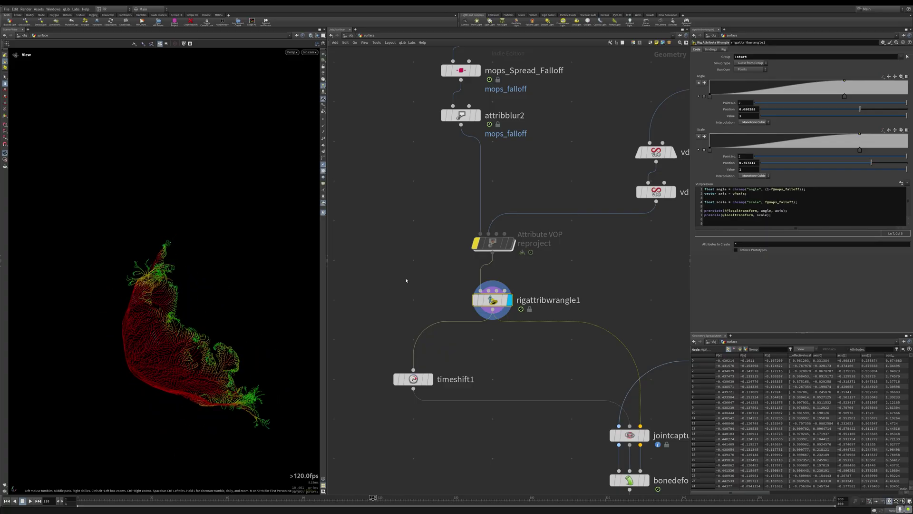
pyautogui.click(475, 243)
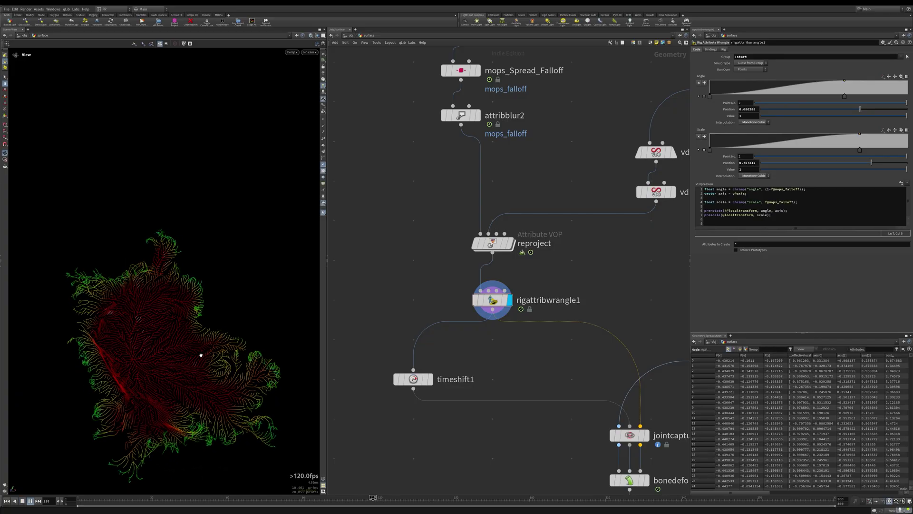
pyautogui.moveTo(247, 356); pyautogui.dragTo(215, 341, button='middle')
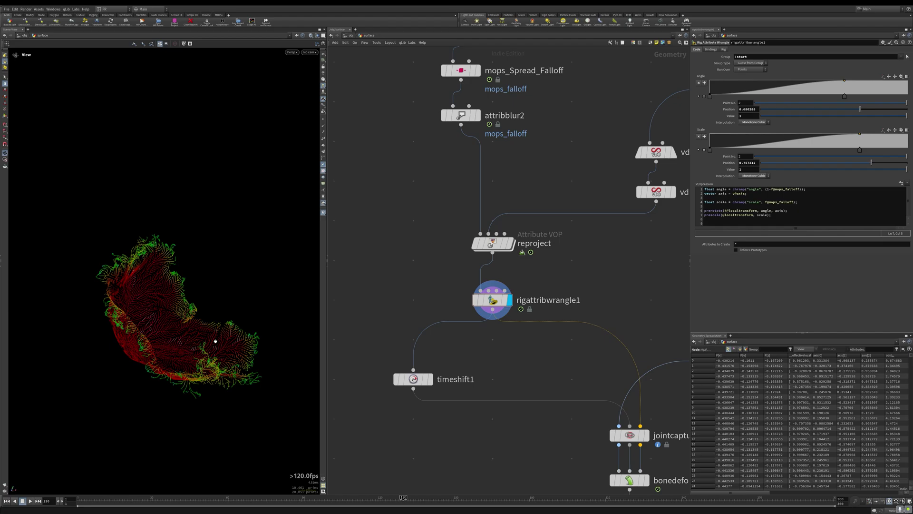
pyautogui.press('Up')
pyautogui.moveTo(146, 324); pyautogui.dragTo(217, 349)
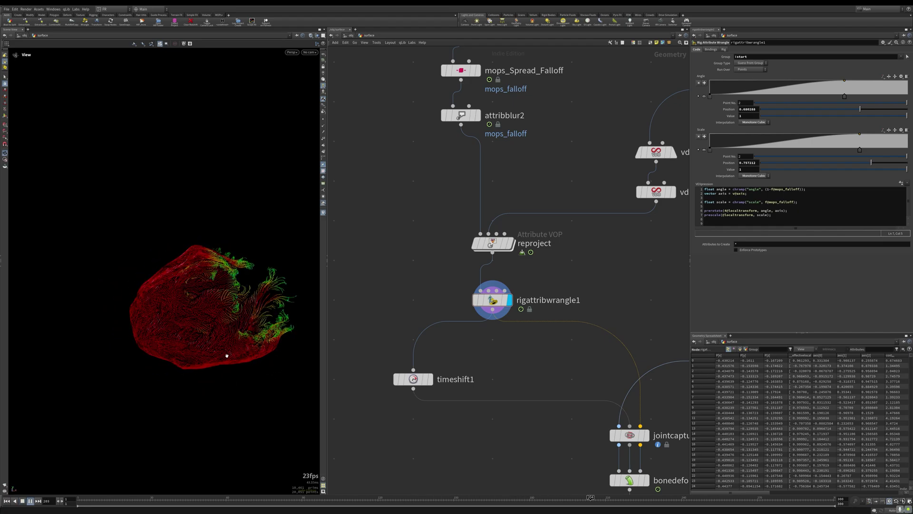
pyautogui.moveTo(283, 312); pyautogui.dragTo(204, 319)
# - Go to the first frame, display timeshift1 and orbit around its time-shifted curves
pyautogui.hotkey('ctrl', 'Up')
pyautogui.click(431, 379)
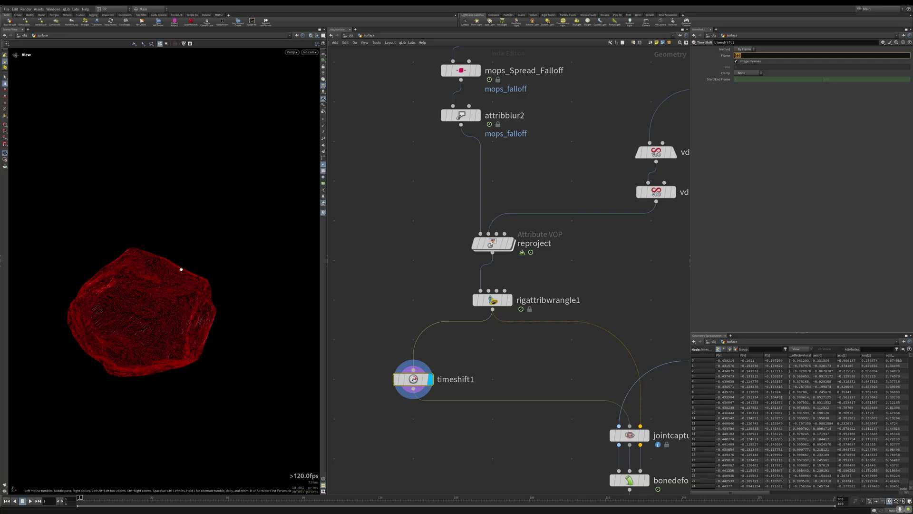
pyautogui.moveTo(177, 271); pyautogui.dragTo(158, 302)
pyautogui.moveTo(152, 262); pyautogui.dragTo(184, 299)
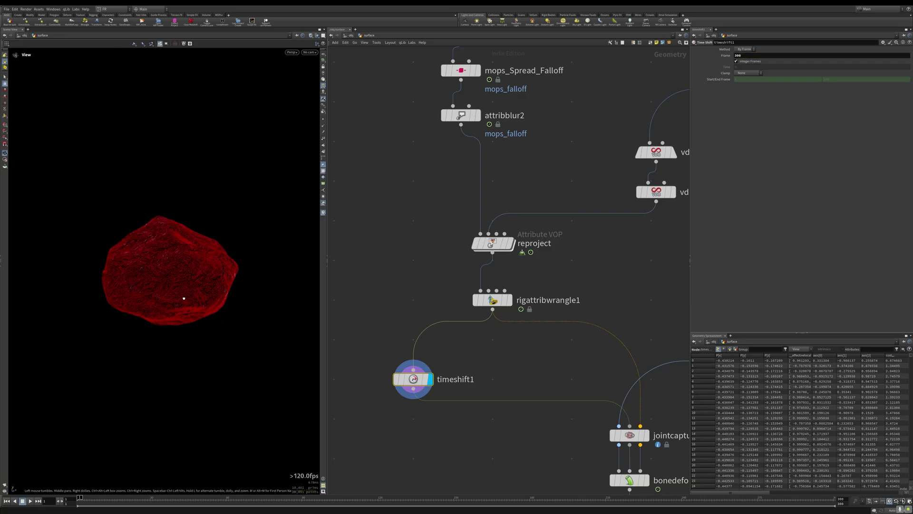
# - Follow the rock geometry branch beside the VDB nodes to null4 and select that node
pyautogui.scroll(-3, 550, 364)
pyautogui.moveTo(550, 364); pyautogui.dragTo(479, 285, button='middle')
pyautogui.moveTo(484, 361); pyautogui.dragTo(462, 381, button='middle')
pyautogui.moveTo(634, 325); pyautogui.dragTo(596, 360, button='middle')
pyautogui.scroll(3, 604, 314)
pyautogui.click(595, 226)
pyautogui.moveTo(655, 216); pyautogui.dragTo(605, 258, button='middle')
pyautogui.moveTo(610, 246); pyautogui.dragTo(514, 293)
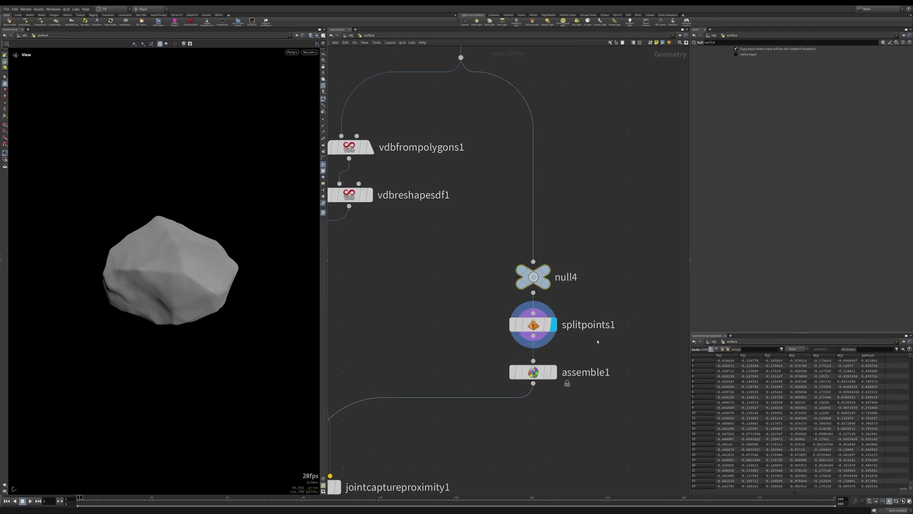
# - Display splitpoints1 and examine the rock's split mesh up close in wireframe and shaded mode
pyautogui.click(553, 324)
pyautogui.moveTo(189, 279); pyautogui.dragTo(226, 231)
pyautogui.moveTo(227, 230); pyautogui.dragTo(223, 253, button='right')
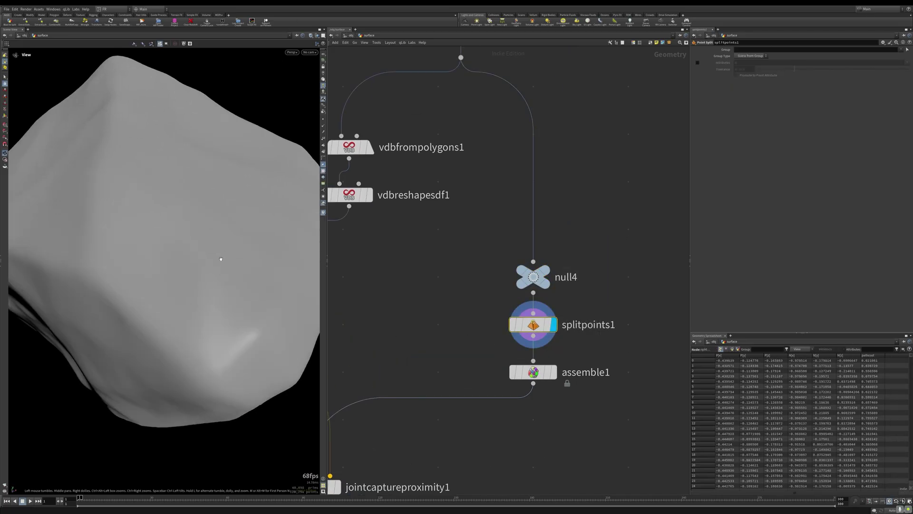
pyautogui.press('w')
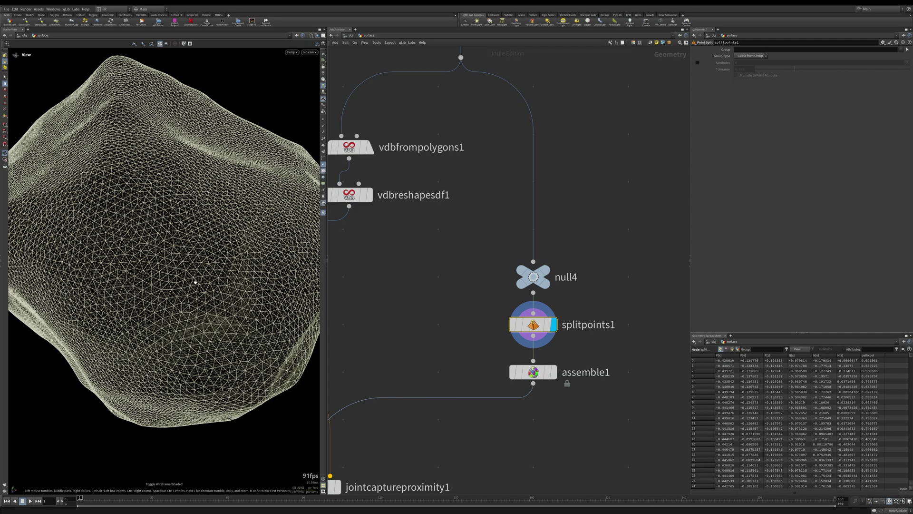
pyautogui.press('w')
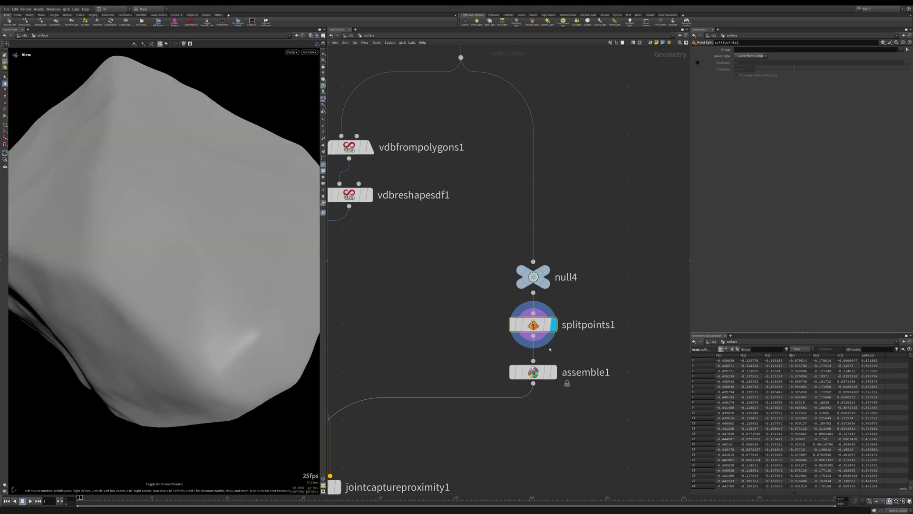
# - Display assemble1, check its packed primitive settings and follow its output to jointcaptureproximity1
pyautogui.click(553, 372)
pyautogui.click(538, 373)
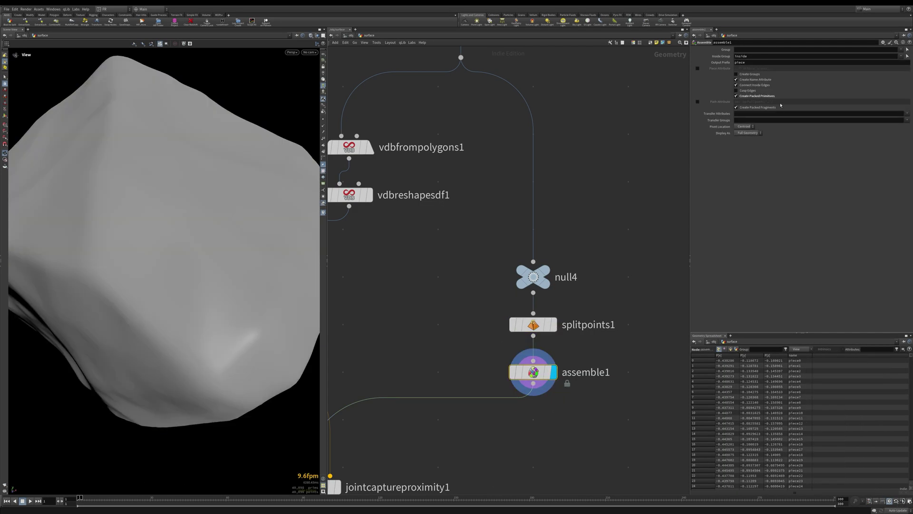
pyautogui.moveTo(466, 413); pyautogui.dragTo(567, 285, button='middle')
pyautogui.moveTo(412, 352); pyautogui.dragTo(466, 332, button='middle')
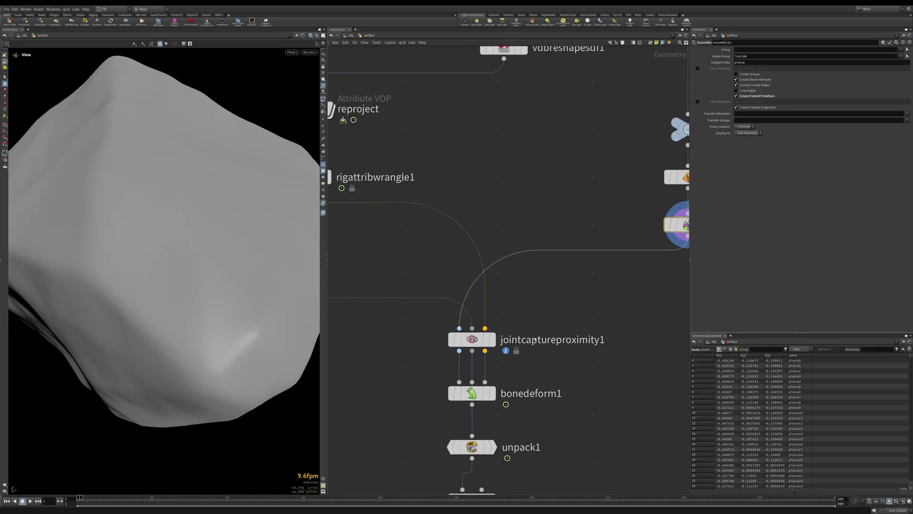
# - Display timeshift1 and trace how it and rigattribwrangle1 connect to jointcaptureproximity1
pyautogui.moveTo(529, 363); pyautogui.dragTo(594, 358, button='middle')
pyautogui.scroll(-1, 569, 333)
pyautogui.moveTo(455, 333); pyautogui.dragTo(500, 339, button='middle')
pyautogui.moveTo(417, 326); pyautogui.dragTo(469, 322, button='middle')
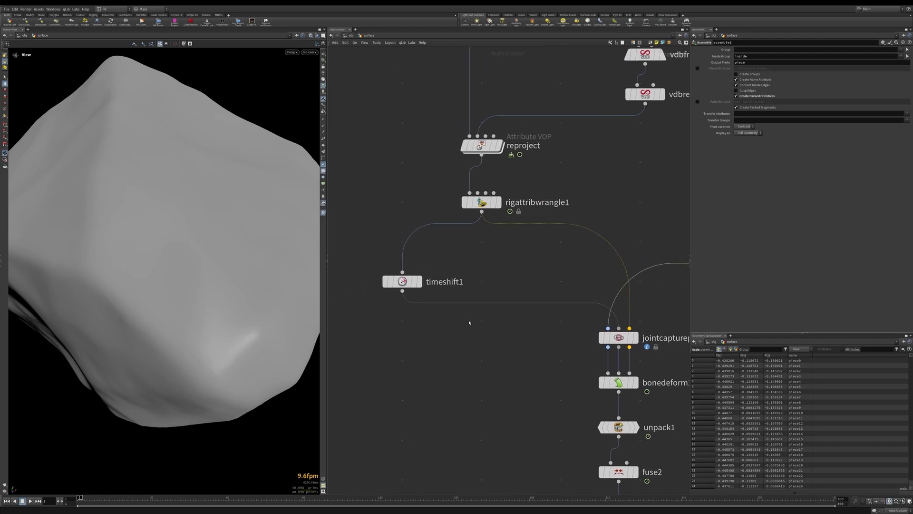
pyautogui.click(419, 283)
pyautogui.moveTo(443, 319); pyautogui.dragTo(388, 257)
pyautogui.moveTo(533, 343); pyautogui.dragTo(422, 325, button='middle')
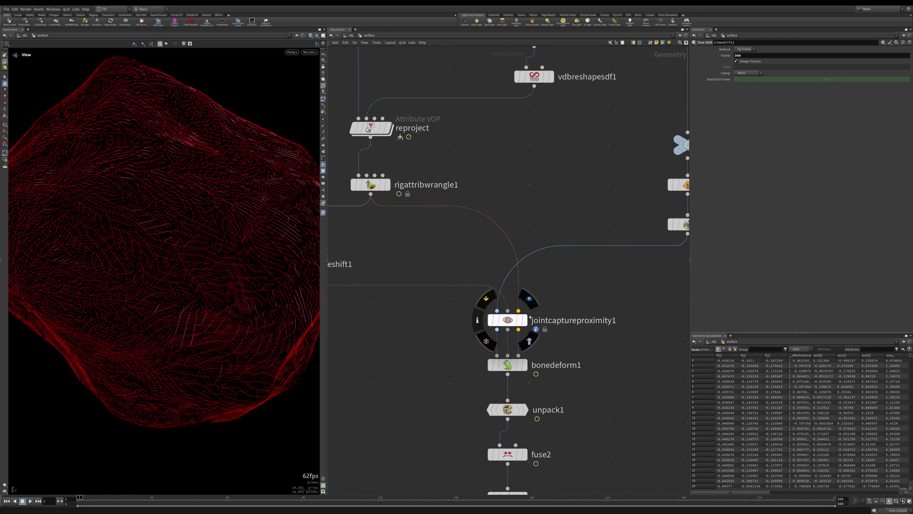
pyautogui.moveTo(402, 242); pyautogui.dragTo(435, 263, button='middle')
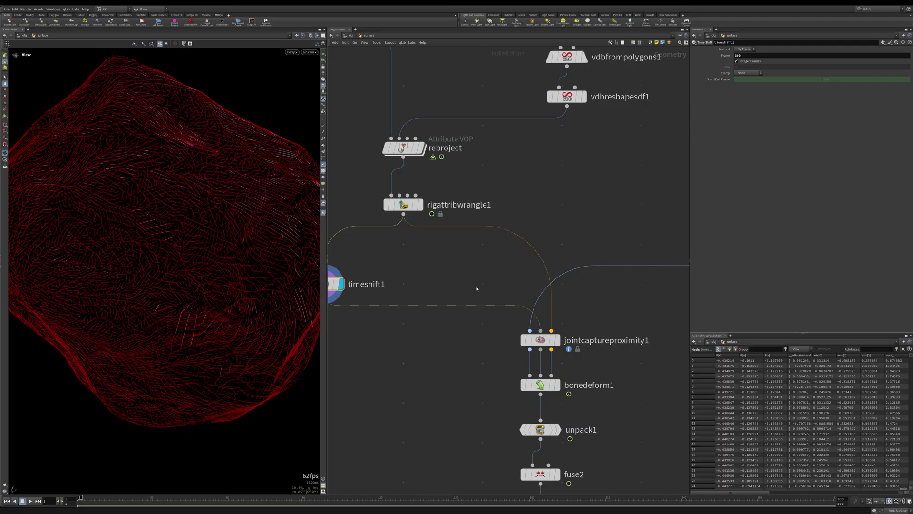
pyautogui.moveTo(476, 284); pyautogui.dragTo(468, 275, button='middle')
# - Display rigattribwrangle1 and advance the growth animation to around frame 120
pyautogui.click(420, 204)
pyautogui.click(378, 498)
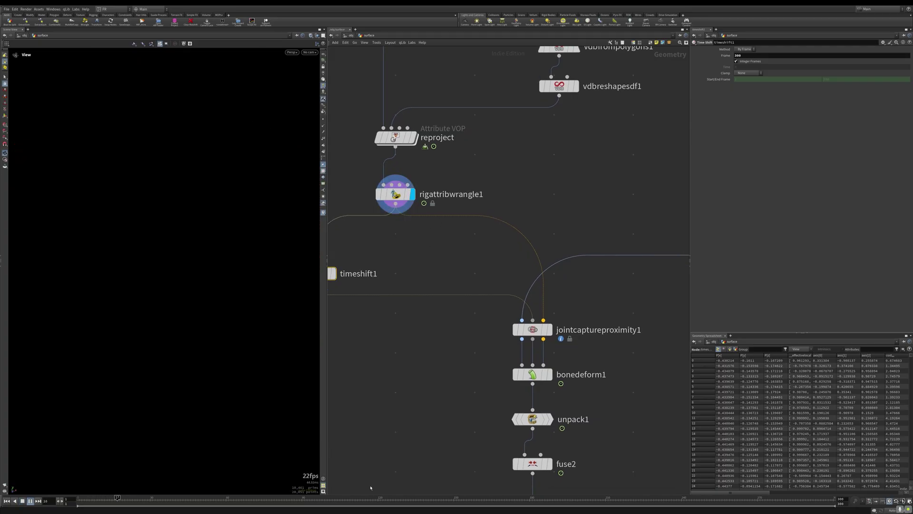
pyautogui.moveTo(485, 385); pyautogui.dragTo(466, 351, button='middle')
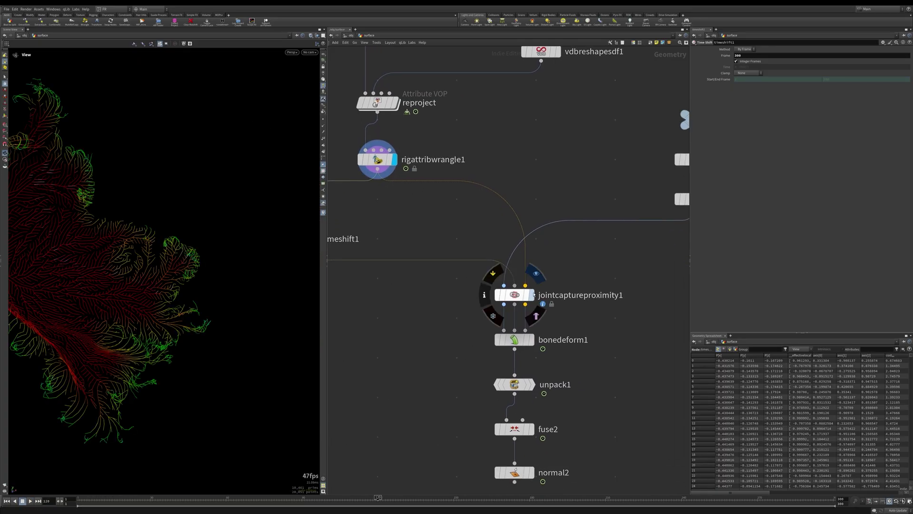
# - Display jointcaptureproximity1 and bonedeform1, and orbit around the deforming rock while the animation plays
pyautogui.click(530, 295)
pyautogui.scroll(-3, 221, 295)
pyautogui.moveTo(220, 295); pyautogui.dragTo(205, 322)
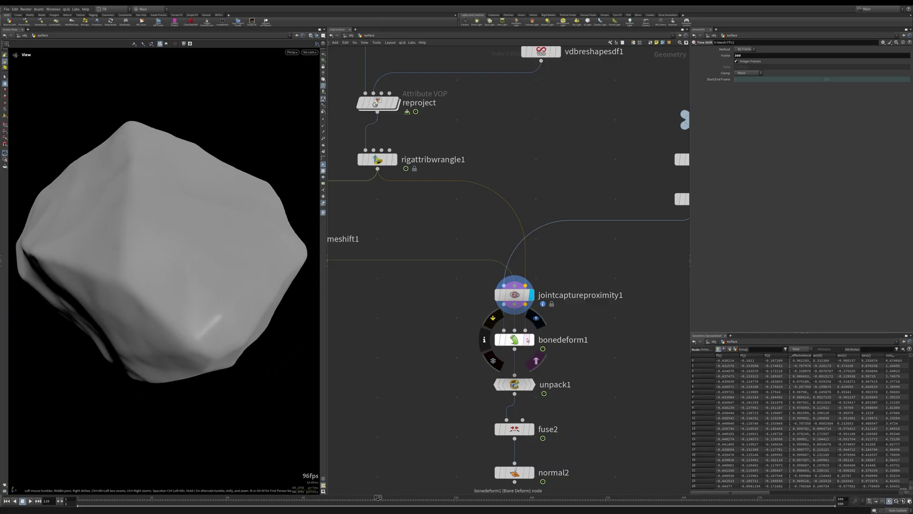
pyautogui.click(531, 339)
pyautogui.moveTo(127, 294); pyautogui.dragTo(261, 290)
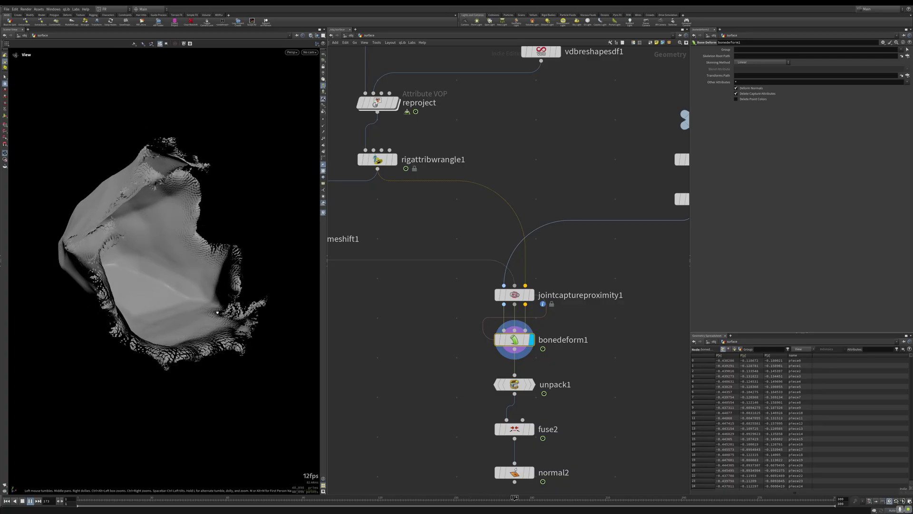
# - Step the display through unpack1, fuse2 and normal2, and inspect the final peeling rock surface
pyautogui.click(532, 384)
pyautogui.moveTo(535, 433); pyautogui.dragTo(515, 341, button='middle')
pyautogui.click(512, 337)
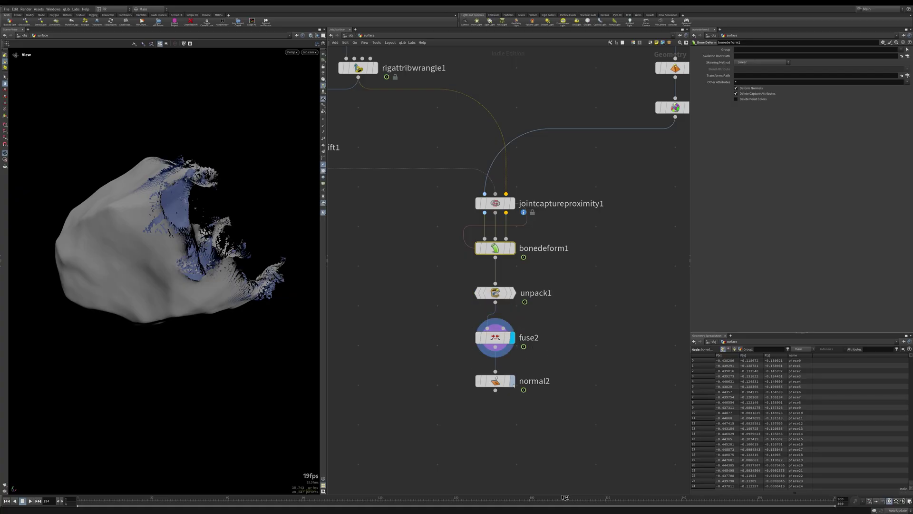
pyautogui.click(512, 381)
pyautogui.moveTo(550, 408); pyautogui.dragTo(480, 374)
pyautogui.moveTo(280, 315); pyautogui.dragTo(243, 320)
pyautogui.scroll(3, 222, 287)
pyautogui.press('Up')
pyautogui.press('Up')
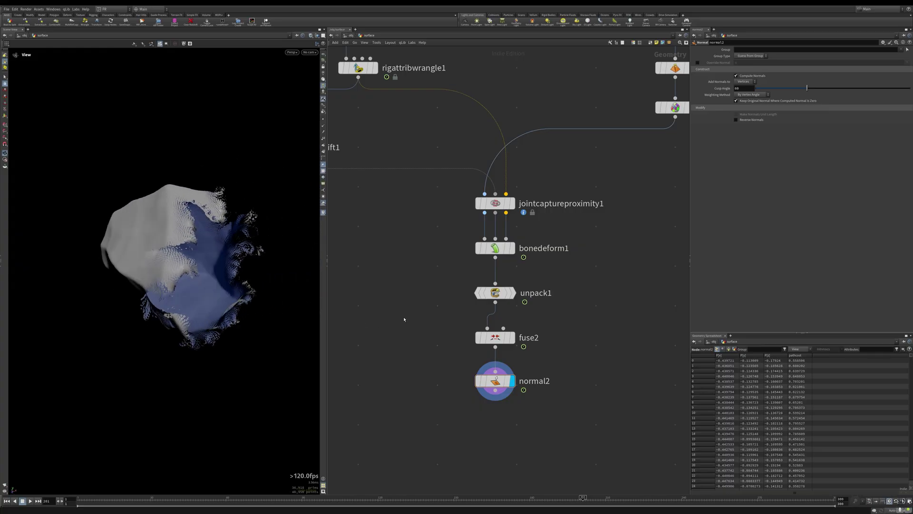
# - Return to the object level, enter fractured_geo and display testgeometry_pighead1
pyautogui.press('u')
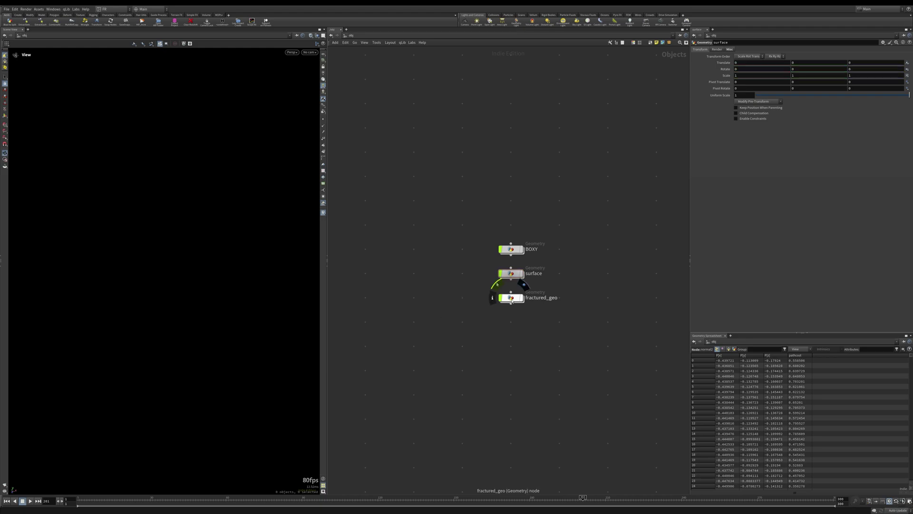
pyautogui.doubleClick(515, 298)
pyautogui.moveTo(557, 287); pyautogui.dragTo(573, 367, button='middle')
pyautogui.scroll(5, 527, 263)
pyautogui.click(525, 249)
pyautogui.moveTo(267, 259)
pyautogui.mouseDown()
pyautogui.moveTo(230, 265)
pyautogui.moveTo(228, 366)
pyautogui.moveTo(229, 290)
pyautogui.moveTo(367, 275)
pyautogui.mouseUp()
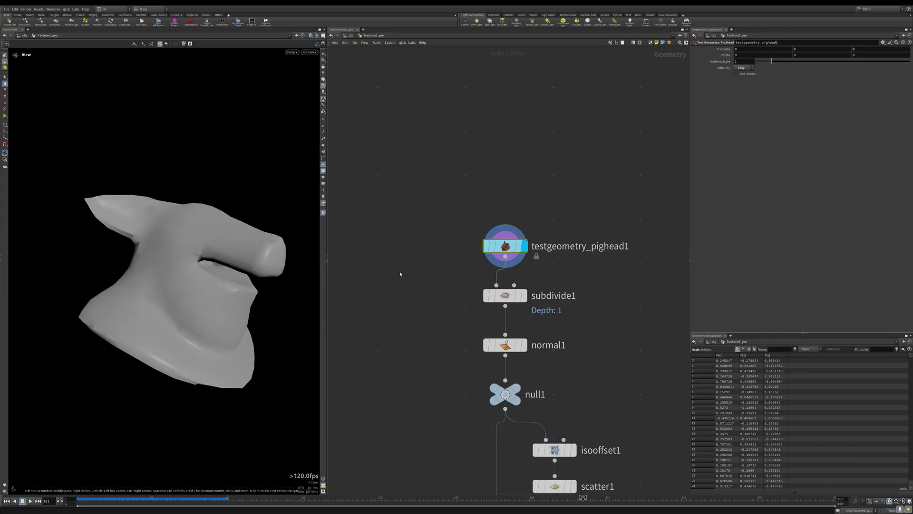
# - Step the display through subdivide1, normal1, isooffset1 and scatter1 to inspect the pig head's fracture preparation
pyautogui.click(524, 297)
pyautogui.click(524, 345)
pyautogui.scroll(-1, 565, 421)
pyautogui.moveTo(565, 420); pyautogui.dragTo(523, 277, button='middle')
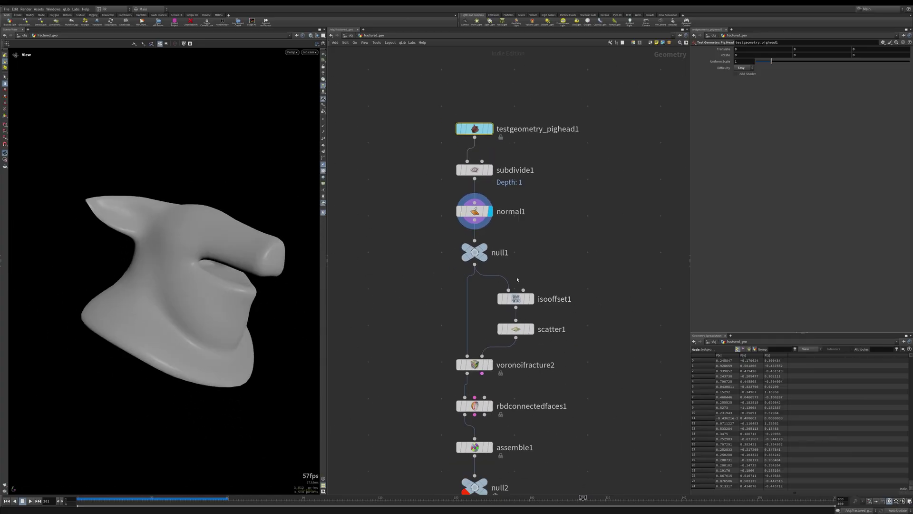
pyautogui.click(531, 299)
pyautogui.click(531, 329)
pyautogui.moveTo(531, 329); pyautogui.dragTo(544, 275, button='middle')
# - Try to display voronoifracture2, and show the fractured pig head at null2 instead
pyautogui.moveTo(505, 315)
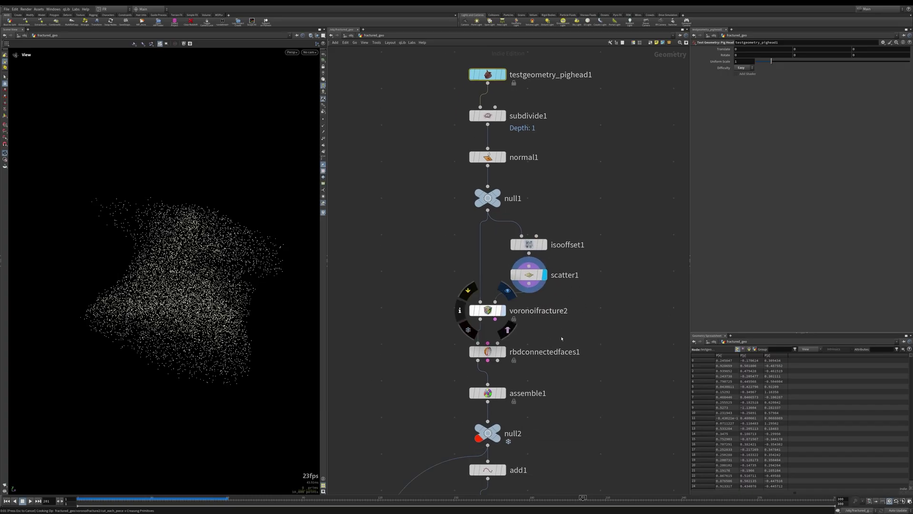
pyautogui.moveTo(544, 377); pyautogui.dragTo(544, 311, button='middle')
pyautogui.click(500, 360)
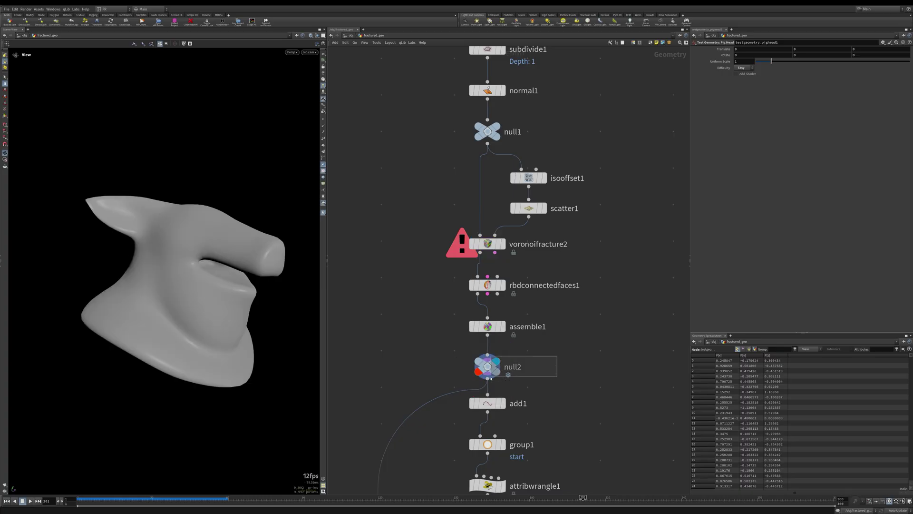
pyautogui.click(490, 376)
pyautogui.scroll(-3, 497, 362)
pyautogui.scroll(1, 505, 339)
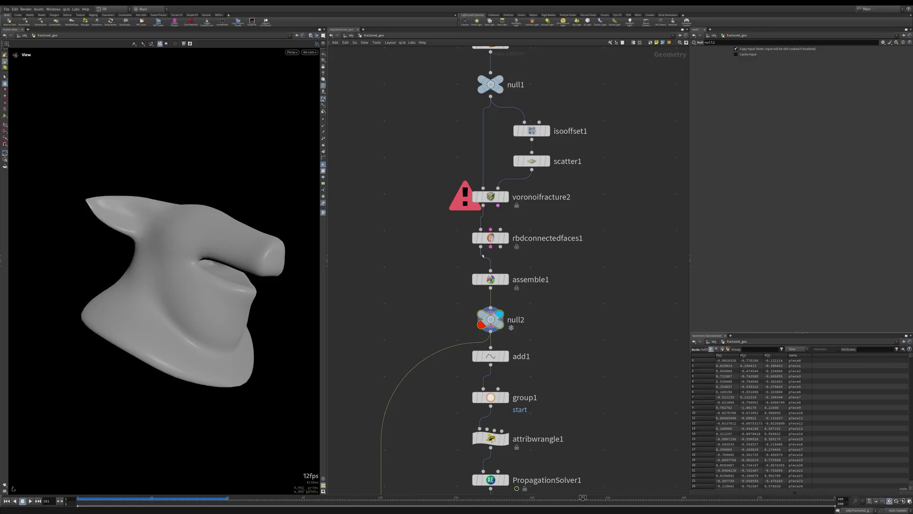
pyautogui.moveTo(491, 244)
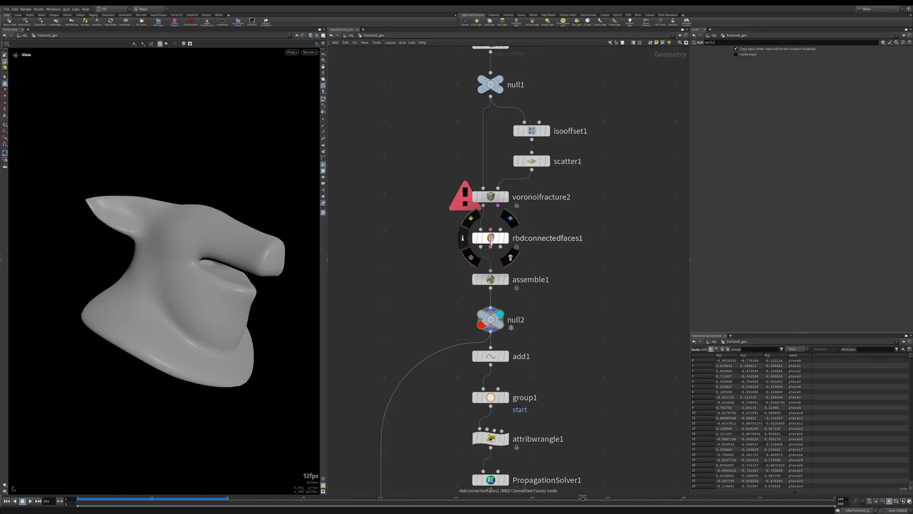
# - Display voronoifracture2 and switch the pig head's shading to wireframe
pyautogui.moveTo(579, 330); pyautogui.dragTo(575, 293, button='middle')
pyautogui.moveTo(523, 188)
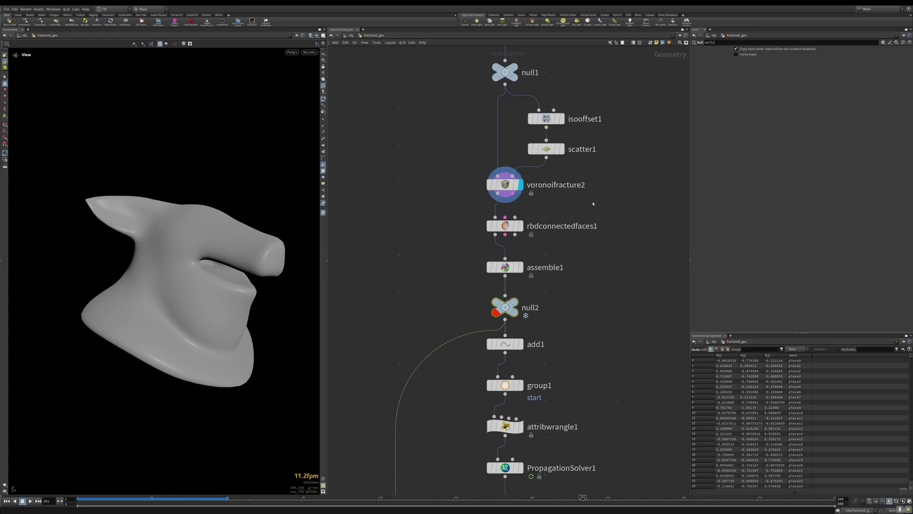
pyautogui.moveTo(251, 271); pyautogui.dragTo(273, 278)
pyautogui.press('e')
pyautogui.moveTo(218, 280)
pyautogui.mouseDown()
pyautogui.moveTo(205, 275)
pyautogui.moveTo(286, 257)
pyautogui.moveTo(247, 269)
pyautogui.mouseUp()
pyautogui.hotkey('ctrl', 'z')
pyautogui.press('w')
# - Examine the Voronoi pieces in wireframe, from inside the pig head and from outside around the snout
pyautogui.moveTo(247, 268); pyautogui.dragTo(200, 281, button='right')
pyautogui.moveTo(200, 281); pyautogui.dragTo(160, 271)
pyautogui.moveTo(159, 272); pyautogui.dragTo(175, 244, button='right')
pyautogui.moveTo(175, 244); pyautogui.dragTo(138, 238)
pyautogui.moveTo(139, 238); pyautogui.dragTo(265, 103, button='right')
pyautogui.moveTo(264, 103); pyautogui.dragTo(206, 331)
pyautogui.moveTo(205, 331); pyautogui.dragTo(202, 324, button='right')
pyautogui.moveTo(201, 324); pyautogui.dragTo(245, 267)
pyautogui.moveTo(244, 267); pyautogui.dragTo(262, 267, button='right')
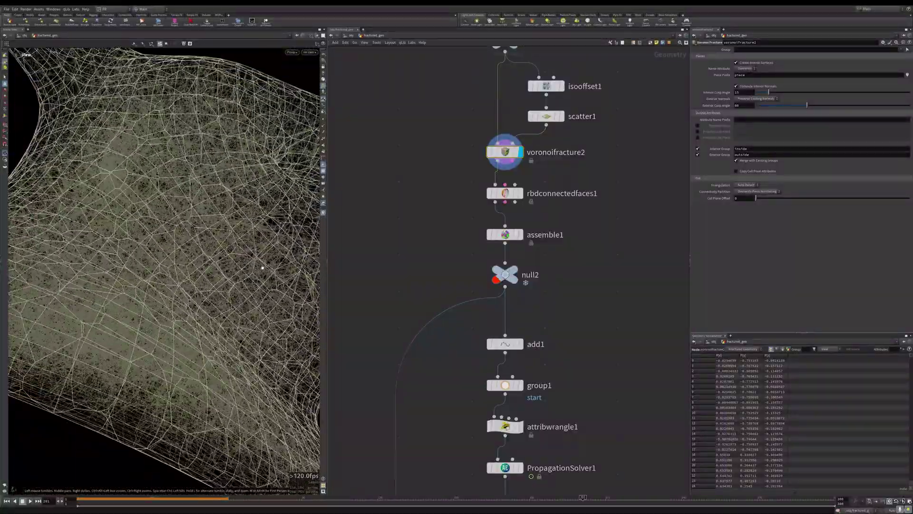
pyautogui.scroll(-5, 263, 267)
pyautogui.moveTo(267, 271); pyautogui.dragTo(252, 299)
pyautogui.scroll(-5, 250, 309)
pyautogui.moveTo(249, 310); pyautogui.dragTo(222, 338, button='middle')
pyautogui.moveTo(222, 338); pyautogui.dragTo(157, 281)
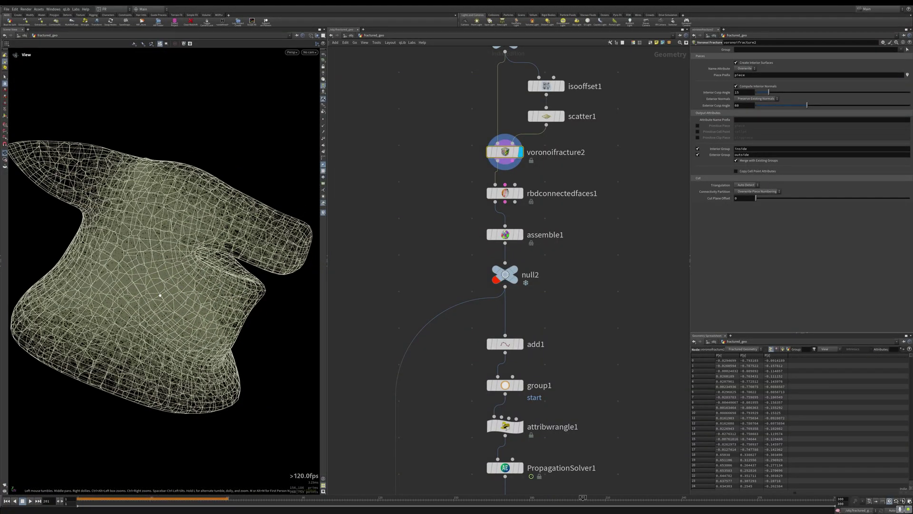
pyautogui.moveTo(168, 311); pyautogui.dragTo(162, 296)
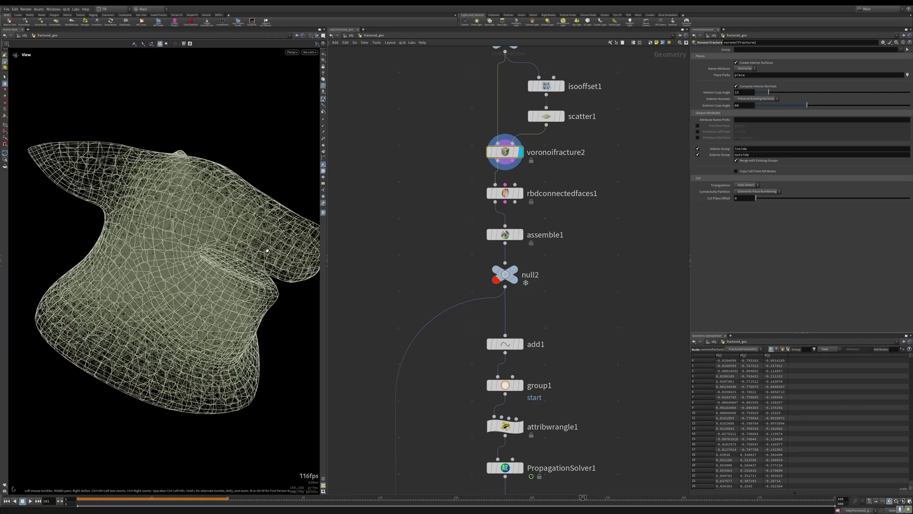
pyautogui.moveTo(268, 250); pyautogui.dragTo(323, 271, button='middle')
pyautogui.moveTo(247, 266); pyautogui.dragTo(142, 214, button='middle')
# - Display rbdconnectedfaces1 and check its target, mode and face attribute settings
pyautogui.click(521, 196)
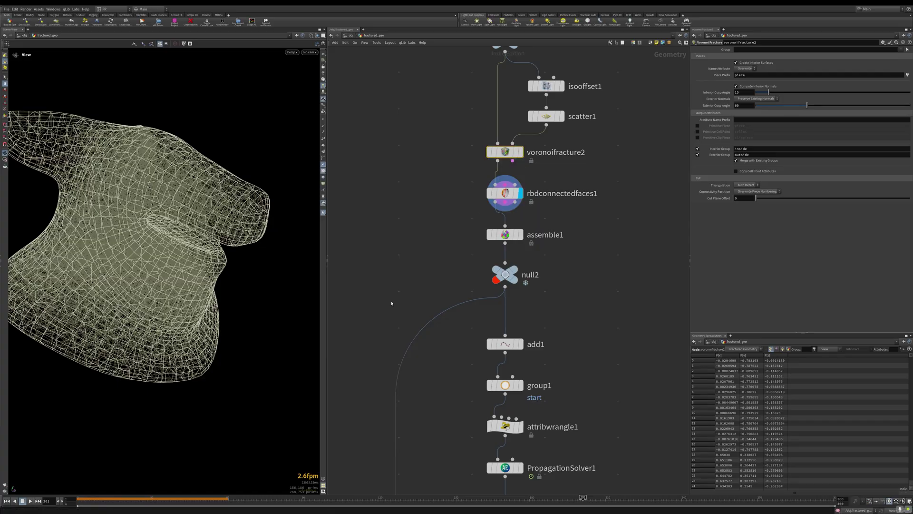
pyautogui.moveTo(391, 303); pyautogui.dragTo(473, 214, button='middle')
pyautogui.scroll(-3, 474, 214)
pyautogui.click(553, 137)
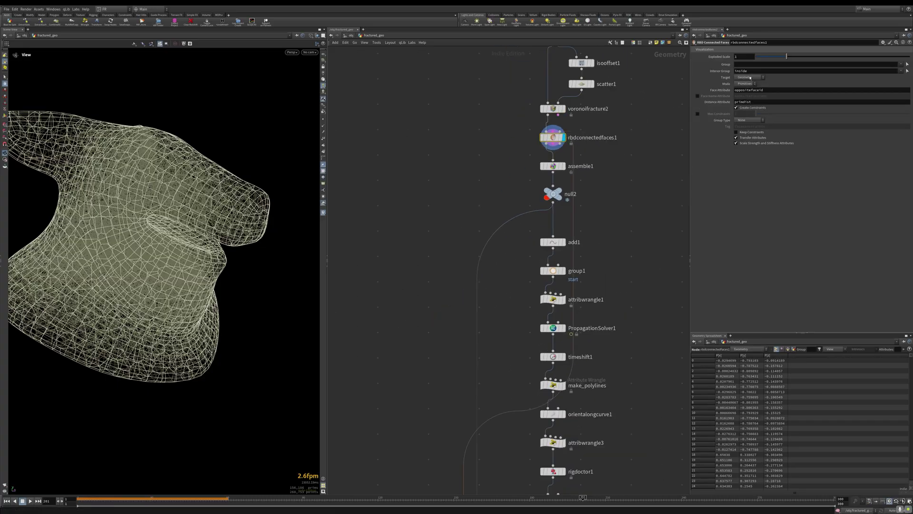
# - Duplicate the bypassed RBD Disconnected Faces node below unpack1 and place the copy higher up in the network
pyautogui.scroll(-1, 597, 283)
pyautogui.moveTo(611, 364); pyautogui.dragTo(674, 60, button='middle')
pyautogui.scroll(1, 554, 304)
pyautogui.keyDown('alt'); pyautogui.moveTo(569, 314); pyautogui.dragTo(449, 82); pyautogui.keyUp('alt')
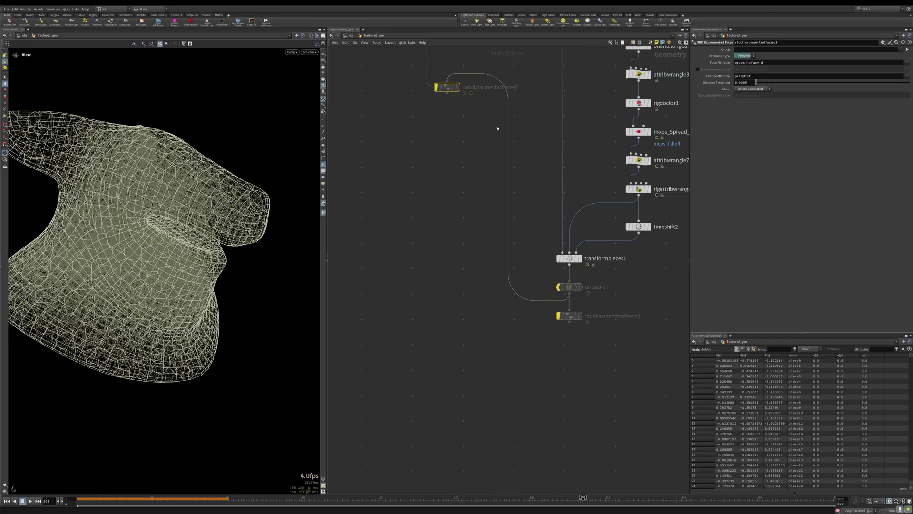
# - Detach the RBD Disconnected Faces copy from unpack1, wire it to rbdconnectedfaces1's output, turn off its bypass and display it
pyautogui.moveTo(495, 126); pyautogui.dragTo(484, 398, button='middle')
pyautogui.scroll(-1, 483, 397)
pyautogui.press('Delete')
pyautogui.moveTo(450, 369); pyautogui.dragTo(486, 132)
pyautogui.moveTo(569, 129); pyautogui.dragTo(563, 188, button='middle')
pyautogui.press('g')
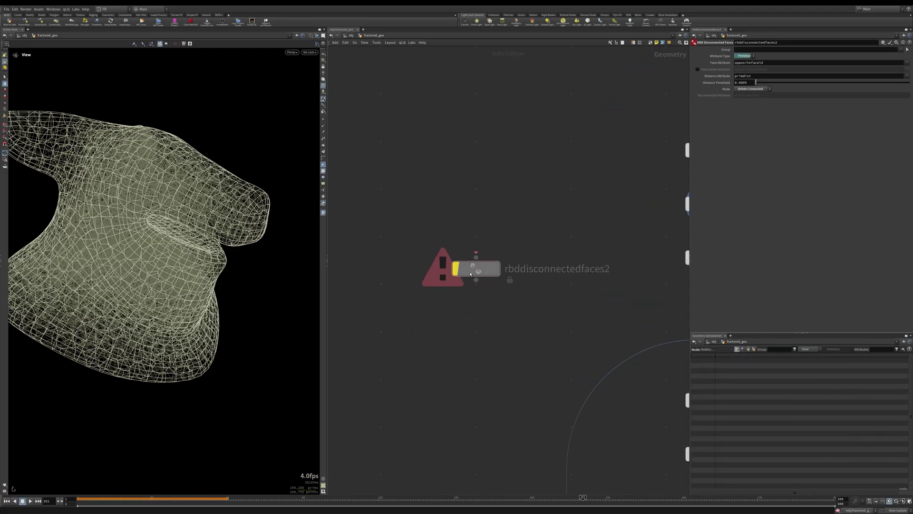
pyautogui.click(438, 255)
pyautogui.click(661, 230)
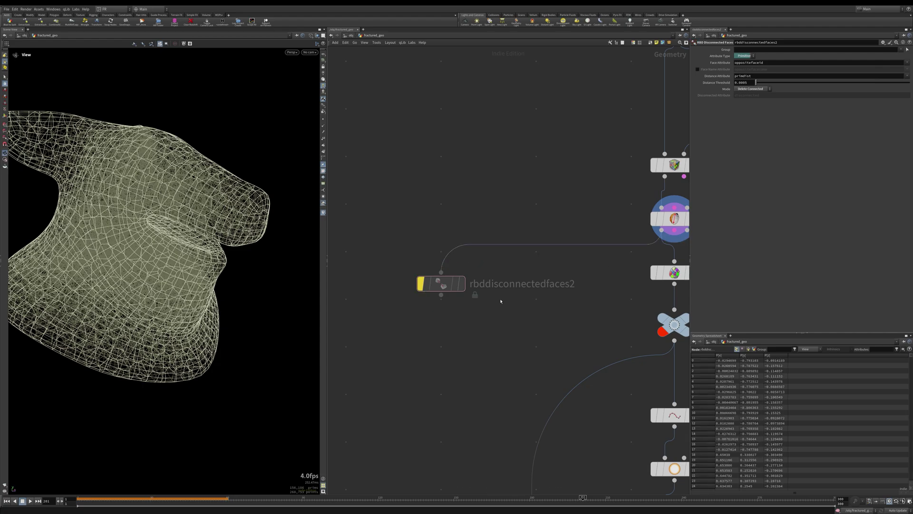
pyautogui.click(464, 287)
pyautogui.click(420, 289)
# - Examine the remaining wireframe faces of the pig head up close and from several sides
pyautogui.moveTo(157, 288); pyautogui.dragTo(179, 283)
pyautogui.moveTo(178, 284); pyautogui.dragTo(253, 279, button='middle')
pyautogui.moveTo(253, 279); pyautogui.dragTo(231, 263, button='right')
pyautogui.moveTo(231, 263); pyautogui.dragTo(172, 276, button='middle')
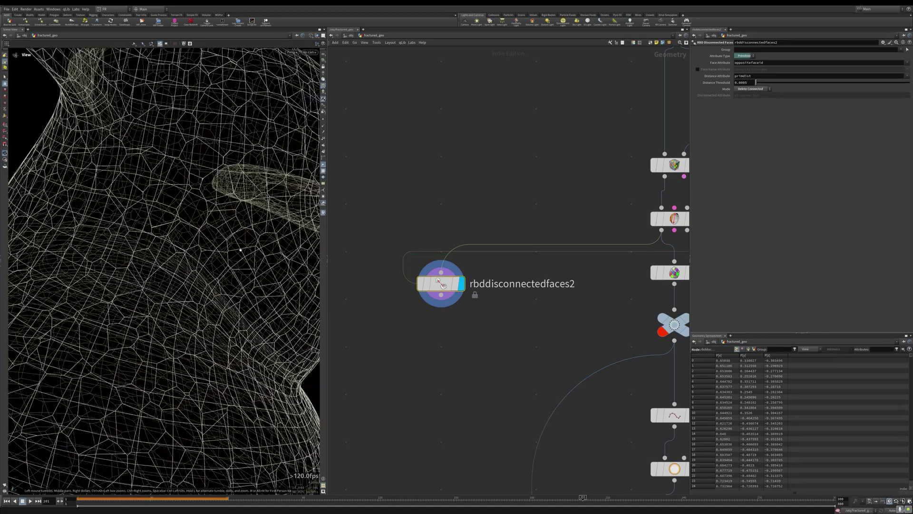
pyautogui.moveTo(235, 253); pyautogui.dragTo(234, 299, button='right')
pyautogui.moveTo(219, 247); pyautogui.dragTo(183, 266, button='middle')
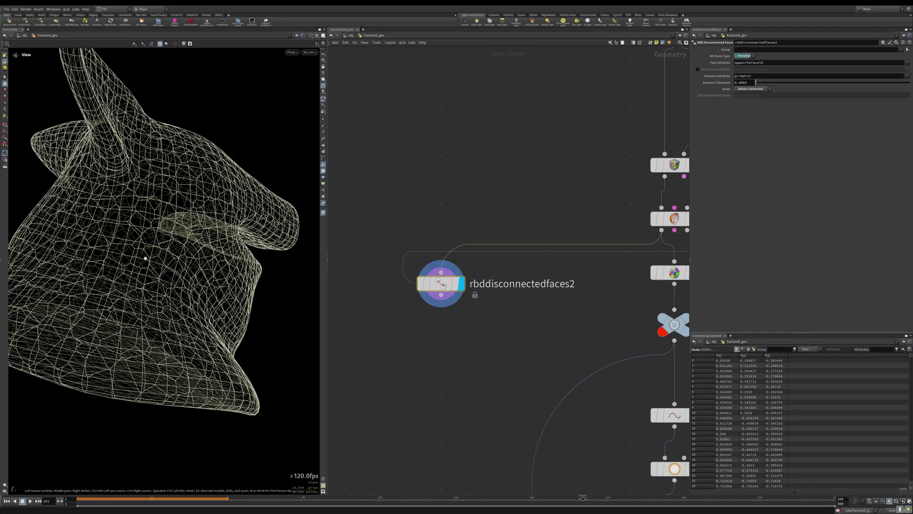
pyautogui.scroll(2, 159, 292)
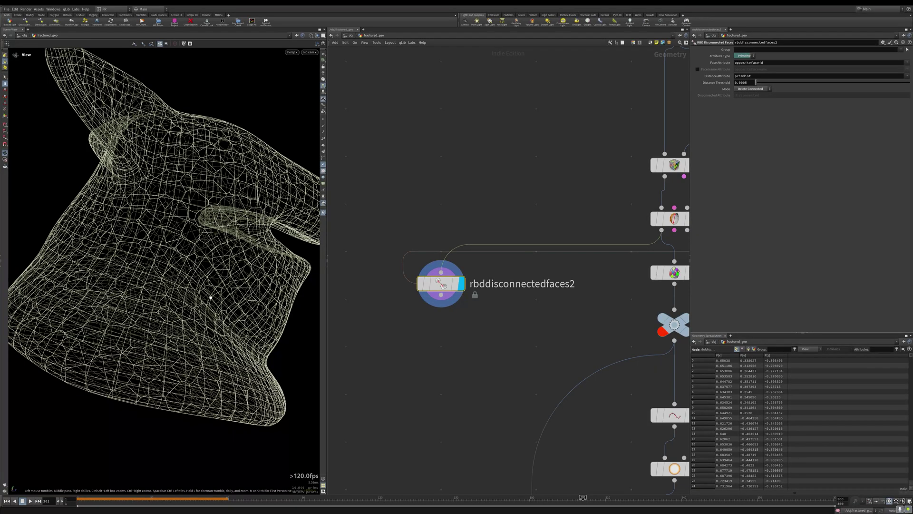
pyautogui.moveTo(258, 336); pyautogui.dragTo(247, 273)
pyautogui.moveTo(247, 273); pyautogui.dragTo(263, 302, button='right')
pyautogui.moveTo(263, 301); pyautogui.dragTo(236, 312, button='middle')
pyautogui.moveTo(236, 311); pyautogui.dragTo(260, 298)
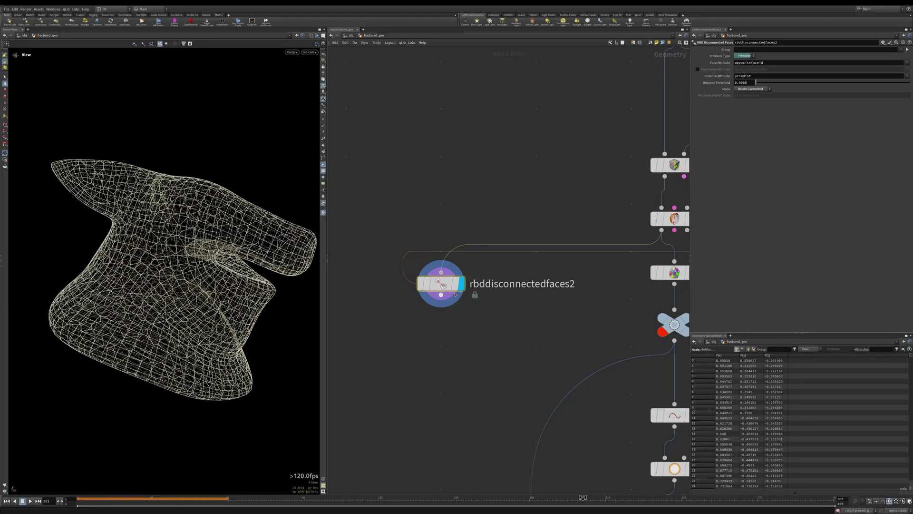
# - Check the Mode options of rbddisconnectedfaces2 and compare its face and distance attributes with those of rbdconnectedfaces1
pyautogui.click(755, 89)
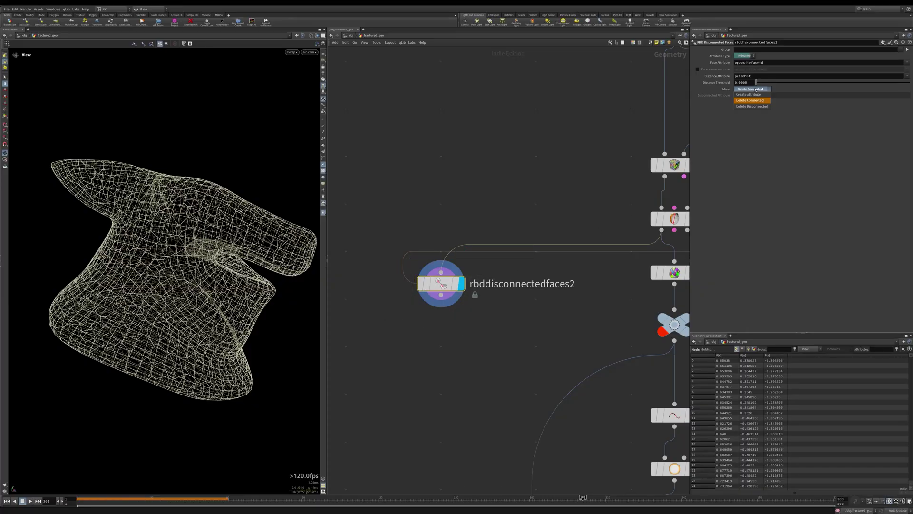
pyautogui.click(755, 90)
pyautogui.moveTo(458, 341); pyautogui.dragTo(460, 289, button='middle')
pyautogui.scroll(-1, 505, 190)
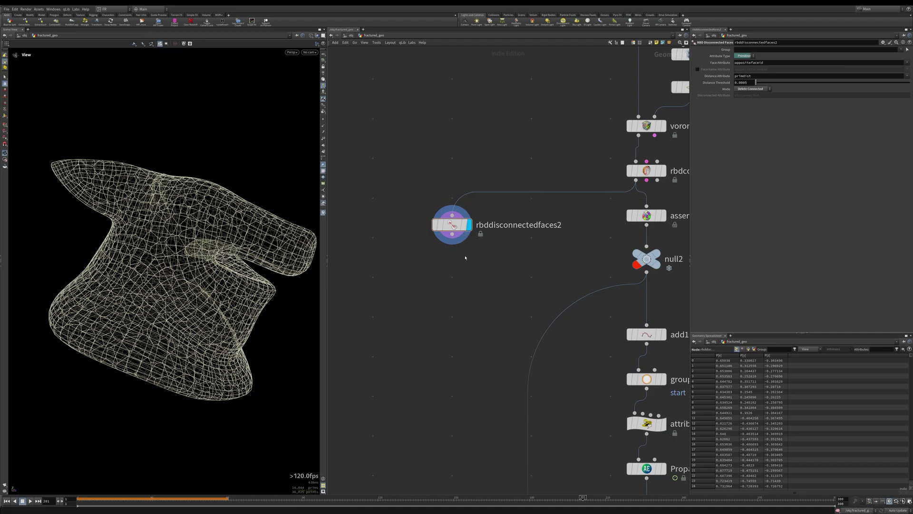
pyautogui.moveTo(238, 300); pyautogui.dragTo(213, 298)
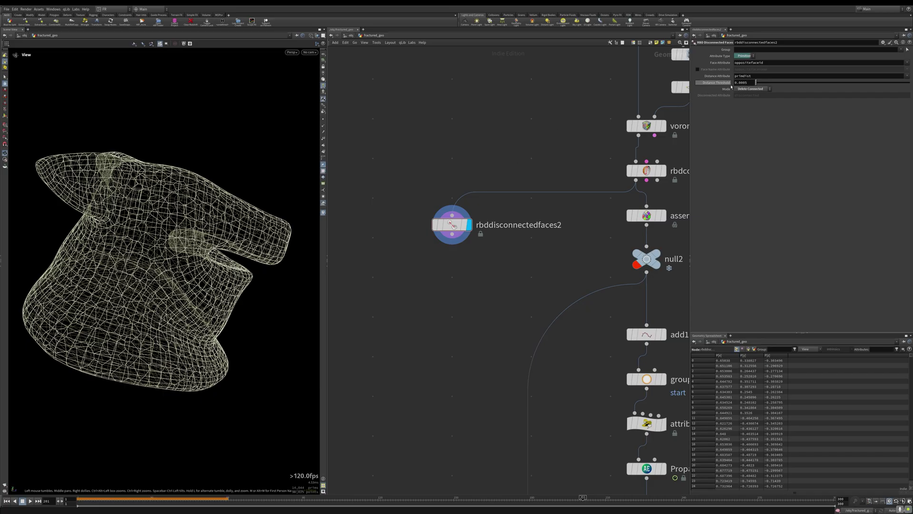
pyautogui.moveTo(602, 136); pyautogui.dragTo(575, 168, button='middle')
pyautogui.click(620, 205)
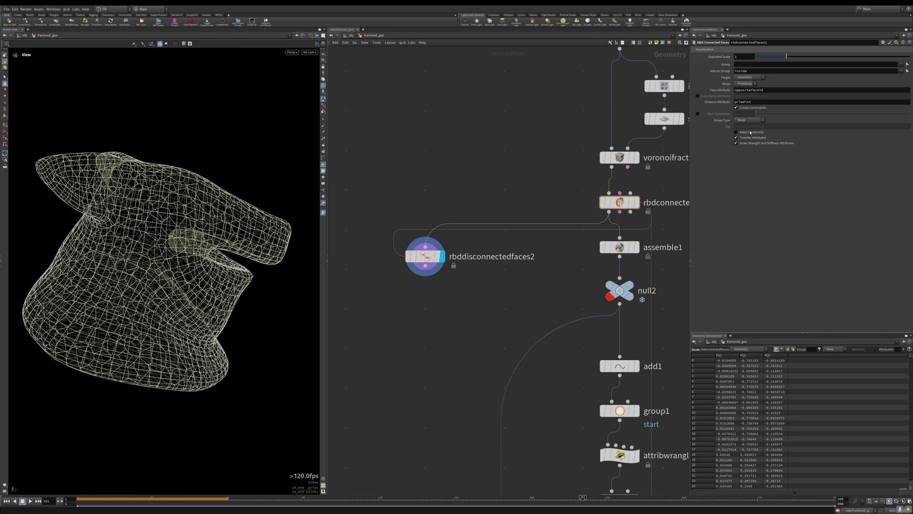
pyautogui.moveTo(752, 90); pyautogui.dragTo(734, 102)
pyautogui.click(425, 256)
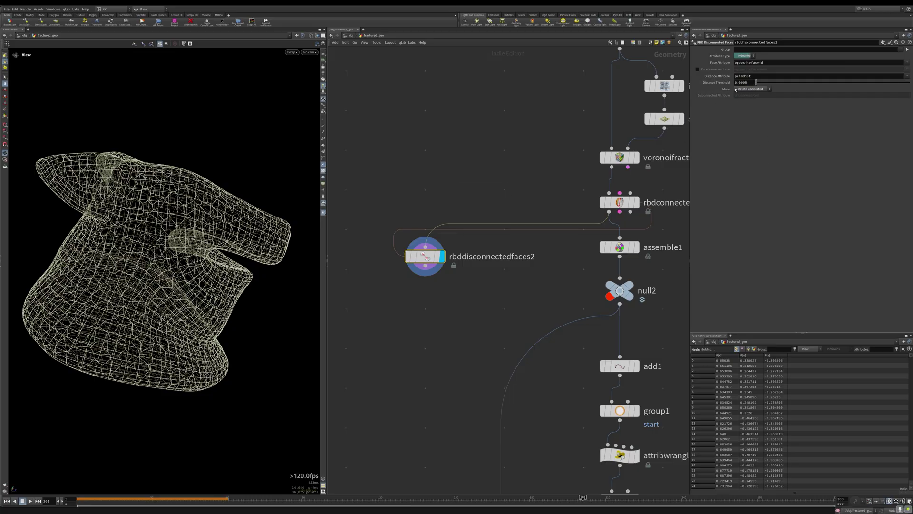
# - Delete rbddisconnectedfaces2 and switch the pig head from wireframe back to shaded display
pyautogui.moveTo(485, 317); pyautogui.dragTo(455, 266, button='middle')
pyautogui.moveTo(421, 246); pyautogui.dragTo(374, 174)
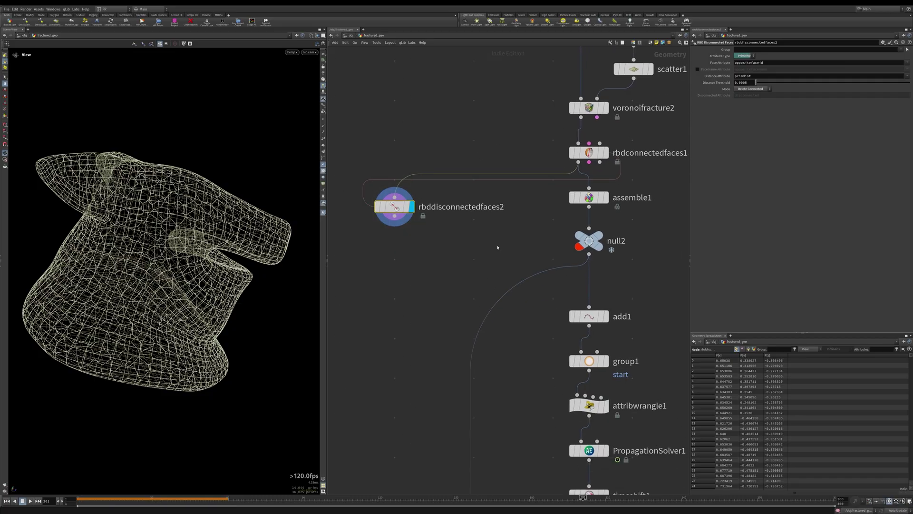
pyautogui.press('Delete')
pyautogui.moveTo(506, 239); pyautogui.dragTo(415, 273, button='middle')
pyautogui.moveTo(565, 215); pyautogui.dragTo(562, 256, button='middle')
pyautogui.press('w')
pyautogui.press('w')
pyautogui.press('w')
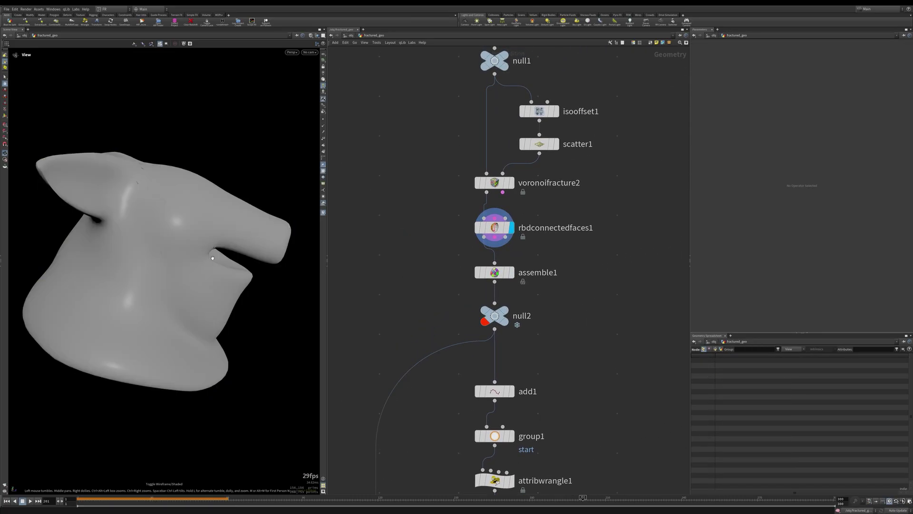
pyautogui.moveTo(212, 258); pyautogui.dragTo(186, 261)
pyautogui.hotkey('shift', 'w')
# - Display assemble1, null2 and add1 in turn, and check add1's option to delete geometry but keep the points
pyautogui.moveTo(514, 281); pyautogui.dragTo(486, 295, button='middle')
pyautogui.click(482, 287)
pyautogui.click(474, 325)
pyautogui.moveTo(506, 423); pyautogui.dragTo(527, 251, button='middle')
pyautogui.scroll(-1, 538, 286)
pyautogui.click(520, 242)
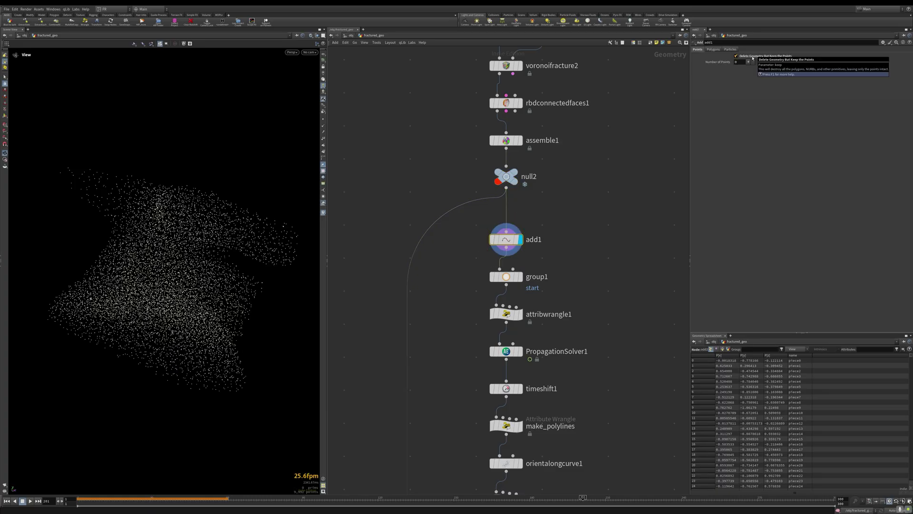
pyautogui.moveTo(557, 203); pyautogui.dragTo(475, 269)
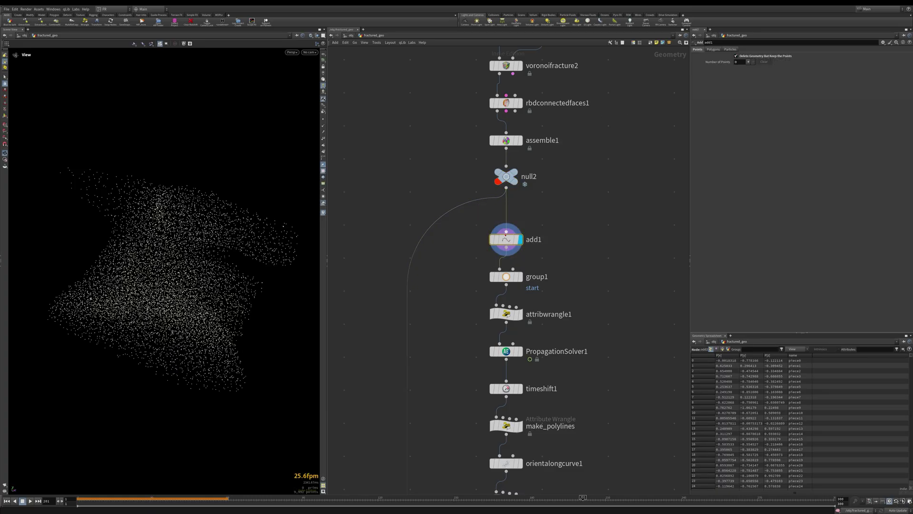
# - Compare the scatter1 points with the add1 points by switching the display between the two nodes
pyautogui.moveTo(595, 230); pyautogui.dragTo(569, 299, button='middle')
pyautogui.scroll(-1, 572, 244)
pyautogui.scroll(1, 570, 276)
pyautogui.moveTo(573, 261); pyautogui.dragTo(571, 316, button='middle')
pyautogui.scroll(-2, 555, 241)
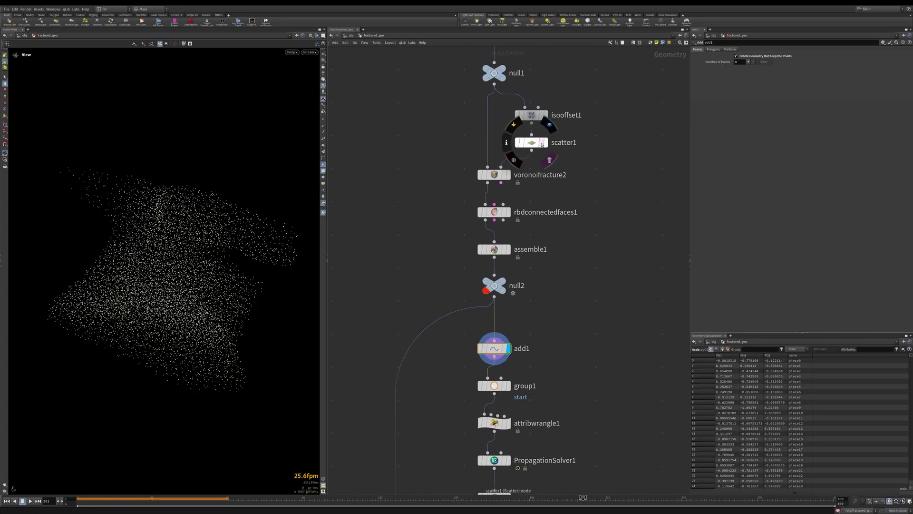
pyautogui.click(549, 125)
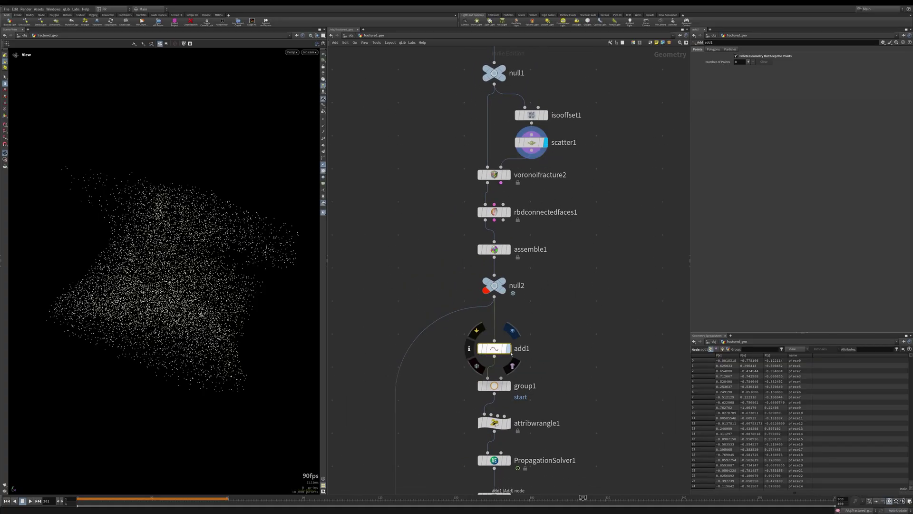
pyautogui.click(510, 350)
pyautogui.click(545, 143)
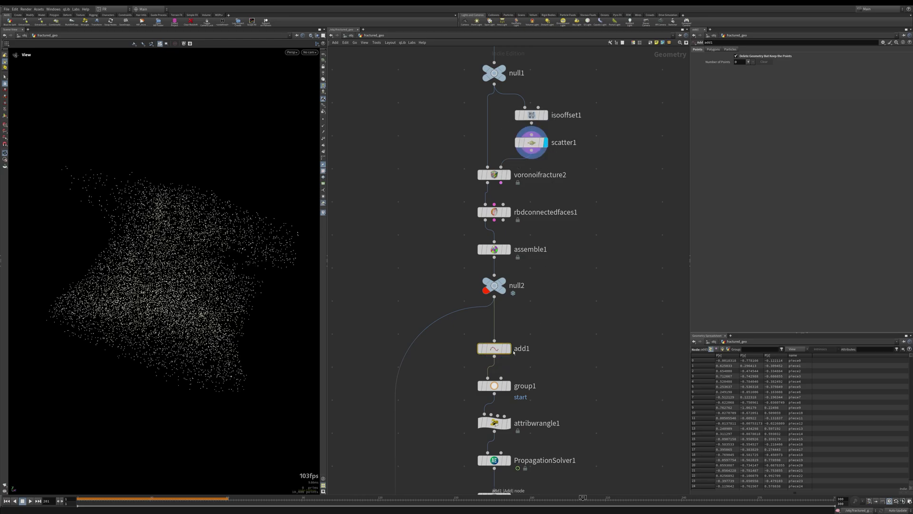
pyautogui.click(508, 348)
pyautogui.moveTo(554, 312); pyautogui.dragTo(573, 226, button='middle')
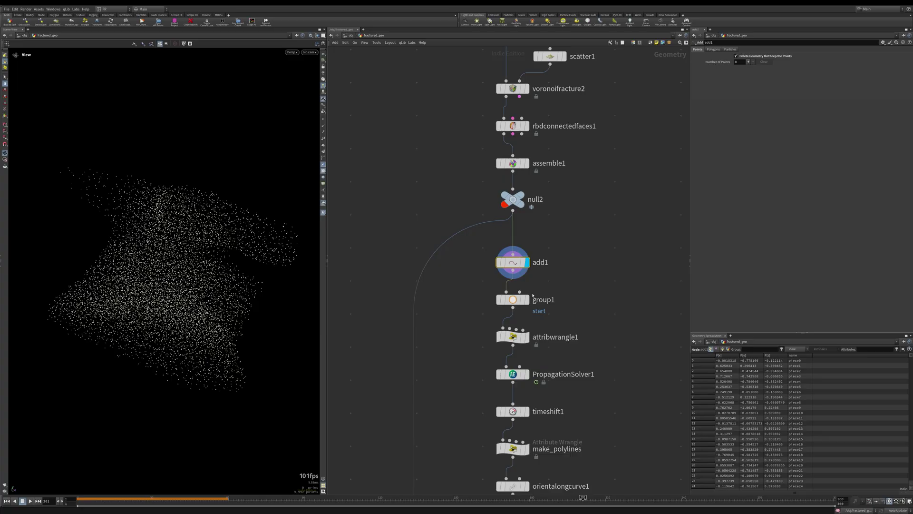
# - Display group1, check its start point group settings and inspect the pig head's point cloud from different angles
pyautogui.moveTo(555, 292); pyautogui.dragTo(561, 249, button='middle')
pyautogui.click(532, 256)
pyautogui.moveTo(573, 271); pyautogui.dragTo(486, 246)
pyautogui.moveTo(201, 280); pyautogui.dragTo(259, 222)
pyautogui.middleClick(518, 256)
pyautogui.moveTo(257, 285); pyautogui.dragTo(236, 304)
pyautogui.moveTo(236, 304); pyautogui.dragTo(239, 78, button='right')
pyautogui.moveTo(239, 77); pyautogui.dragTo(153, 298)
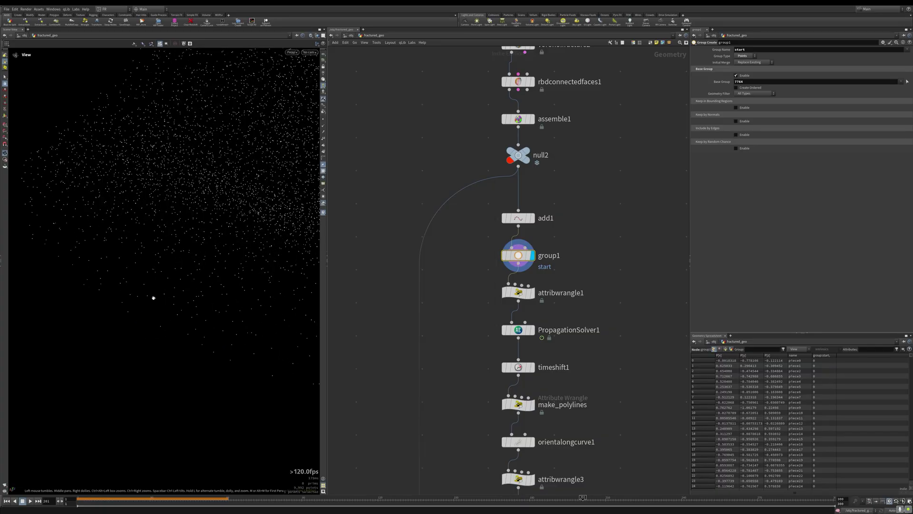
pyautogui.moveTo(251, 285); pyautogui.dragTo(216, 185)
pyautogui.hotkey('space', 'g')
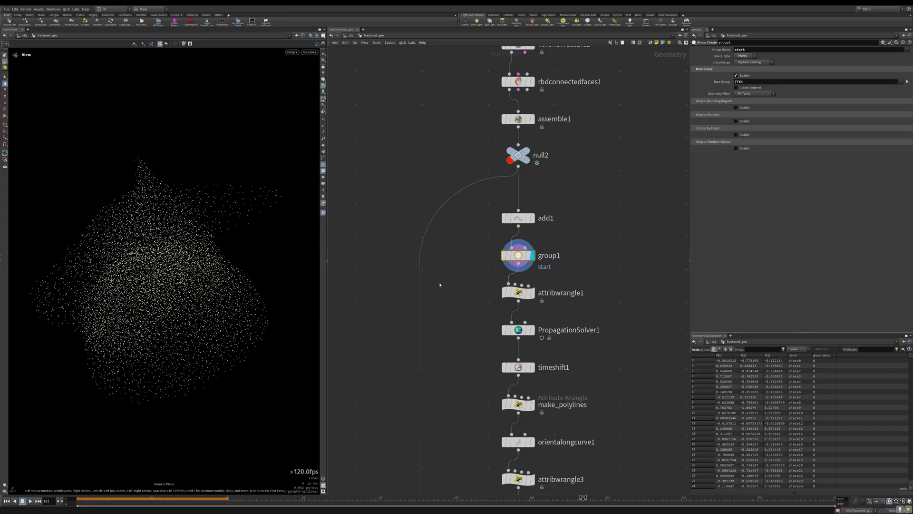
# - Display attribwrangle1 and check the prop attribute expression it runs on the start group
pyautogui.moveTo(440, 286); pyautogui.dragTo(442, 252, button='middle')
pyautogui.click(533, 259)
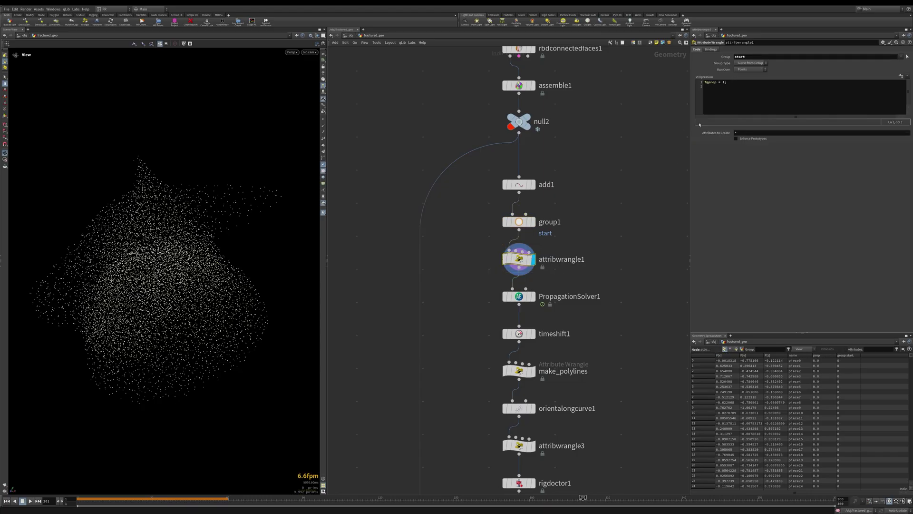
pyautogui.click(731, 85)
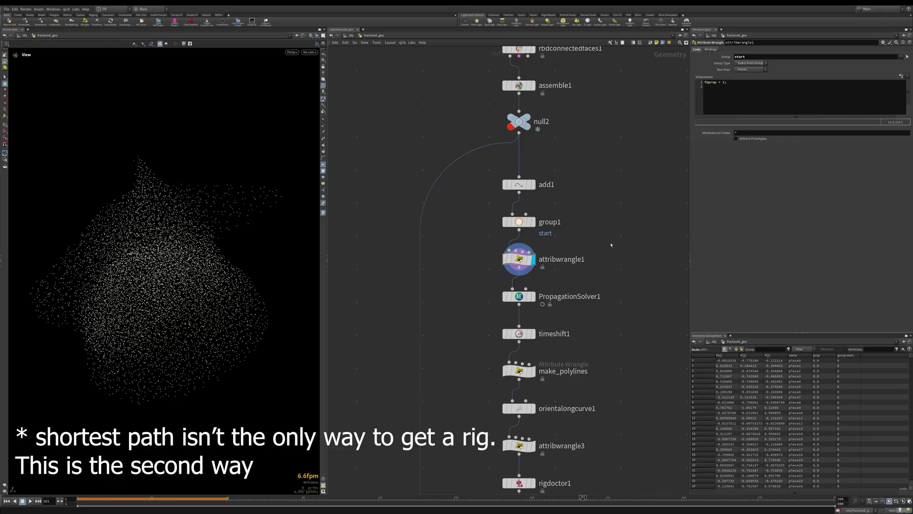
pyautogui.moveTo(550, 243)
pyautogui.mouseDown(button='middle')
pyautogui.moveTo(620, 206)
pyautogui.moveTo(552, 230)
pyautogui.mouseUp(button='middle')
pyautogui.click(529, 209)
pyautogui.click(528, 246)
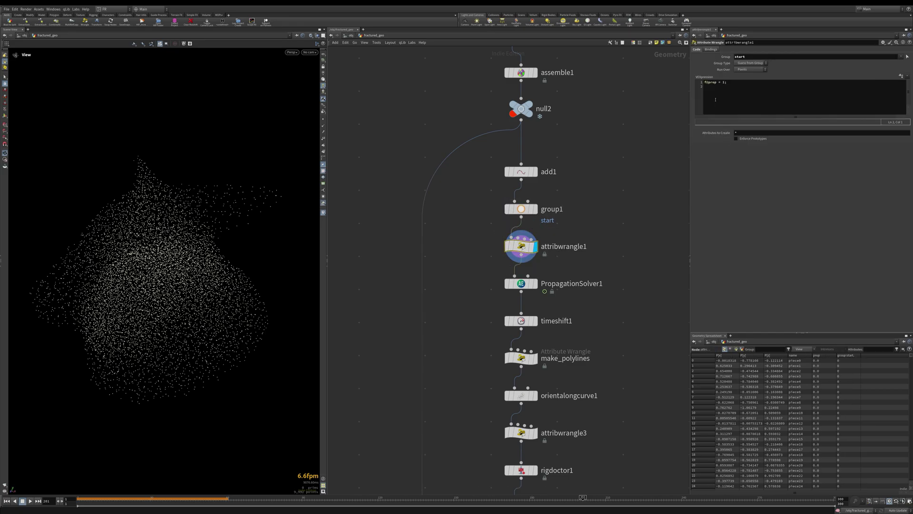
pyautogui.doubleClick(760, 57)
pyautogui.click(806, 168)
pyautogui.click(772, 110)
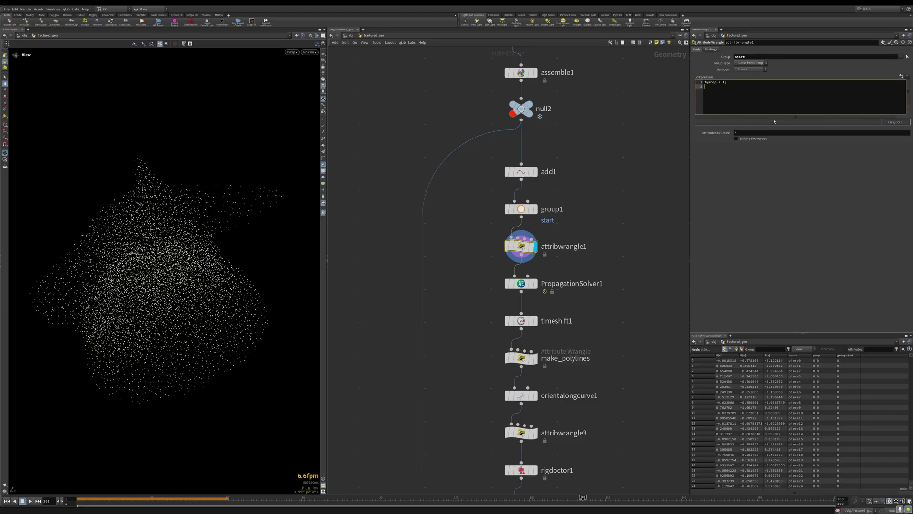
pyautogui.moveTo(684, 86); pyautogui.dragTo(683, 80)
pyautogui.moveTo(646, 228); pyautogui.dragTo(647, 204, button='middle')
pyautogui.click(646, 204)
# - Display PropagationSolver1 and return the timeline to the first frame
pyautogui.moveTo(603, 250); pyautogui.dragTo(618, 207, button='middle')
pyautogui.scroll(3, 553, 226)
pyautogui.moveTo(572, 243); pyautogui.dragTo(552, 267, button='middle')
pyautogui.moveTo(573, 254); pyautogui.dragTo(485, 231)
pyautogui.moveTo(527, 273); pyautogui.dragTo(518, 295, button='middle')
pyautogui.click(516, 261)
pyautogui.hotkey('ctrl', 'Up')
pyautogui.click(515, 261)
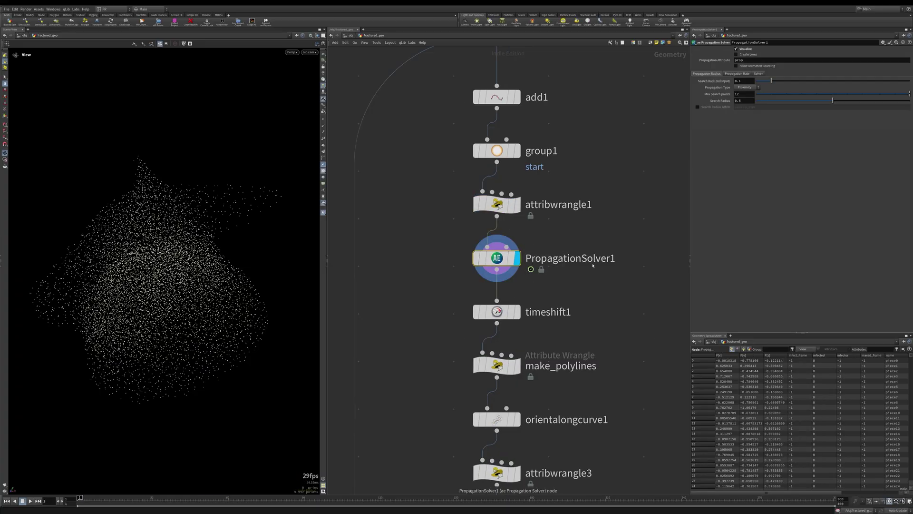
# - Add a second ae Propagation Solver node beside PropagationSolver1 and delete it again
pyautogui.scroll(-2, 581, 273)
pyautogui.press('Tab')
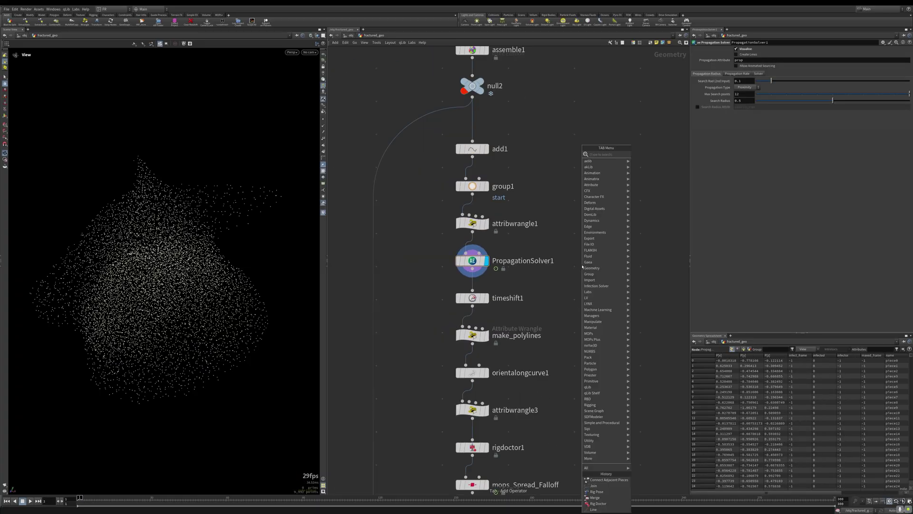
pyautogui.write('prop')
pyautogui.write('ag')
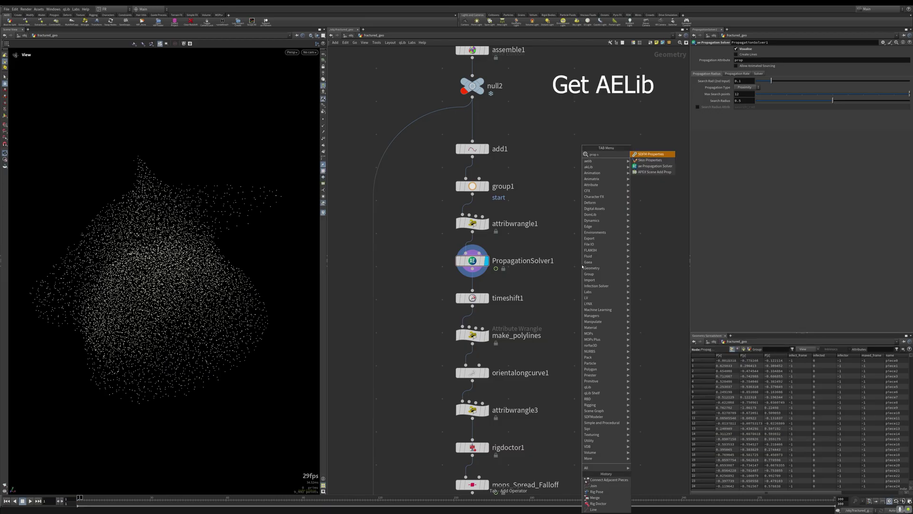
pyautogui.press('Return')
pyautogui.click(582, 266)
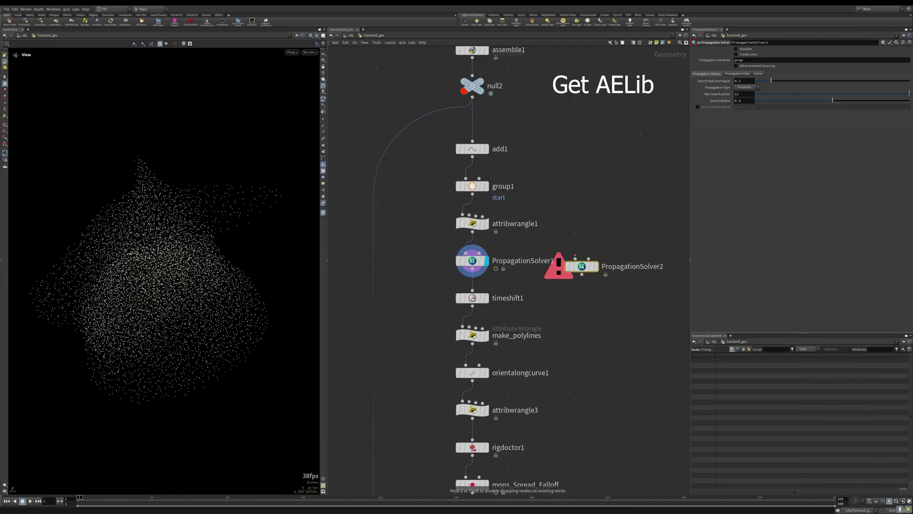
pyautogui.press('Delete')
# - Check PropagationSolver1's search and visualization settings and examine its coloured points on the pig head from the side
pyautogui.moveTo(556, 283); pyautogui.dragTo(537, 290, button='middle')
pyautogui.click(517, 326)
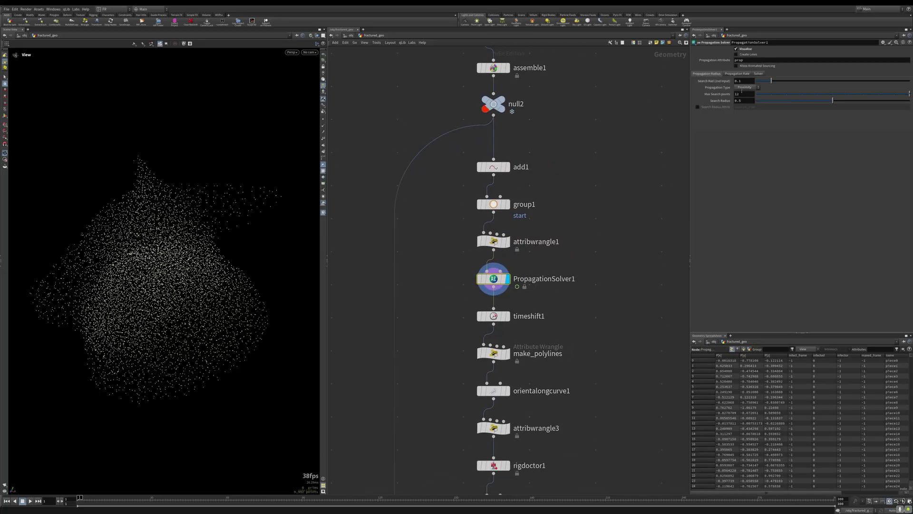
pyautogui.moveTo(535, 284); pyautogui.dragTo(577, 242, button='middle')
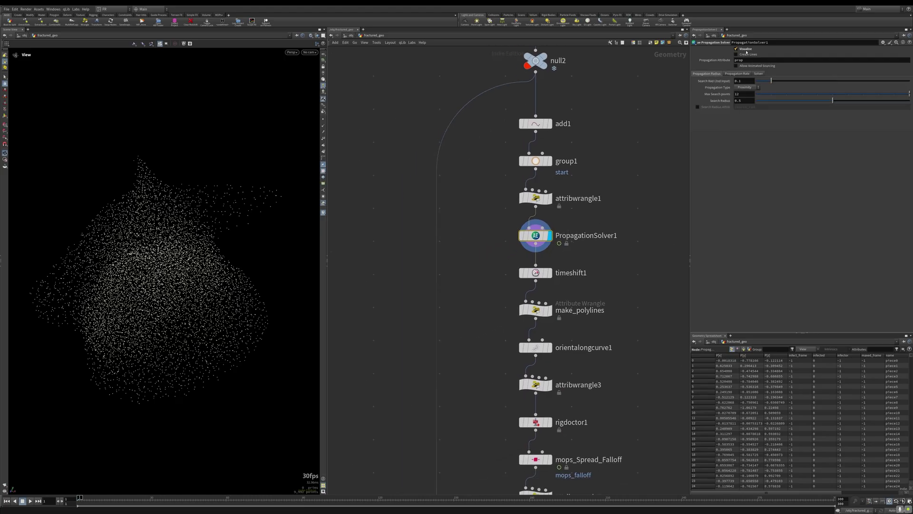
pyautogui.keyDown('alt'); pyautogui.moveTo(200, 273); pyautogui.dragTo(239, 292); pyautogui.keyUp('alt')
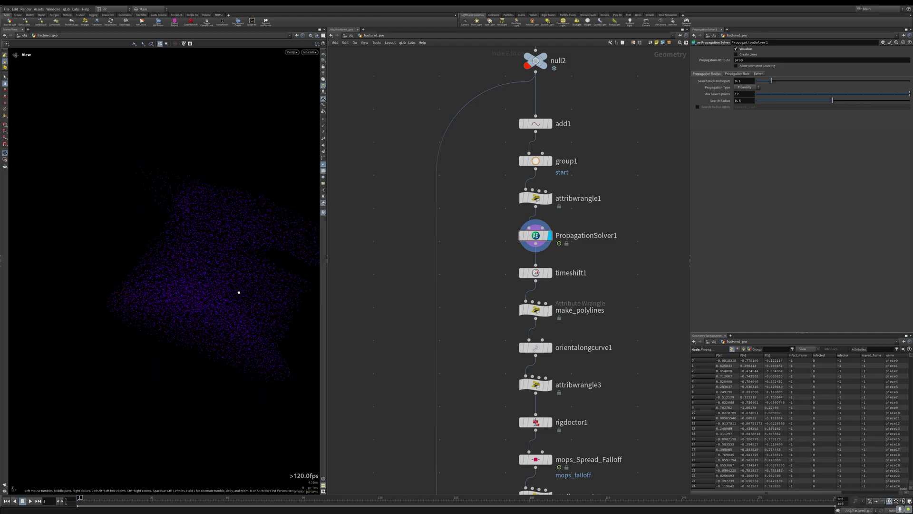
pyautogui.moveTo(264, 291); pyautogui.dragTo(231, 268, button='middle')
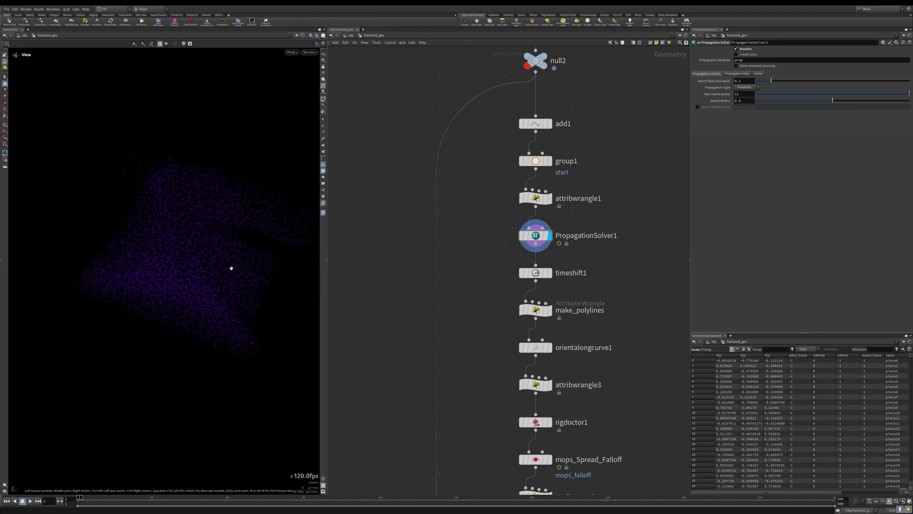
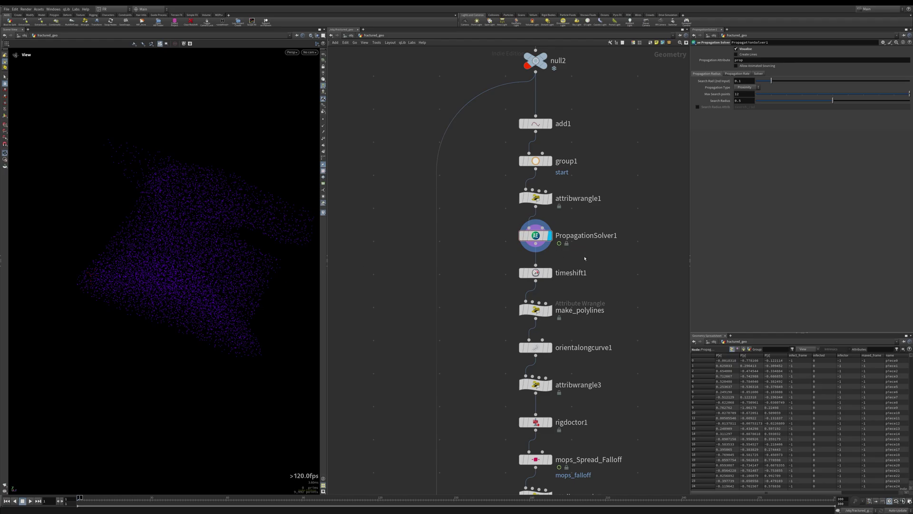
pyautogui.moveTo(592, 263); pyautogui.dragTo(587, 298, button='middle')
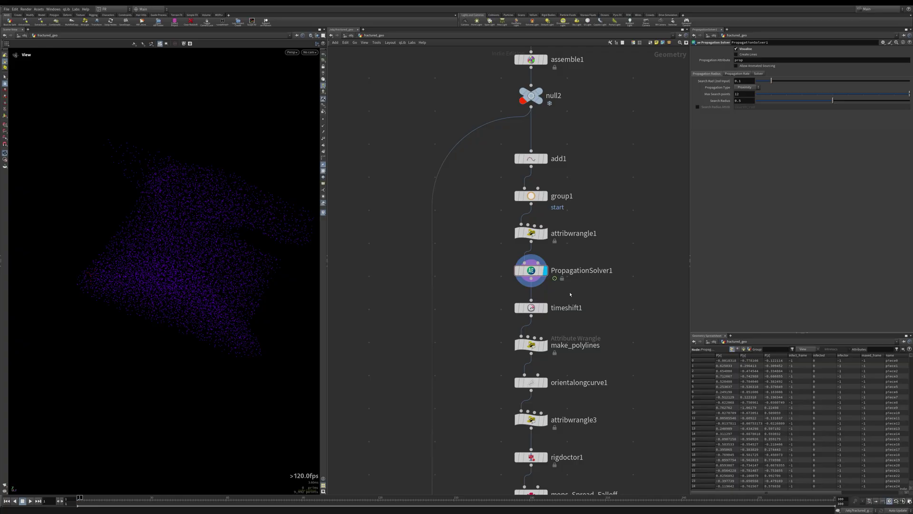
# - Display timeshift1 and compare its points on the pig head with PropagationSolver1's output
pyautogui.scroll(3, 570, 294)
pyautogui.moveTo(570, 294); pyautogui.dragTo(568, 258, button='middle')
pyautogui.click(528, 331)
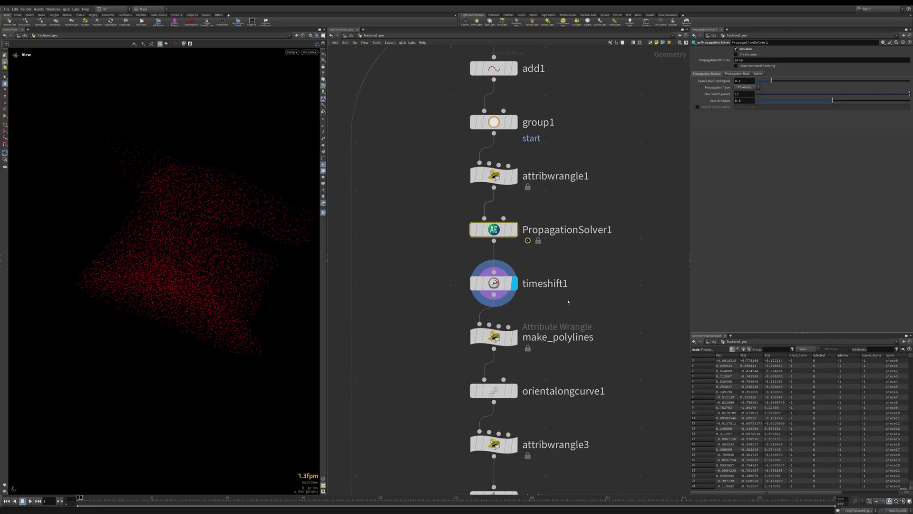
pyautogui.moveTo(281, 294); pyautogui.dragTo(208, 274)
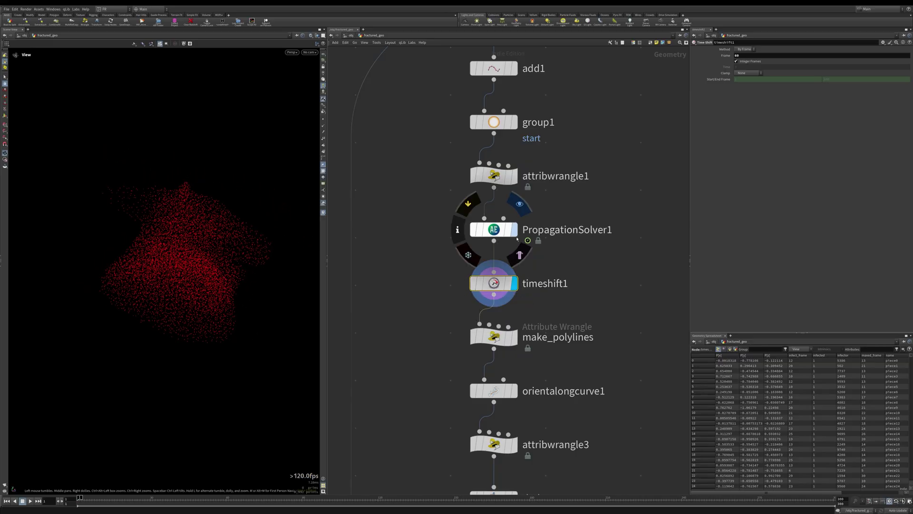
pyautogui.click(514, 229)
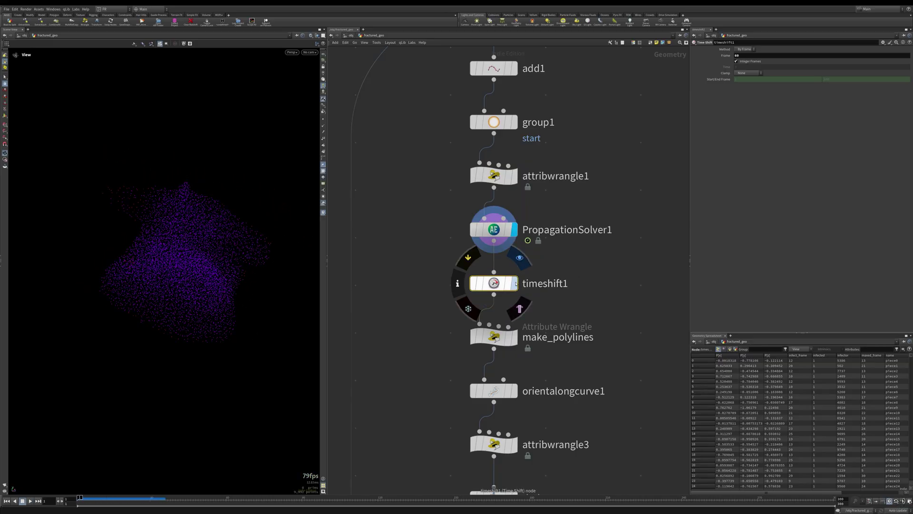
pyautogui.click(514, 283)
pyautogui.moveTo(514, 283); pyautogui.dragTo(515, 170, button='middle')
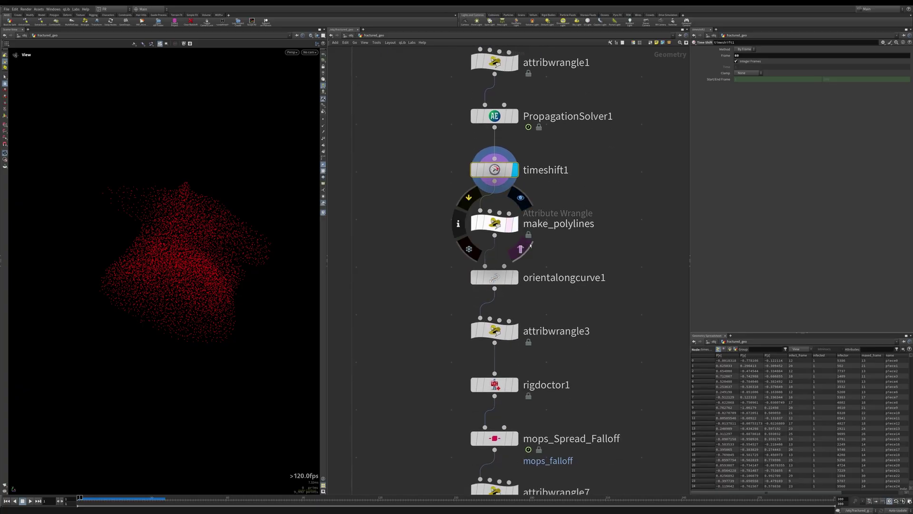
# - Open make_polylines' code at the infector condition and sort the point spreadsheet by the infector attribute
pyautogui.click(515, 226)
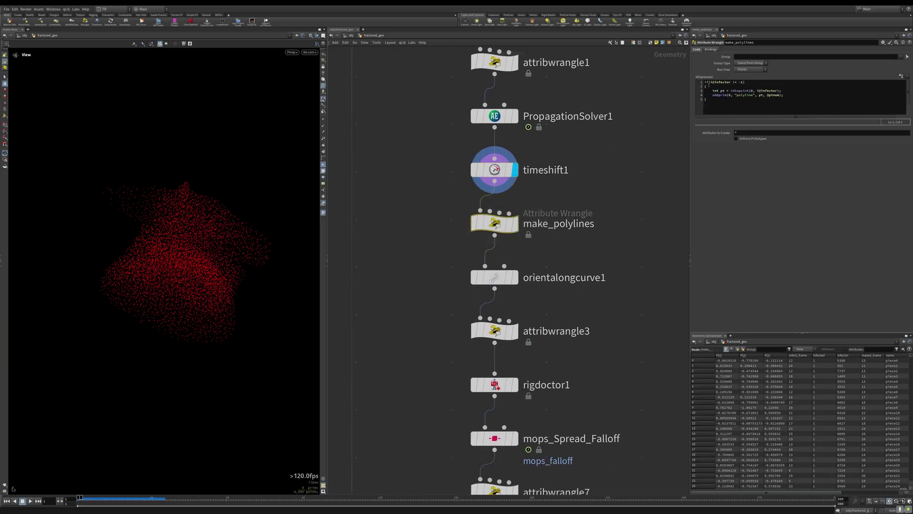
pyautogui.doubleClick(722, 82)
pyautogui.click(761, 84)
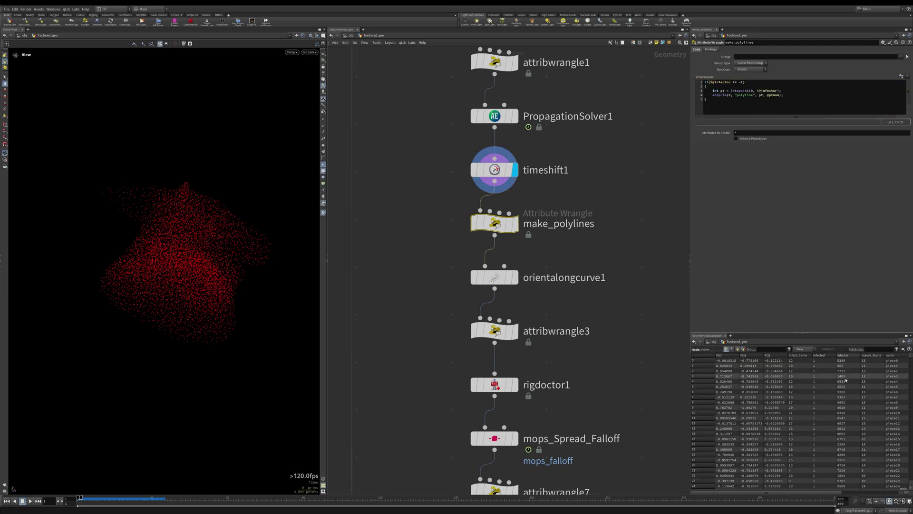
pyautogui.click(844, 356)
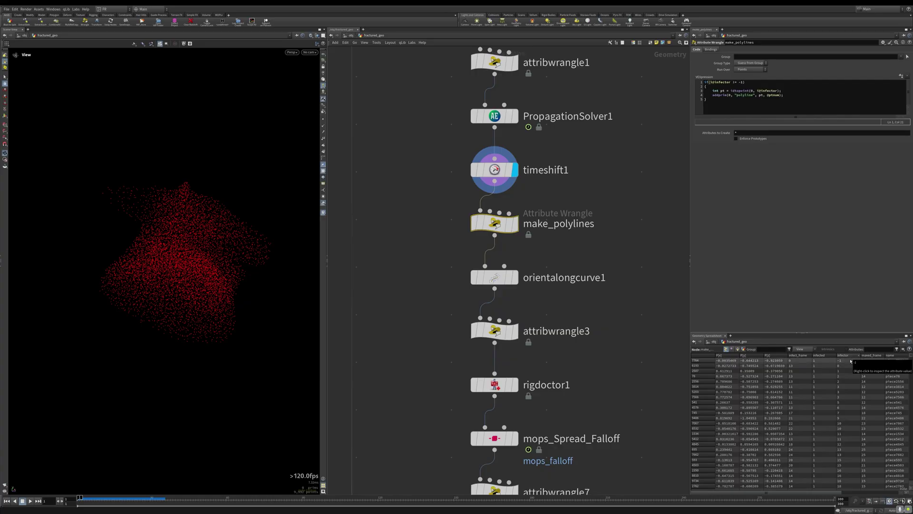
# - Check the base group of group1's start group, then return to the infector condition in the make_polylines code
pyautogui.moveTo(614, 221); pyautogui.dragTo(624, 441, button='middle')
pyautogui.click(504, 230)
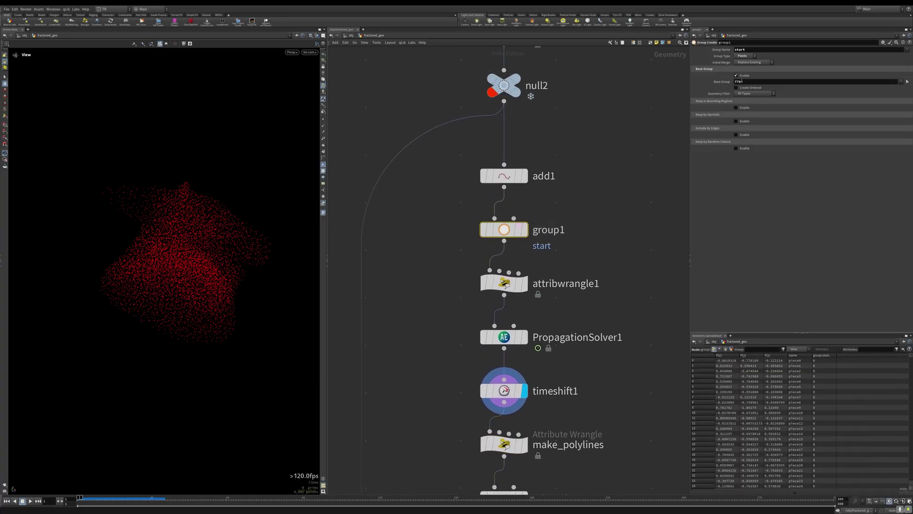
pyautogui.click(628, 348)
pyautogui.moveTo(638, 435); pyautogui.dragTo(606, 276, button='middle')
pyautogui.scroll(-1, 606, 277)
pyautogui.moveTo(576, 234); pyautogui.dragTo(619, 218, button='middle')
pyautogui.click(520, 243)
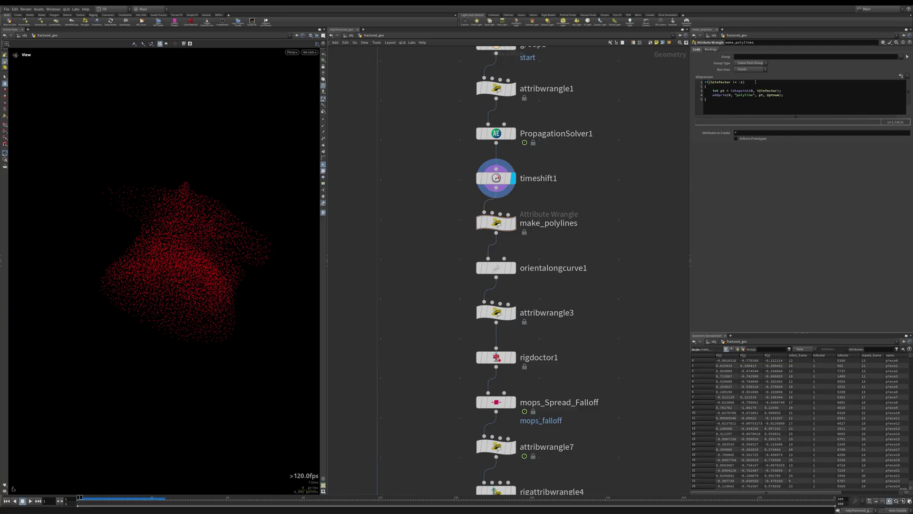
pyautogui.click(755, 81)
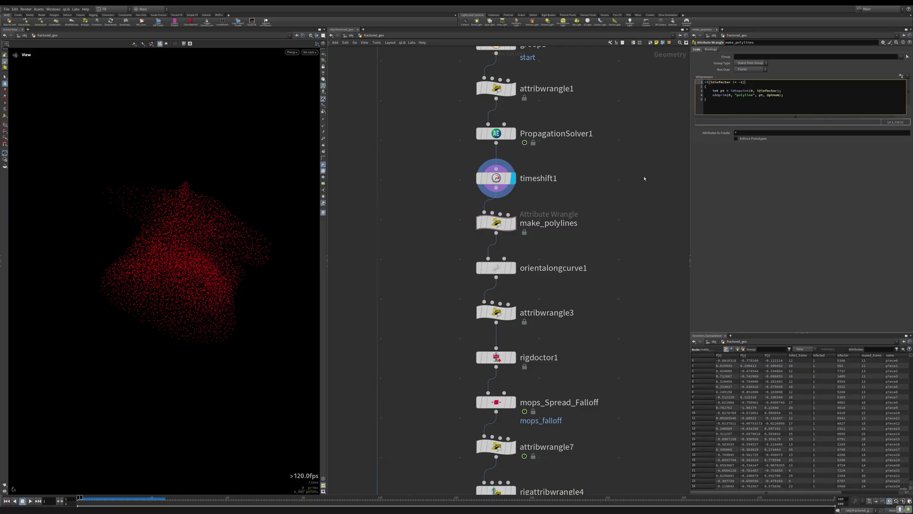
# - Display make_polylines and examine the code line that looks up the infector's point number
pyautogui.moveTo(625, 201); pyautogui.dragTo(643, 202, button='middle')
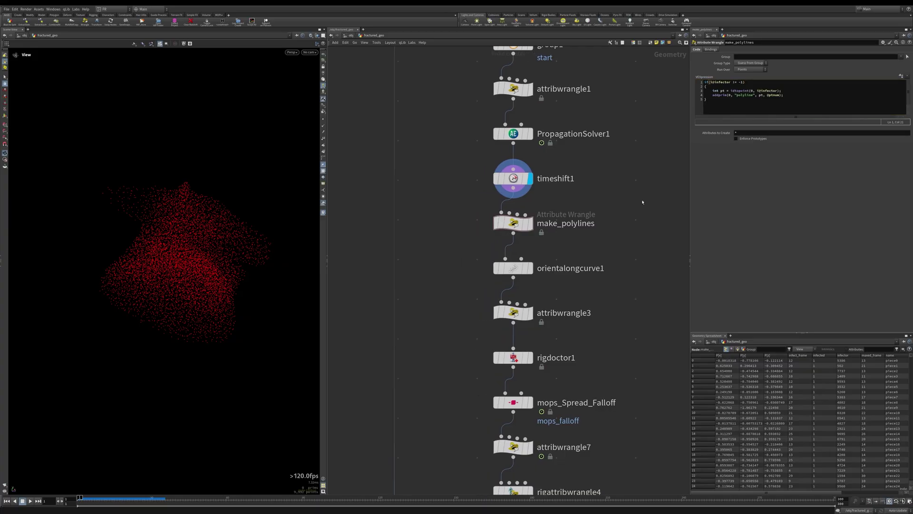
pyautogui.click(531, 222)
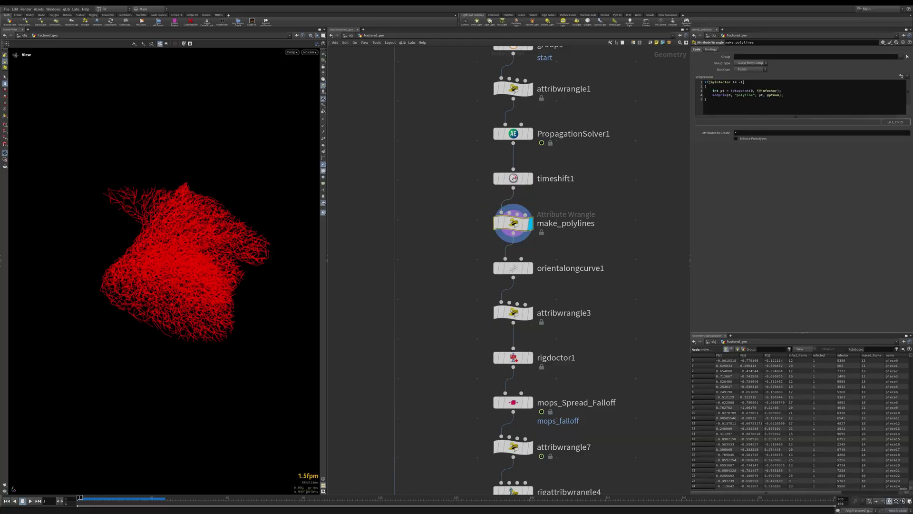
pyautogui.moveTo(712, 91); pyautogui.dragTo(779, 90)
pyautogui.click(767, 95)
pyautogui.click(714, 99)
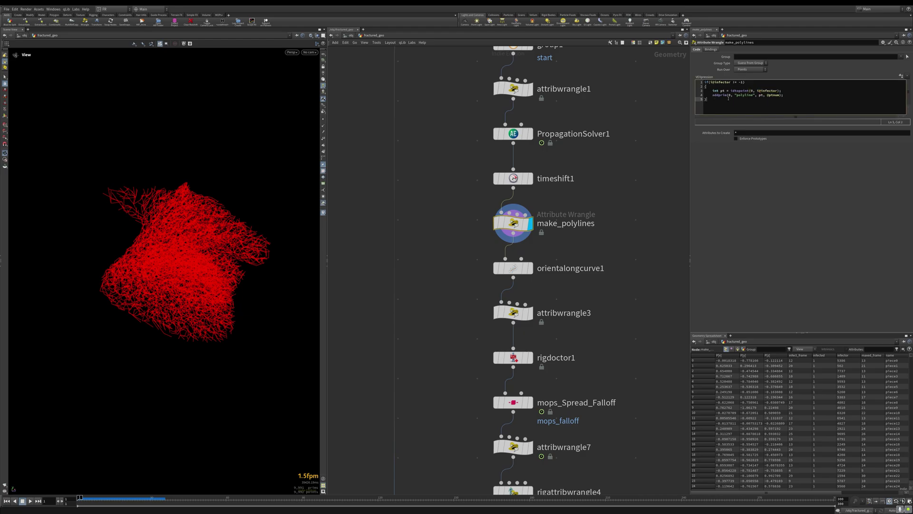
pyautogui.click(743, 95)
pyautogui.click(761, 97)
pyautogui.doubleClick(761, 95)
pyautogui.click(764, 96)
pyautogui.click(785, 106)
pyautogui.click(803, 92)
pyautogui.moveTo(766, 95); pyautogui.dragTo(779, 95)
pyautogui.click(784, 192)
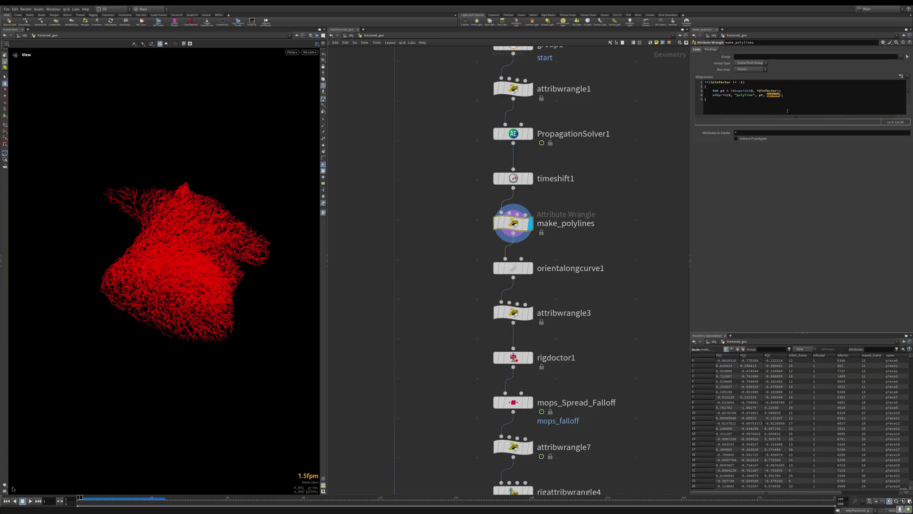
pyautogui.click(778, 106)
# - Display rigdoctor1 and check its Rig Doctor settings
pyautogui.moveTo(586, 245)
pyautogui.mouseDown(button='middle')
pyautogui.moveTo(607, 208)
pyautogui.moveTo(582, 221)
pyautogui.moveTo(592, 244)
pyautogui.mouseUp(button='middle')
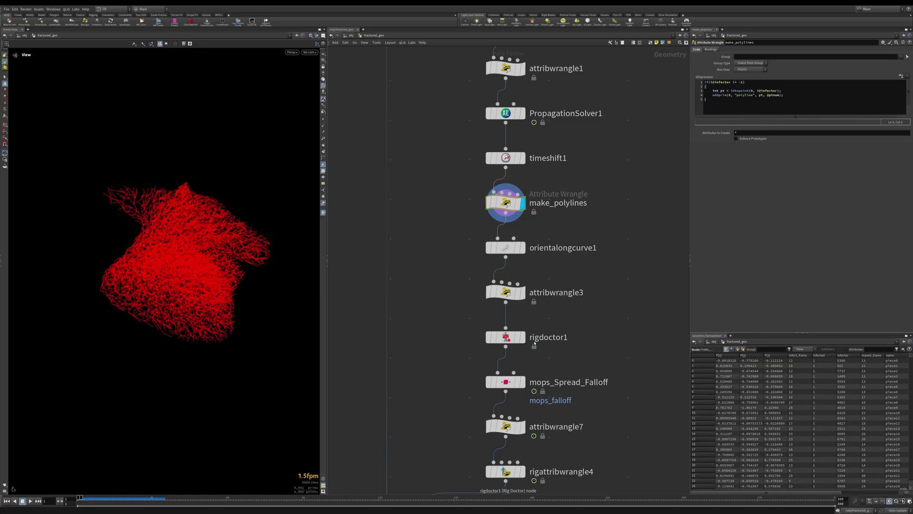
pyautogui.moveTo(533, 342); pyautogui.dragTo(532, 334, button='middle')
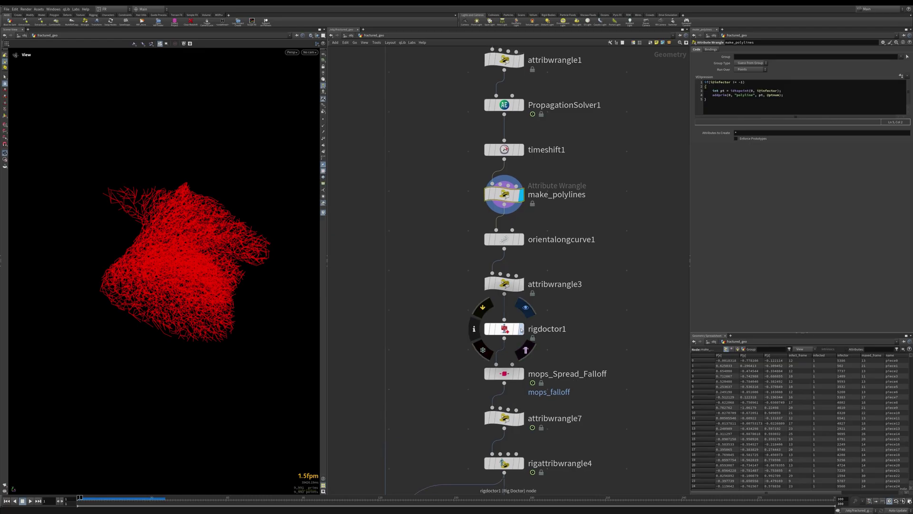
pyautogui.click(521, 329)
pyautogui.click(512, 332)
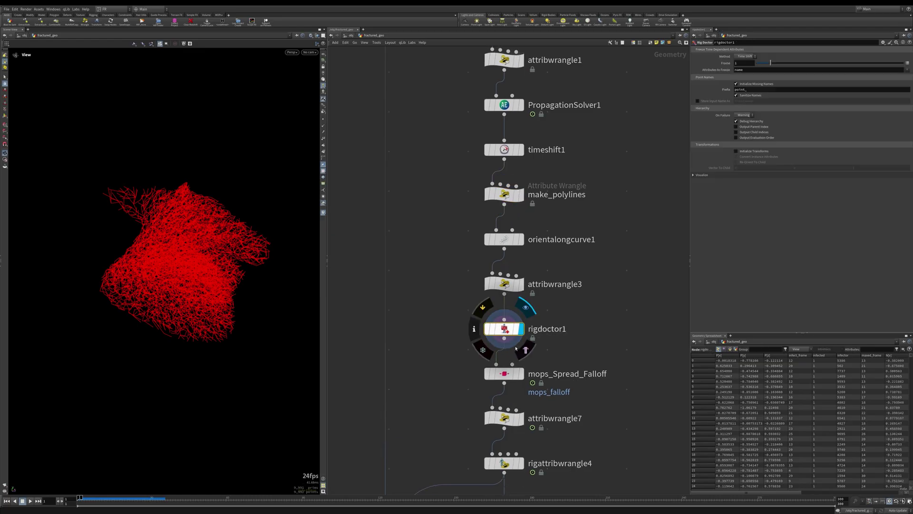
pyautogui.click(510, 198)
pyautogui.moveTo(781, 95); pyautogui.dragTo(759, 96)
pyautogui.write('@ptnum')
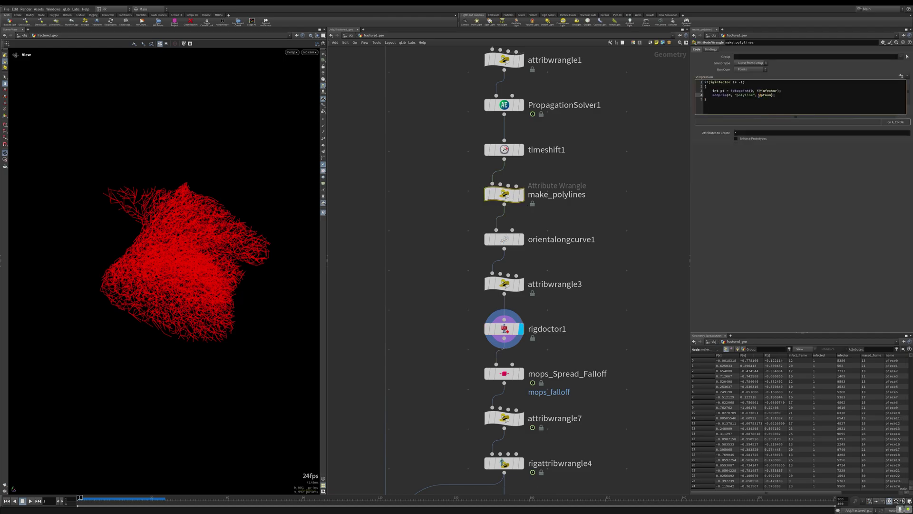
pyautogui.write('t')
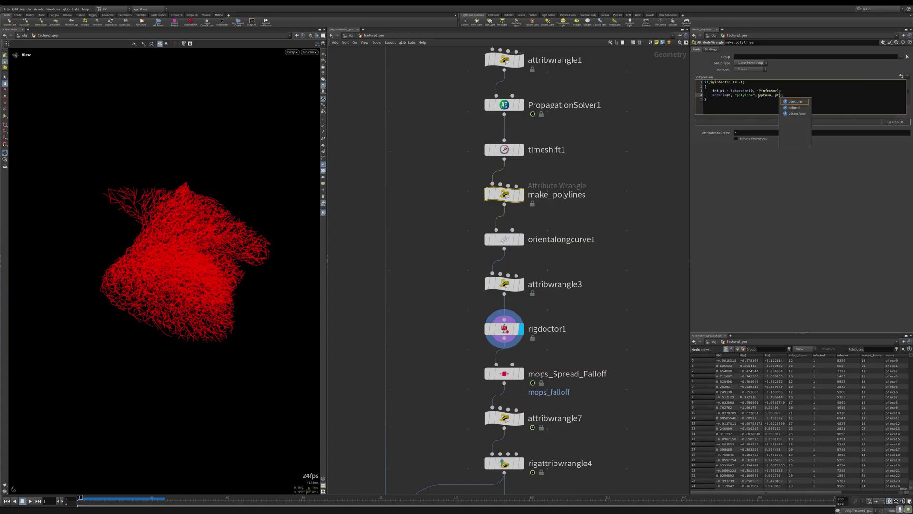
pyautogui.click(734, 233)
# - Check how rigdoctor1 reacts to the reversed point order, then undo the addprim change in make_polylines
pyautogui.moveTo(581, 322); pyautogui.dragTo(595, 276, button='middle')
pyautogui.middleClick(518, 284)
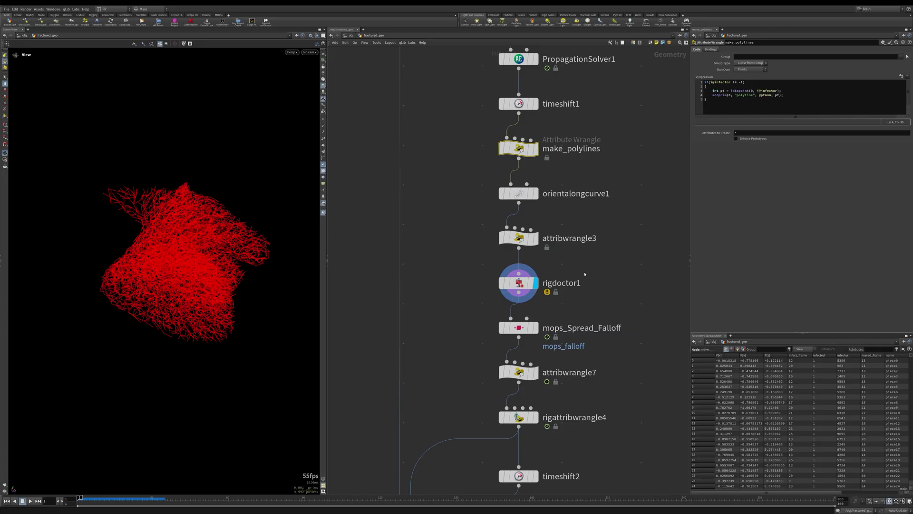
pyautogui.moveTo(599, 268); pyautogui.dragTo(563, 308, button='middle')
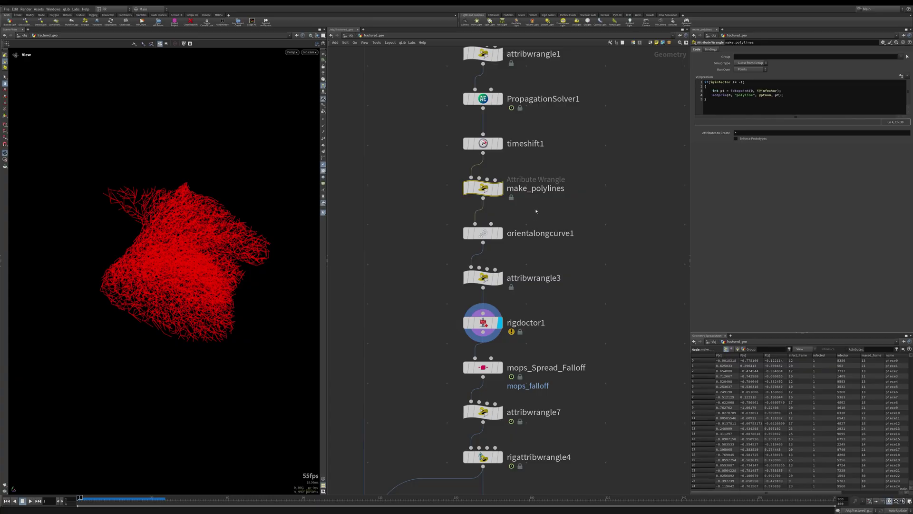
pyautogui.moveTo(536, 211); pyautogui.dragTo(543, 234, button='middle')
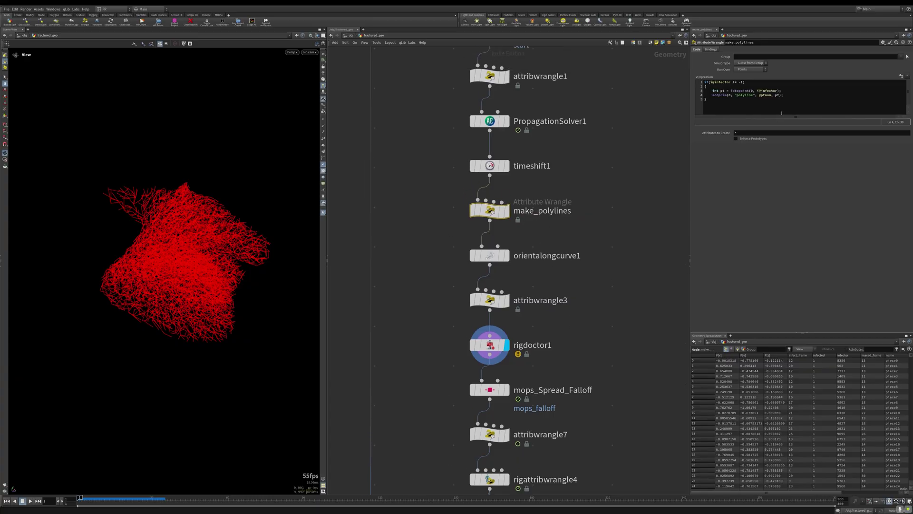
pyautogui.hotkey('ctrl', 'z')
# - Display orientalongcurve1 and then attribwrangle3, checking the tangent output and the maketransform expression
pyautogui.moveTo(650, 223); pyautogui.dragTo(582, 309, button='middle')
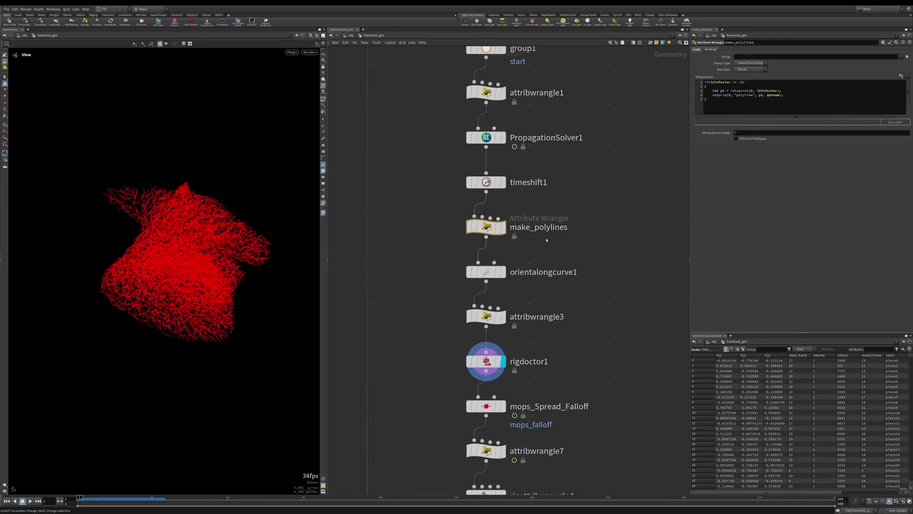
pyautogui.click(503, 272)
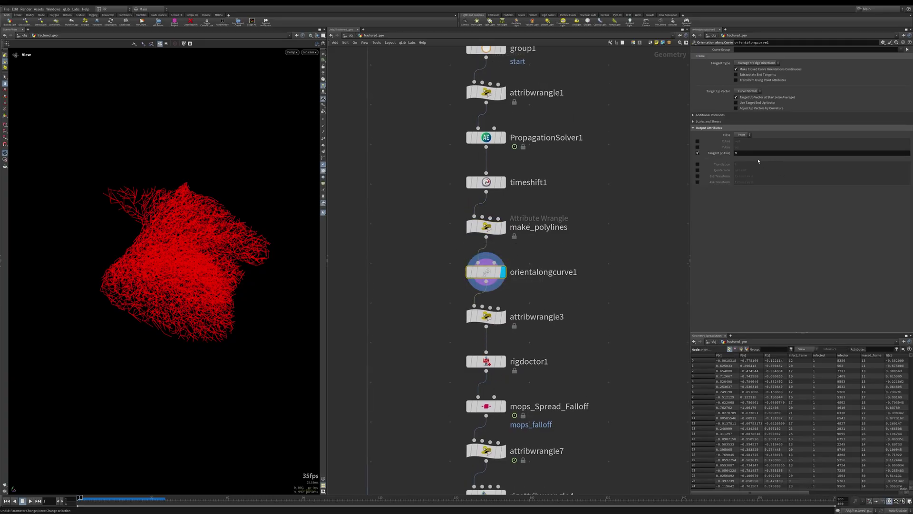
pyautogui.click(502, 317)
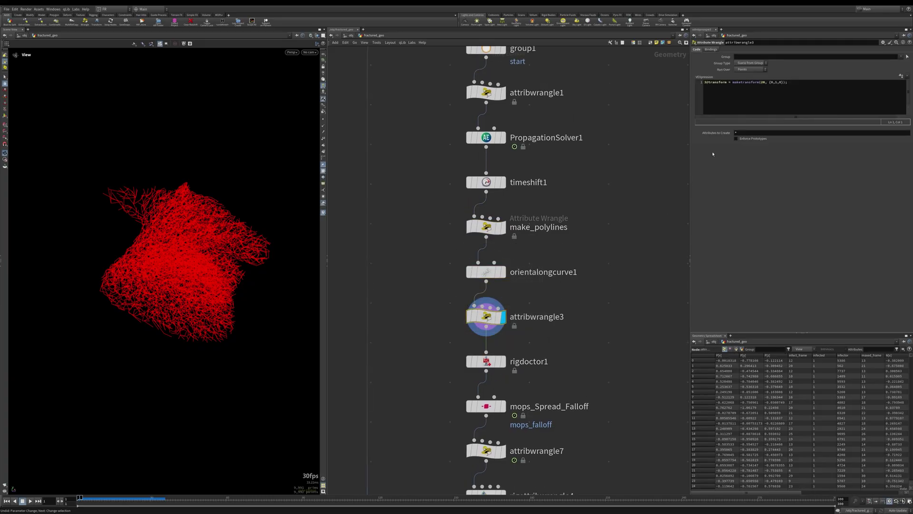
pyautogui.click(788, 88)
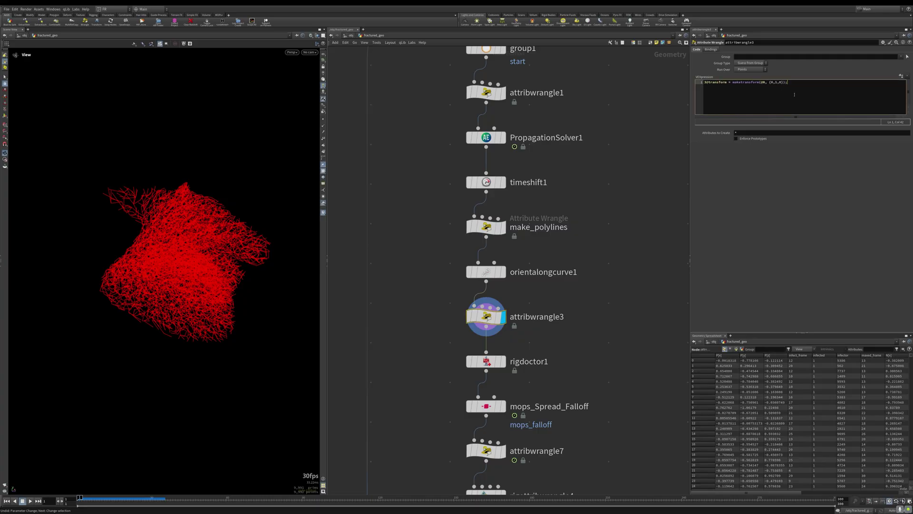
# - Display rigdoctor1 and then mops_Spread_Falloff to check its start point group
pyautogui.moveTo(553, 337); pyautogui.dragTo(569, 244, button='middle')
pyautogui.click(519, 269)
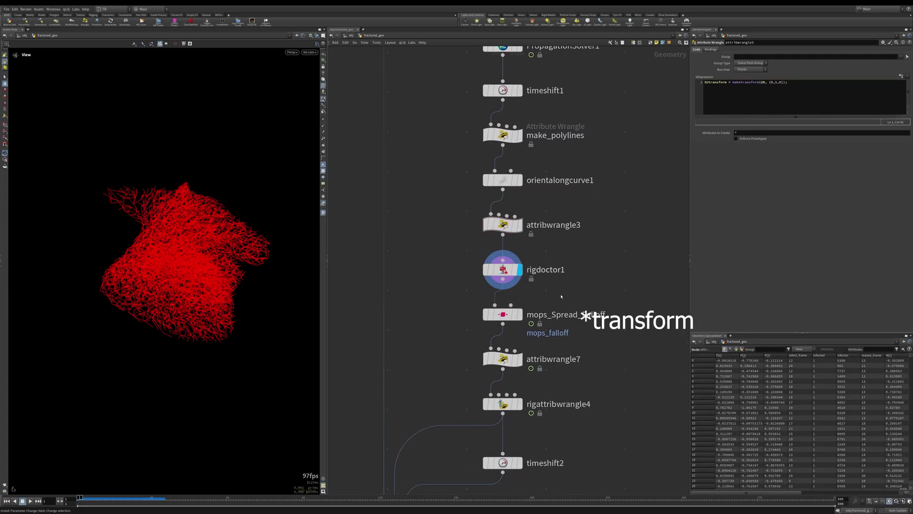
pyautogui.moveTo(518, 269); pyautogui.dragTo(517, 185, button='middle')
pyautogui.click(499, 236)
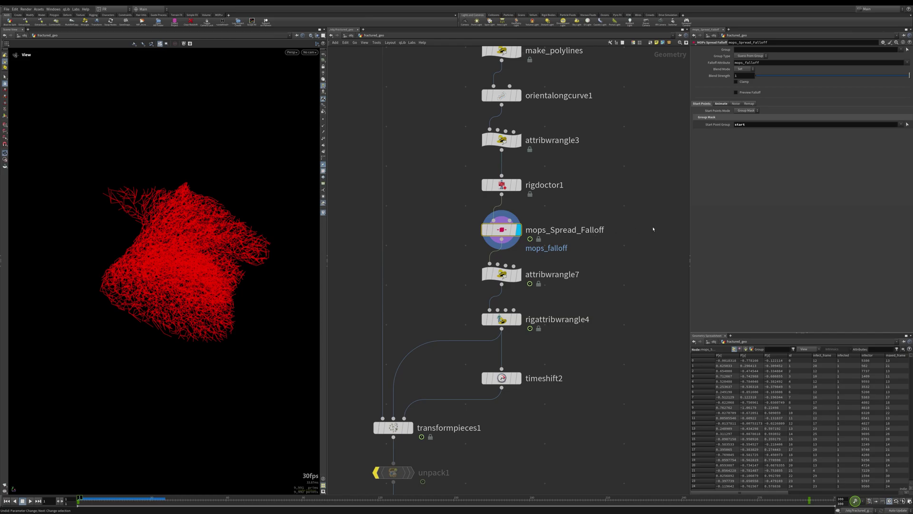
# - Turn off the prop visualization and turn on the mops_falloff visualization from mops_Spread_Falloff's node information
pyautogui.click(471, 231)
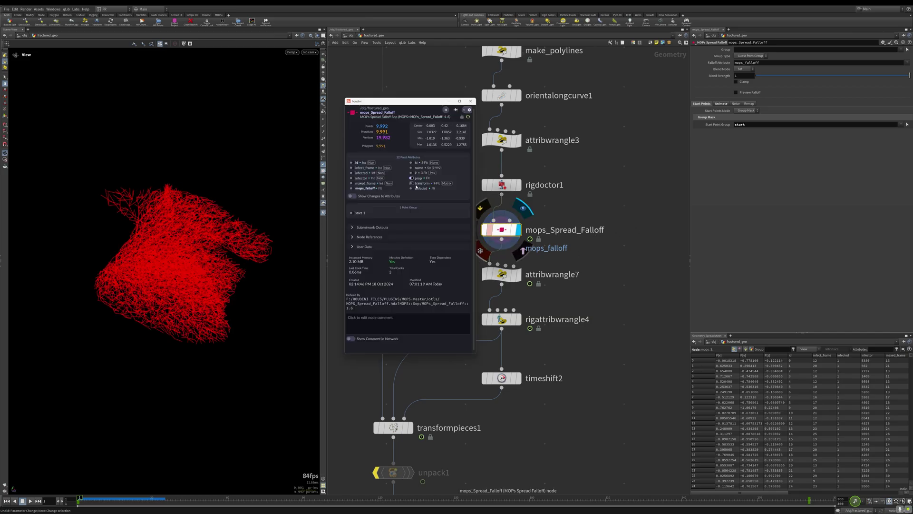
pyautogui.click(412, 178)
pyautogui.click(351, 188)
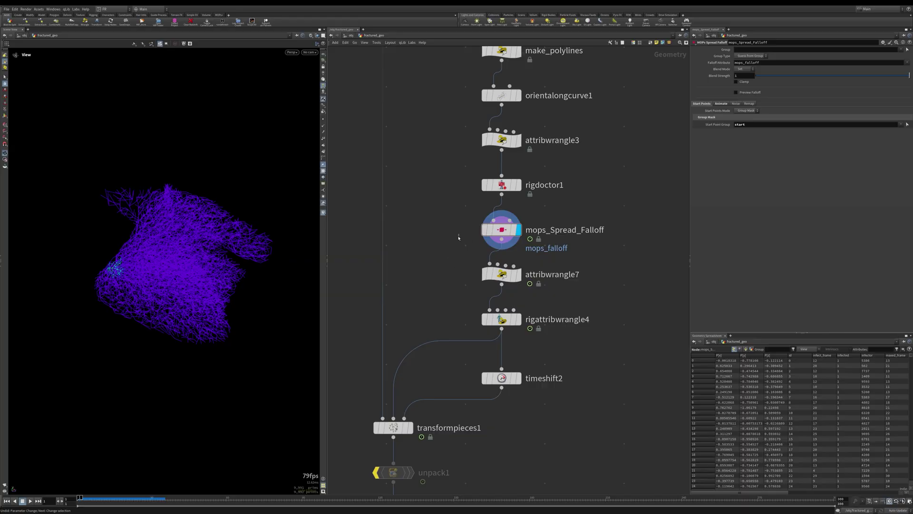
# - Play the animation to frame 77 and examine how the falloff spreads over the pig head
pyautogui.moveTo(159, 269); pyautogui.dragTo(189, 275)
pyautogui.press('Up')
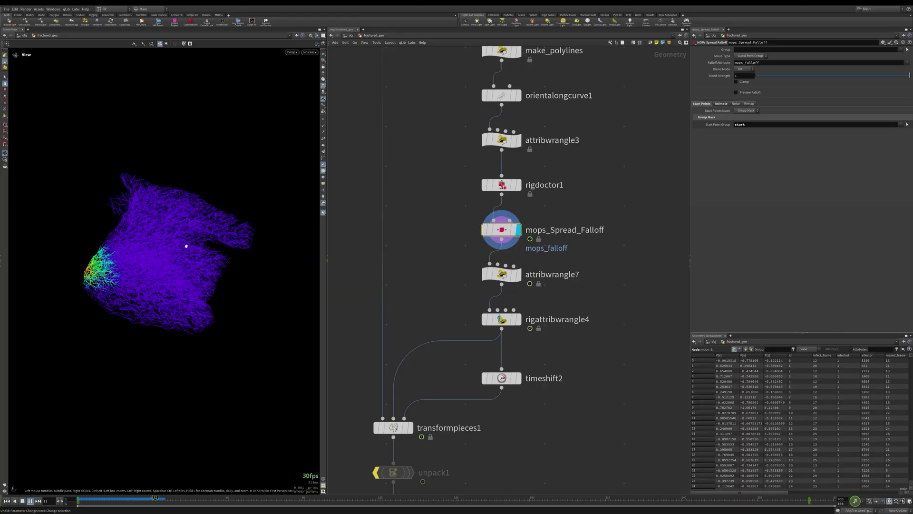
pyautogui.press('Up')
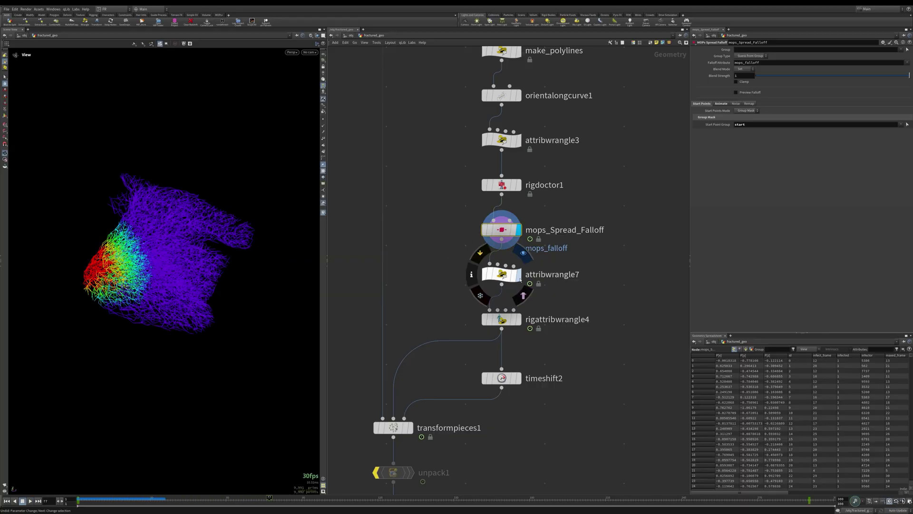
# - Display attribwrangle7 and examine its code lines that create the noise-based axis attribute and normalize it
pyautogui.click(519, 278)
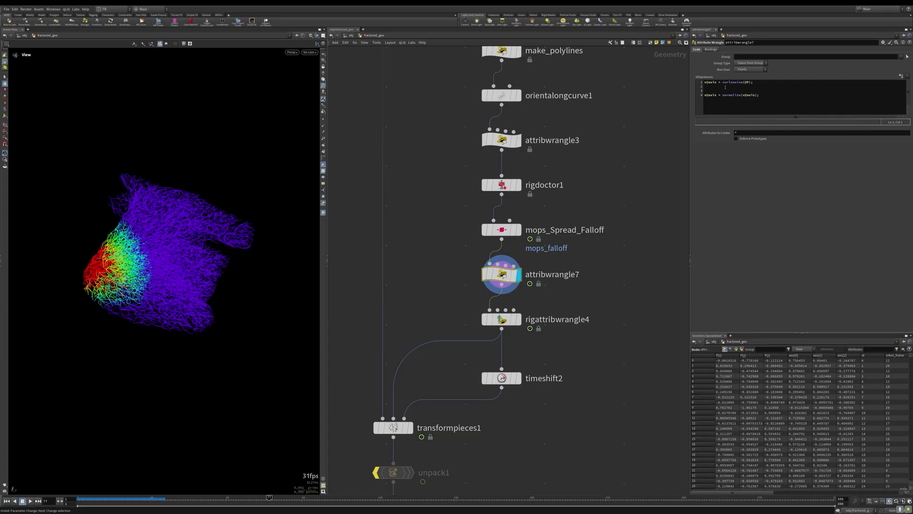
pyautogui.moveTo(705, 82); pyautogui.dragTo(755, 84)
pyautogui.click(756, 92)
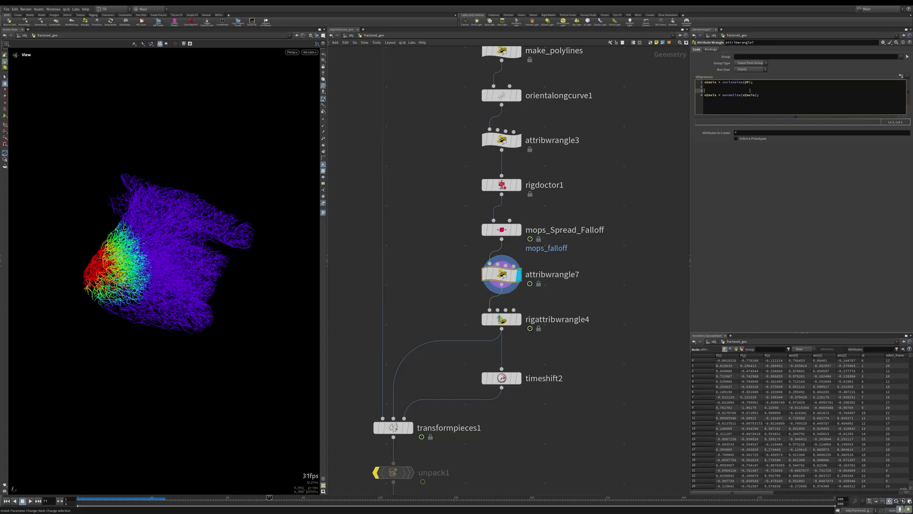
pyautogui.moveTo(708, 82); pyautogui.dragTo(755, 82)
pyautogui.click(754, 82)
pyautogui.moveTo(766, 95); pyautogui.dragTo(706, 95)
pyautogui.click(719, 96)
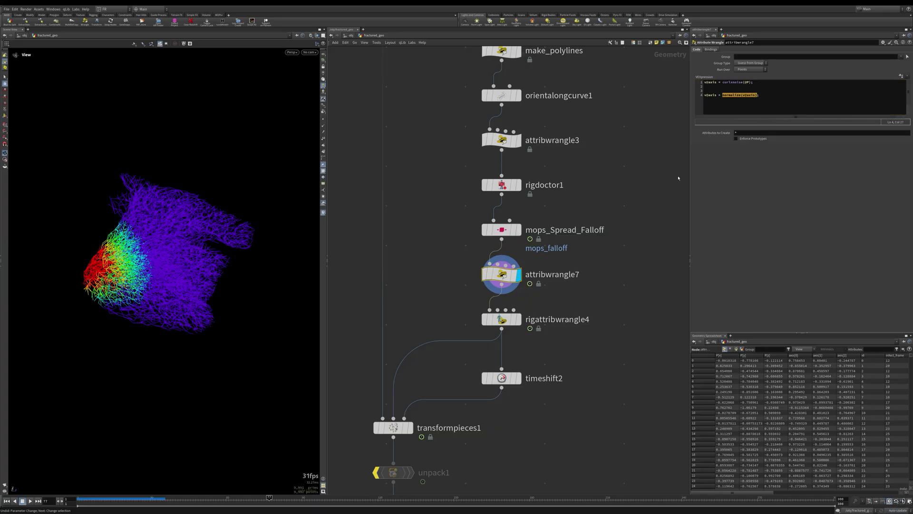
# - Display rigattribwrangle4 and play the animation to examine the growing branches, then return to the first frame
pyautogui.click(788, 105)
pyautogui.moveTo(504, 323); pyautogui.dragTo(516, 265, button='middle')
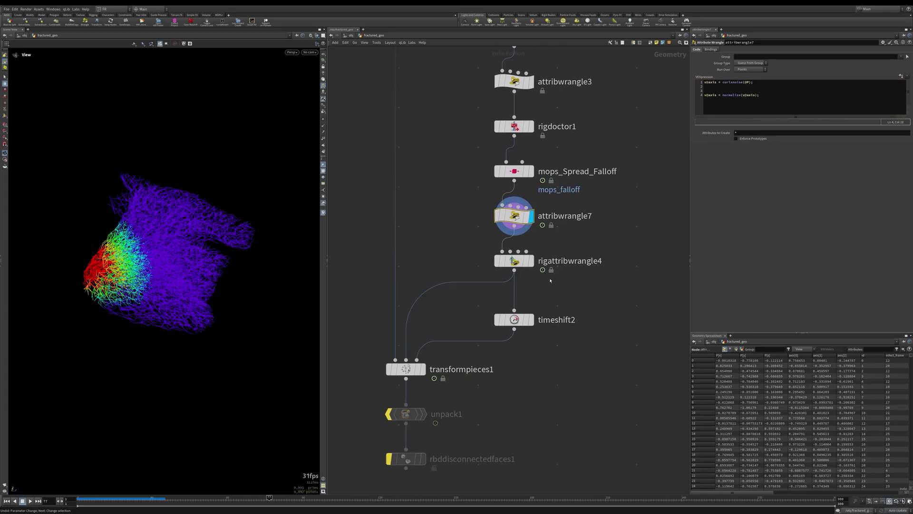
pyautogui.click(516, 264)
pyautogui.moveTo(634, 252); pyautogui.dragTo(633, 269, button='middle')
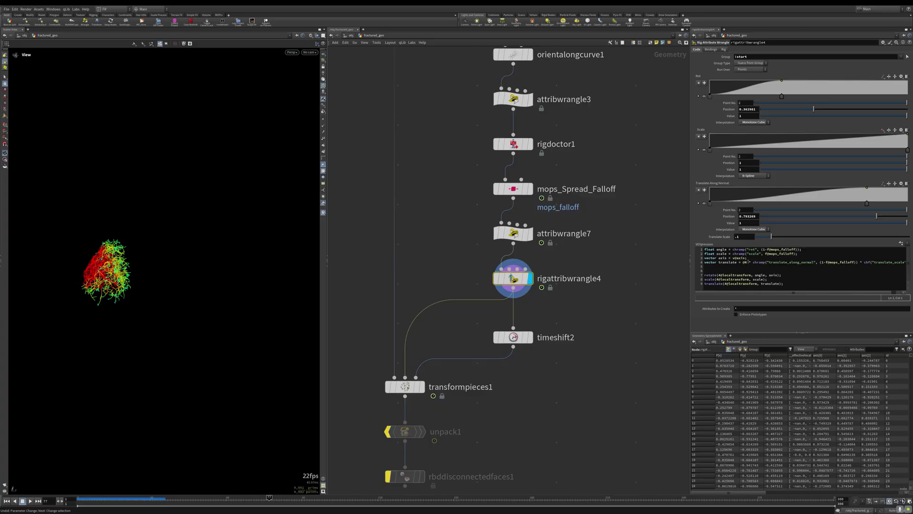
pyautogui.press('Up')
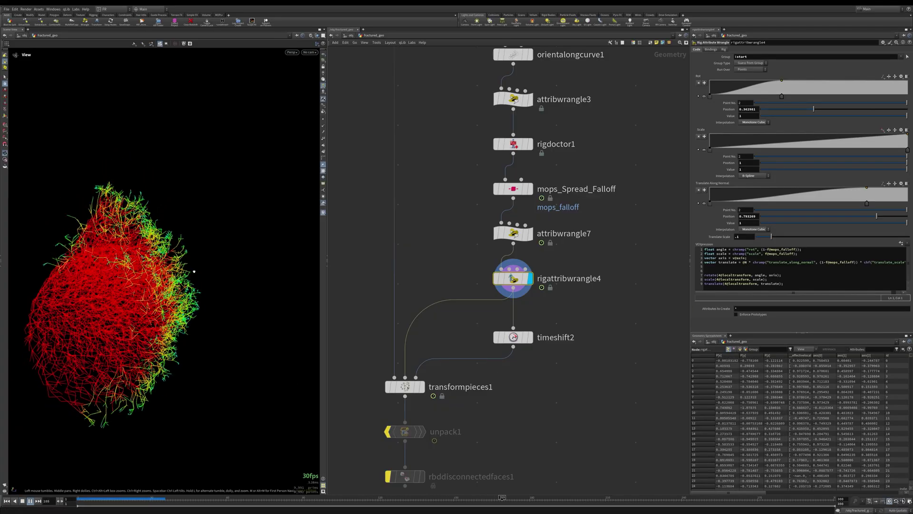
pyautogui.hotkey('ctrl', 'Up')
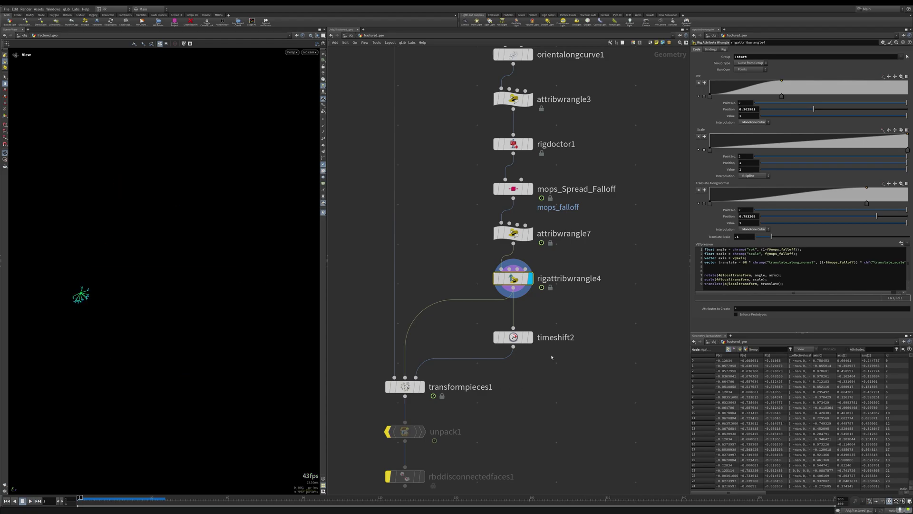
# - Display timeshift2 and examine its frozen frame and its connection to transformpieces1
pyautogui.click(529, 336)
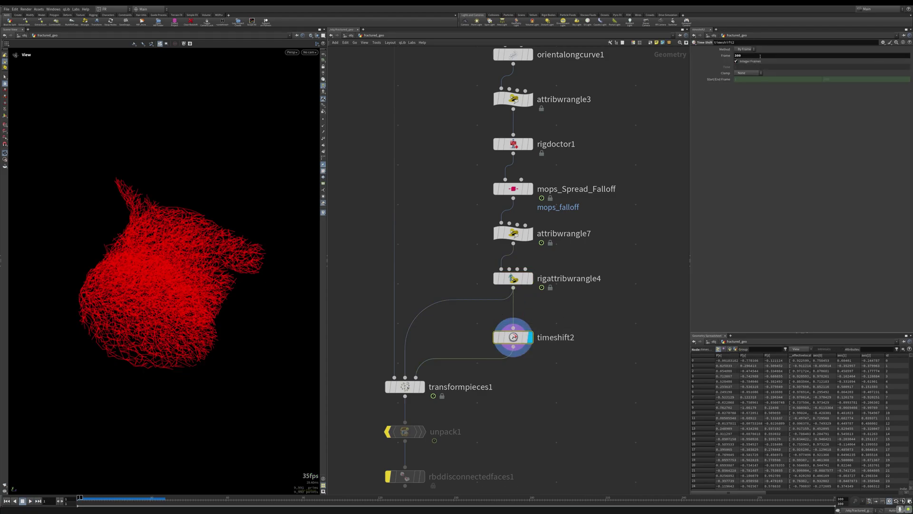
pyautogui.moveTo(523, 378); pyautogui.dragTo(611, 350, button='middle')
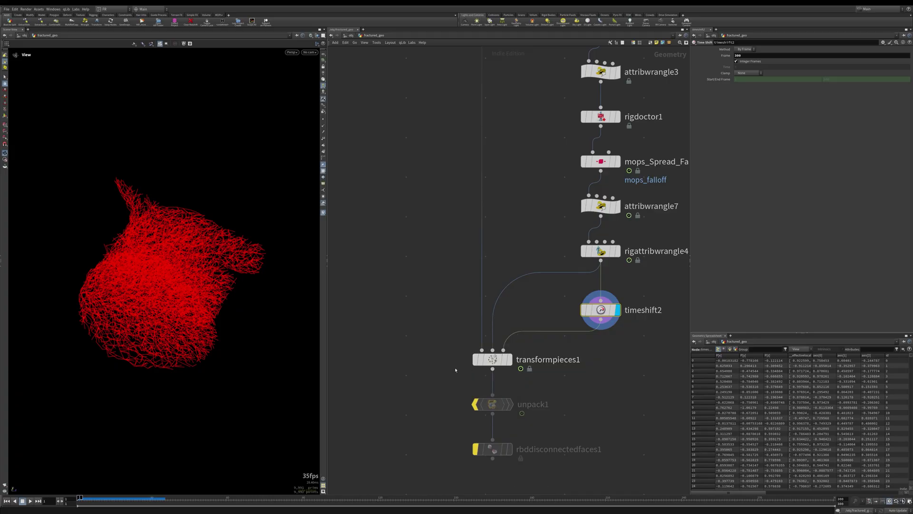
pyautogui.moveTo(440, 317); pyautogui.dragTo(499, 320, button='middle')
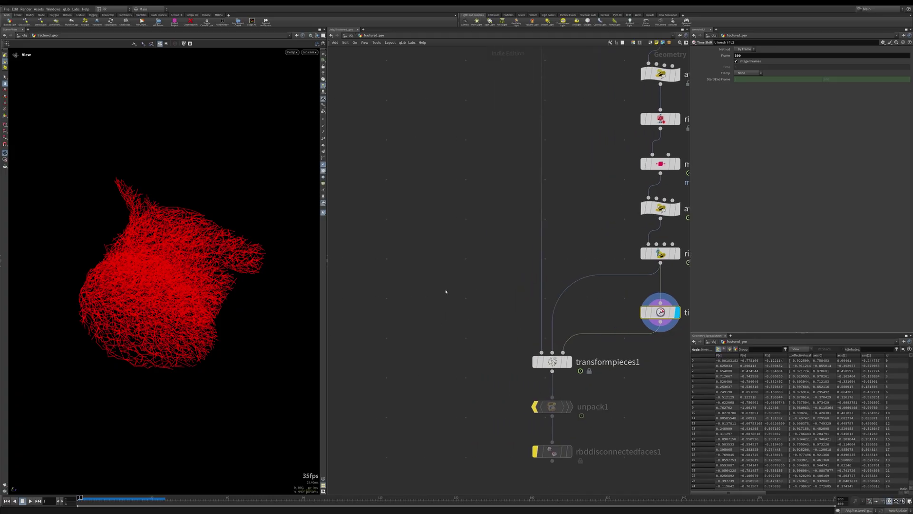
pyautogui.moveTo(445, 292); pyautogui.dragTo(406, 273, button='middle')
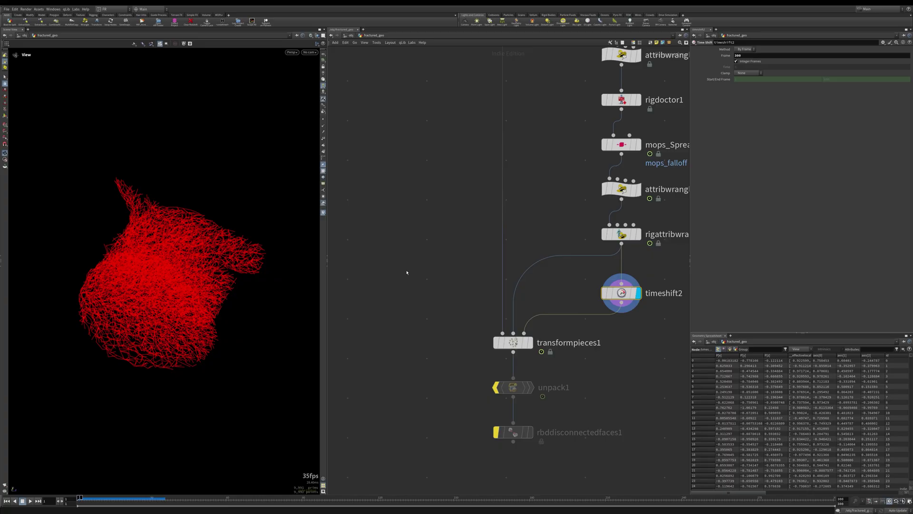
# - Select transformpieces1, trace its first input up the network and check the settings of assemble1
pyautogui.click(514, 344)
pyautogui.moveTo(577, 364); pyautogui.dragTo(539, 362, button='middle')
pyautogui.scroll(-4, 516, 125)
pyautogui.moveTo(514, 108); pyautogui.dragTo(525, 192, button='middle')
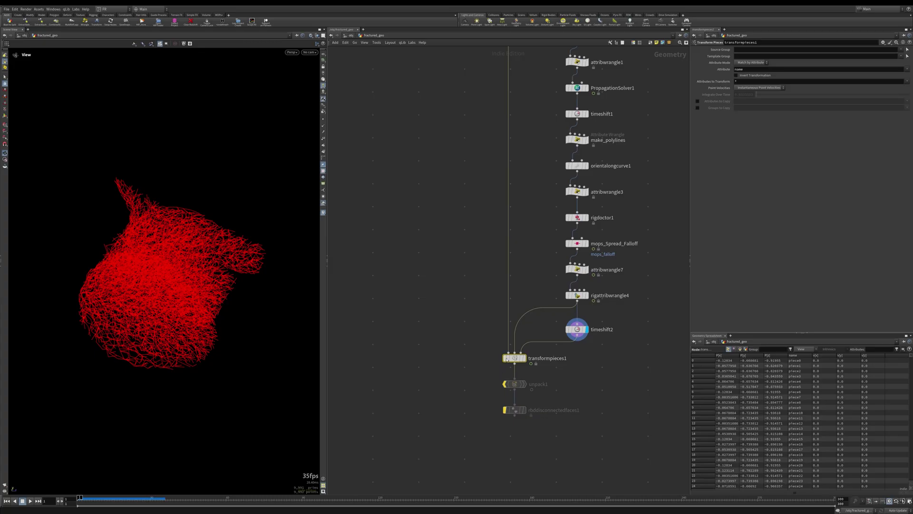
pyautogui.scroll(5, 510, 351)
pyautogui.scroll(-4, 531, 302)
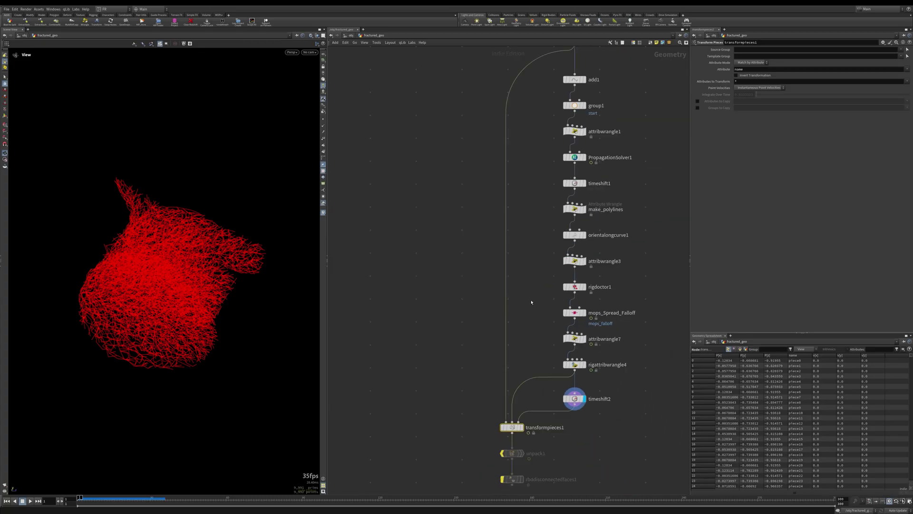
pyautogui.moveTo(539, 254); pyautogui.dragTo(530, 368, button='middle')
pyautogui.scroll(-1, 530, 369)
pyautogui.moveTo(532, 173); pyautogui.dragTo(589, 202)
pyautogui.click(588, 166)
# - Display transformpieces1 and play the animation to frame 193 to examine the pieces growing over the pig head
pyautogui.moveTo(525, 372); pyautogui.dragTo(544, 180, button='middle')
pyautogui.scroll(4, 537, 321)
pyautogui.moveTo(604, 338); pyautogui.dragTo(575, 378, button='middle')
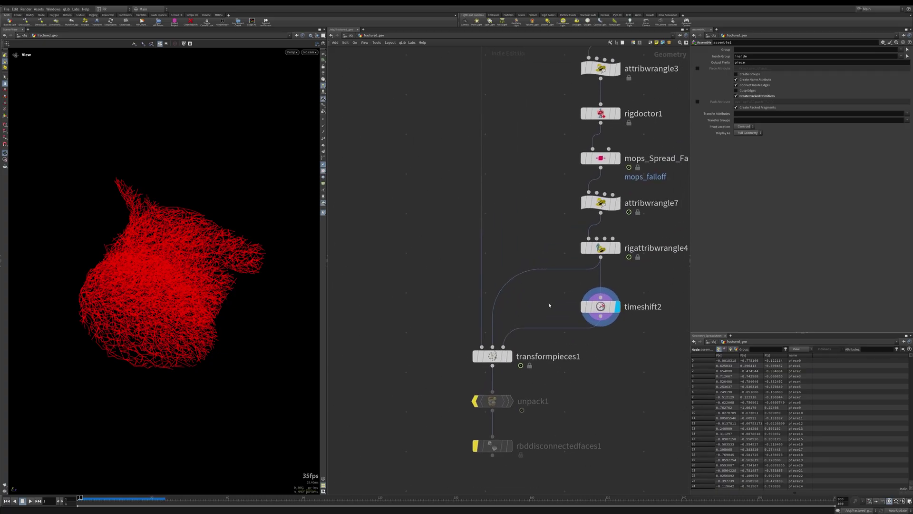
pyautogui.moveTo(557, 312); pyautogui.dragTo(542, 317, button='middle')
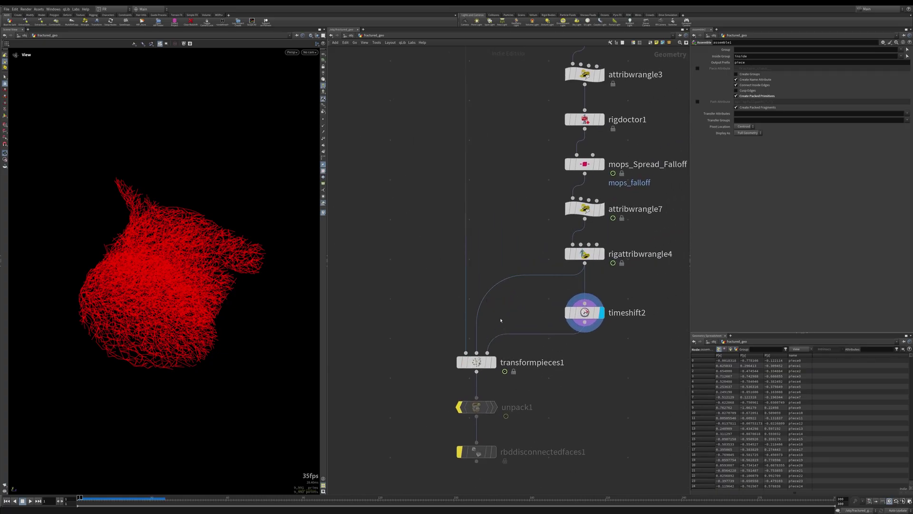
pyautogui.moveTo(577, 366); pyautogui.dragTo(566, 367, button='middle')
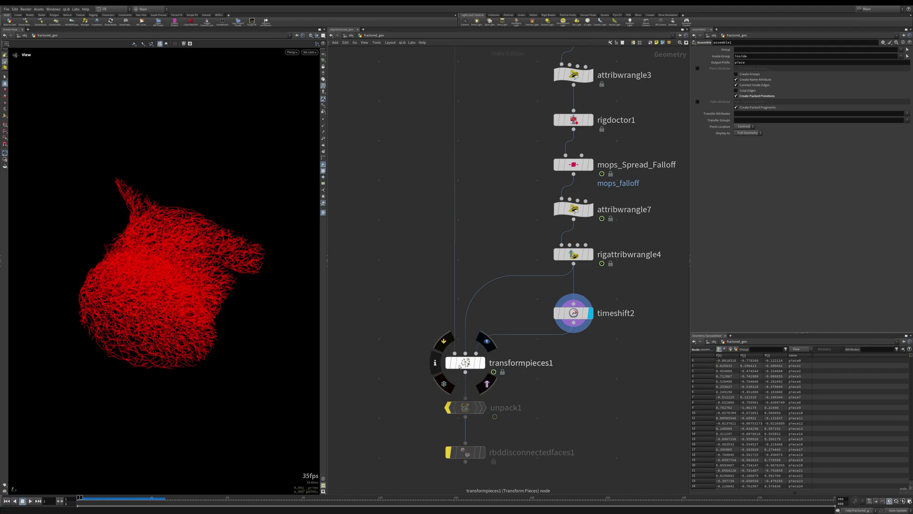
pyautogui.moveTo(460, 366); pyautogui.dragTo(471, 323, button='middle')
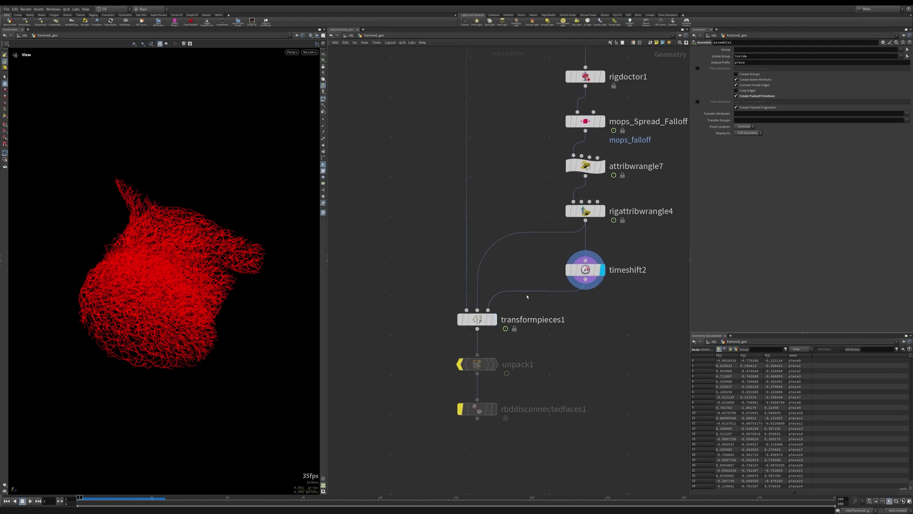
pyautogui.click(495, 319)
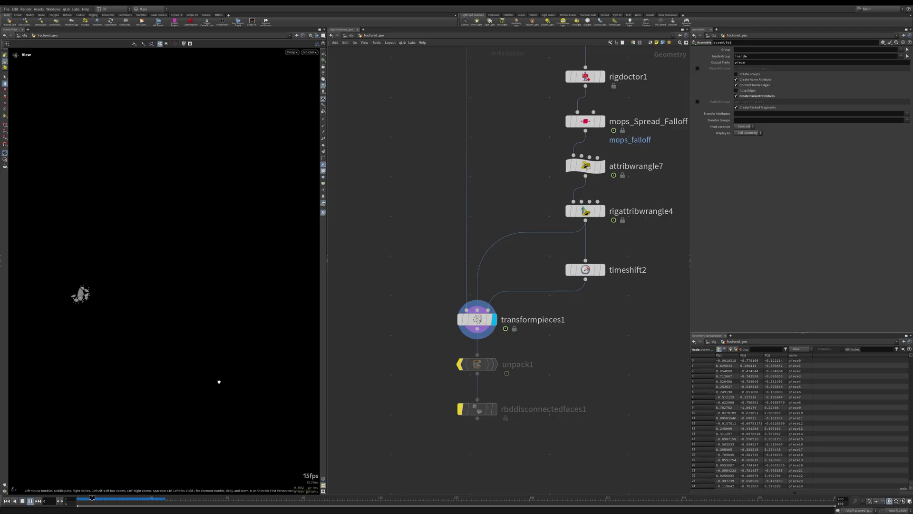
pyautogui.click(473, 320)
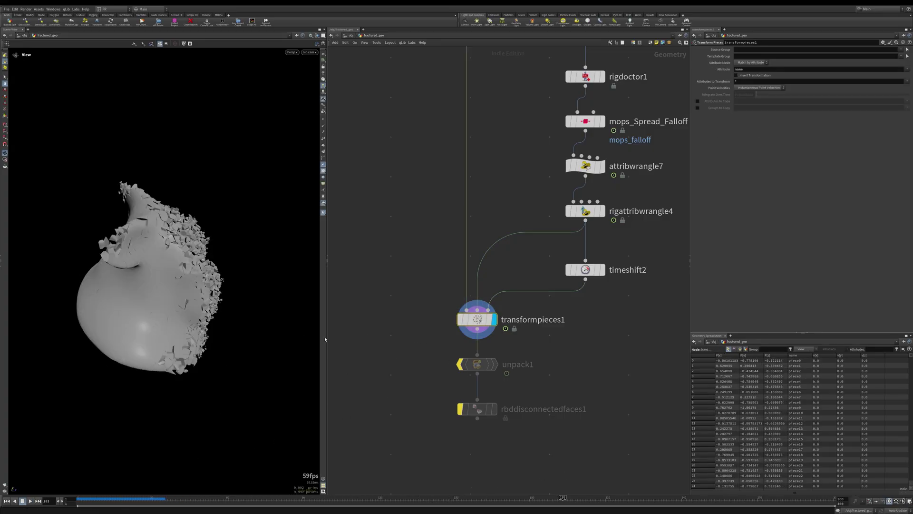
pyautogui.moveTo(265, 306); pyautogui.dragTo(171, 218)
# - Switch the viewport to wireframe, then enable and display unpack1 for a closer look at the interior faces
pyautogui.press('w')
pyautogui.click(494, 364)
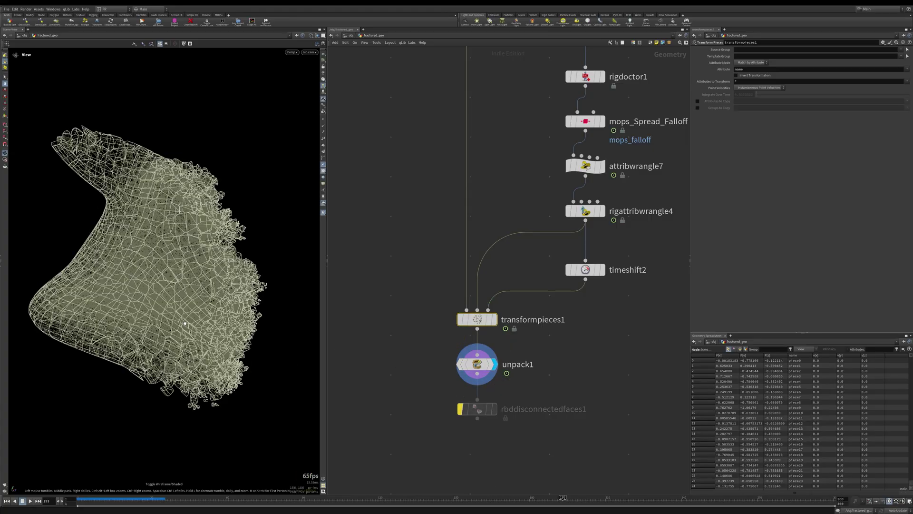
pyautogui.scroll(5, 185, 323)
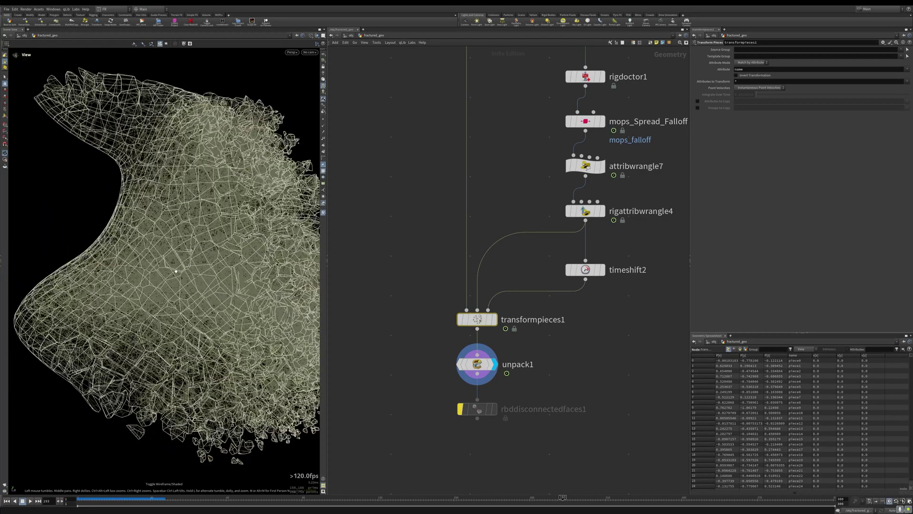
# - Enable and display rbddisconnectedfaces1 and select it for its parameters
pyautogui.click(494, 408)
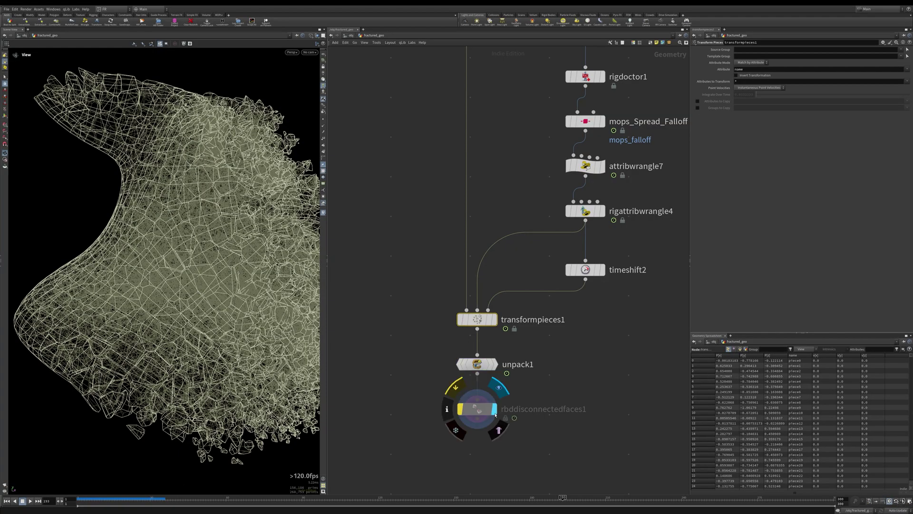
pyautogui.click(471, 410)
pyautogui.moveTo(259, 333); pyautogui.dragTo(202, 320)
# - Play the growth with the connected interior faces removed, then leave the fractured_geo network for the object level
pyautogui.press('Up')
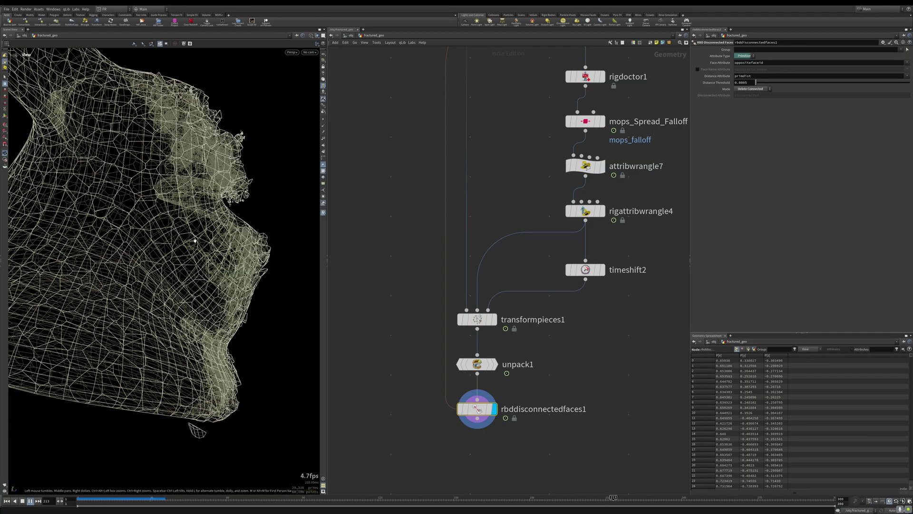
pyautogui.moveTo(216, 262); pyautogui.dragTo(212, 302)
pyautogui.scroll(-5, 475, 403)
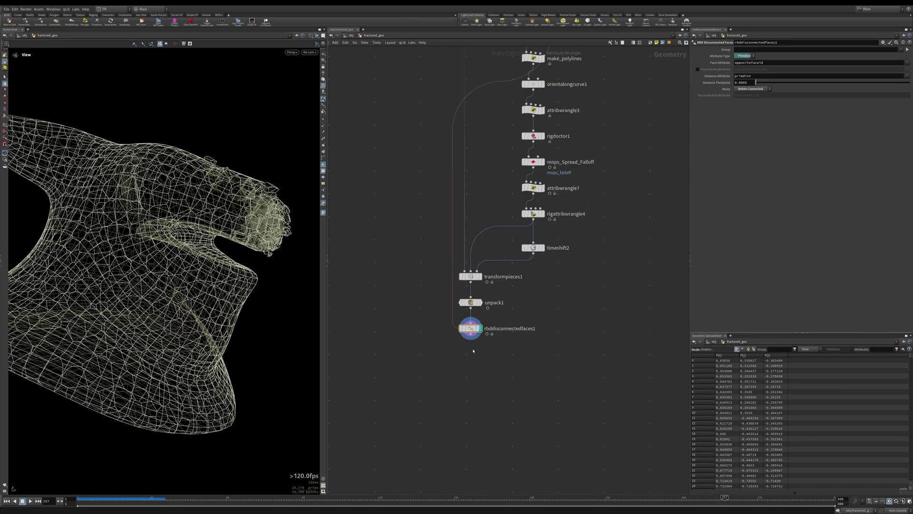
pyautogui.press('u')
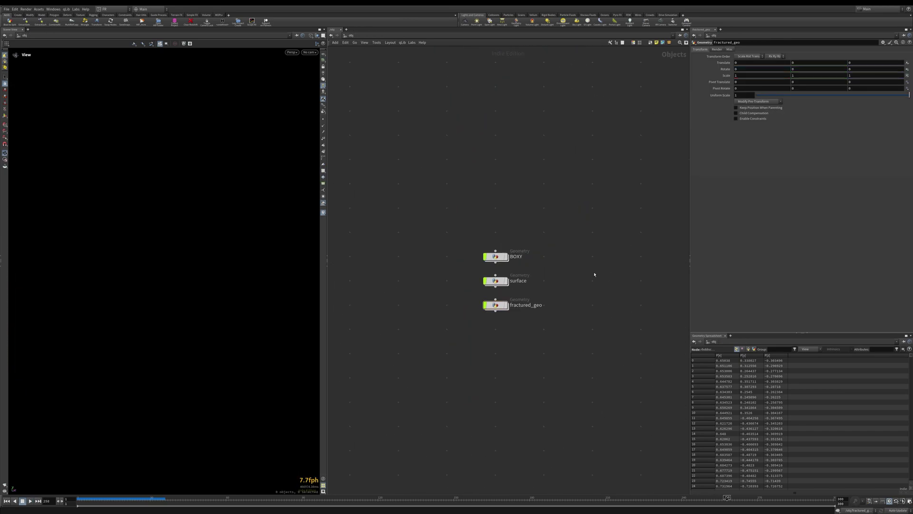